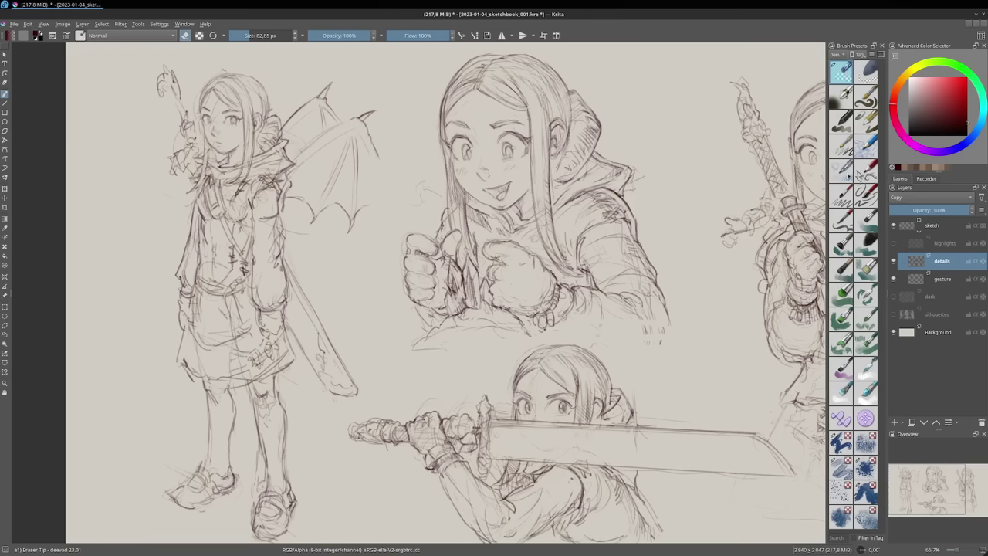
# Draw the outer edge of the standing girl's wing down to its tip with the 20 px Mechanical Pencil Detail brush, switching to the eraser between strokes.
pyautogui.click(842, 170)
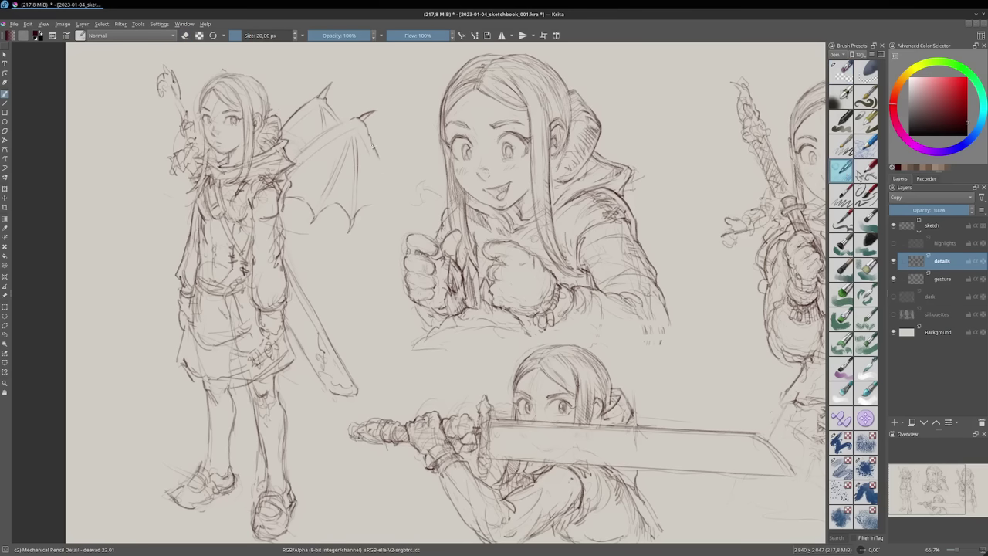
pyautogui.moveTo(373, 148); pyautogui.dragTo(389, 195)
pyautogui.press('e')
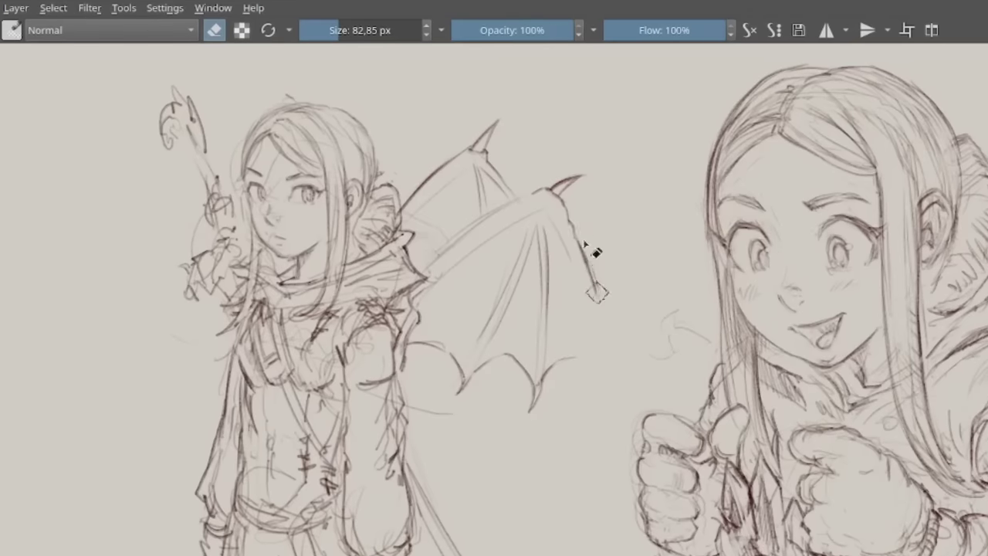
pyautogui.press('e')
pyautogui.moveTo(577, 239)
pyautogui.mouseDown()
pyautogui.moveTo(611, 377)
pyautogui.moveTo(600, 410)
pyautogui.moveTo(594, 366)
pyautogui.moveTo(573, 356)
pyautogui.moveTo(597, 389)
pyautogui.moveTo(578, 290)
pyautogui.moveTo(596, 388)
pyautogui.mouseUp()
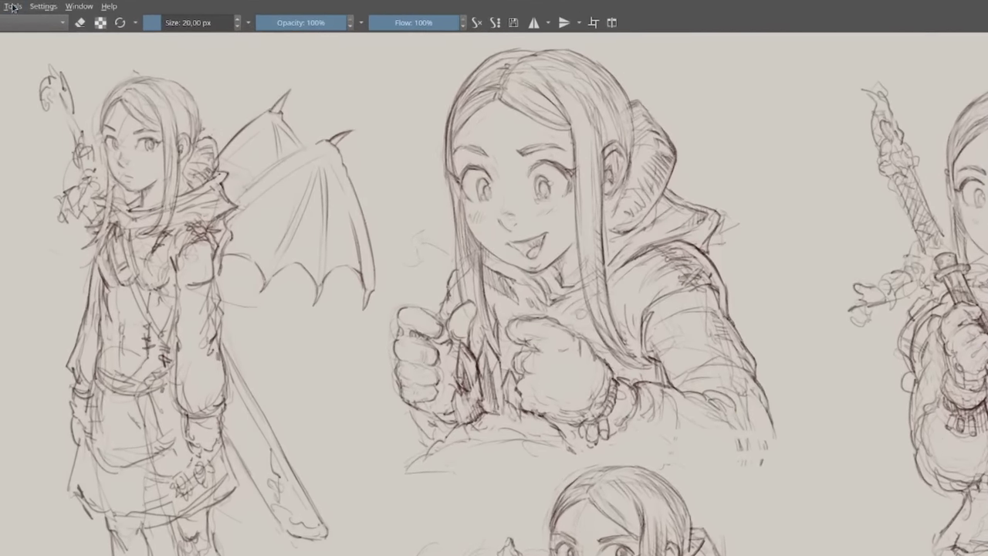
# Review the brush presets and shortcuts assigned in the Ten Brushes script without changing them.
pyautogui.click(12, 6)
pyautogui.moveTo(23, 20)
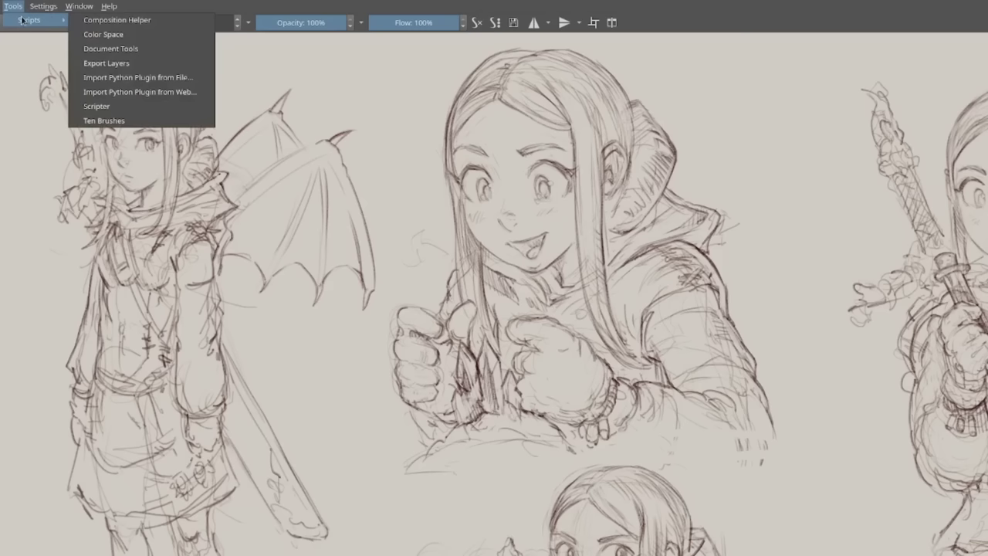
pyautogui.click(104, 120)
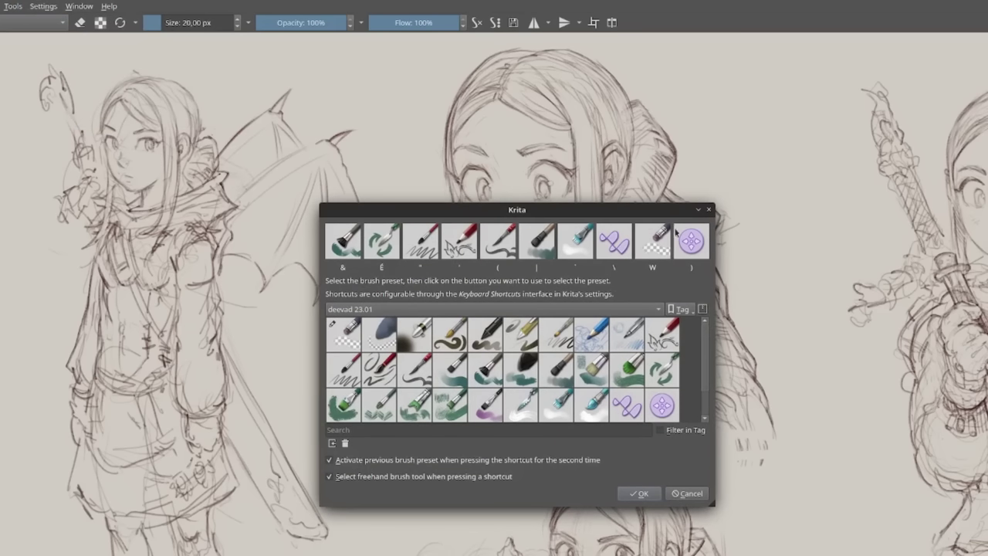
pyautogui.click(708, 209)
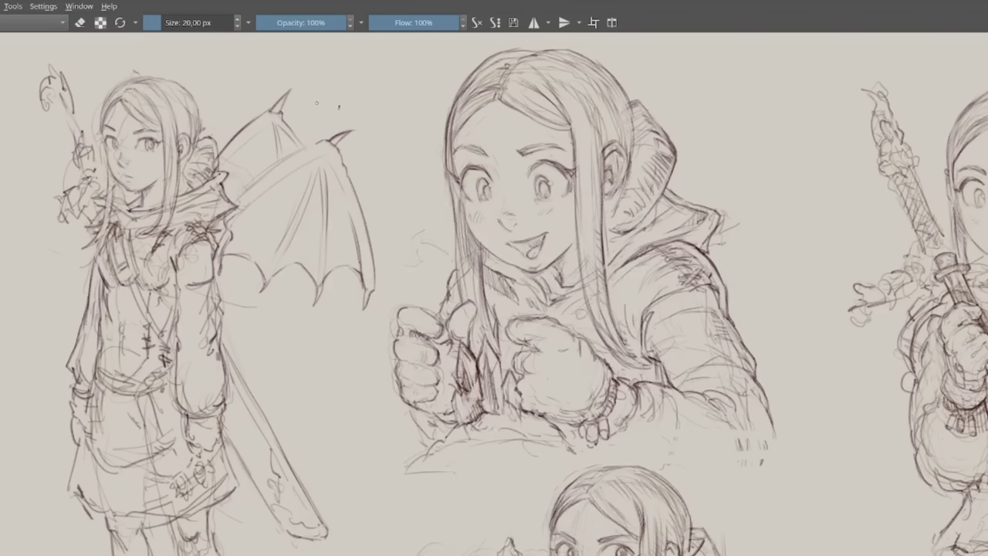
# Search the keyboard shortcut settings for "brush" and review the Ten Brushes activation shortcuts without changing anything.
pyautogui.click(43, 6)
pyautogui.click(52, 21)
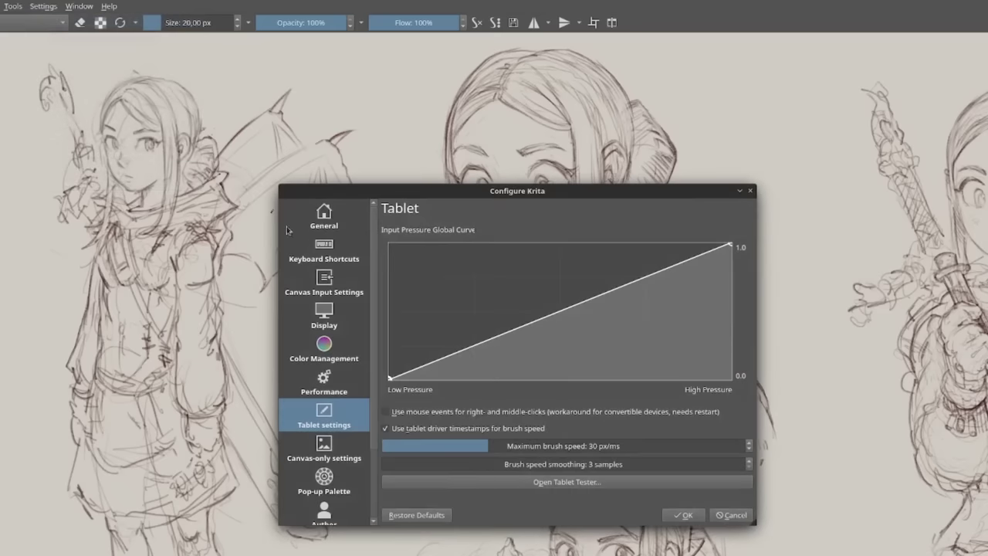
pyautogui.click(330, 258)
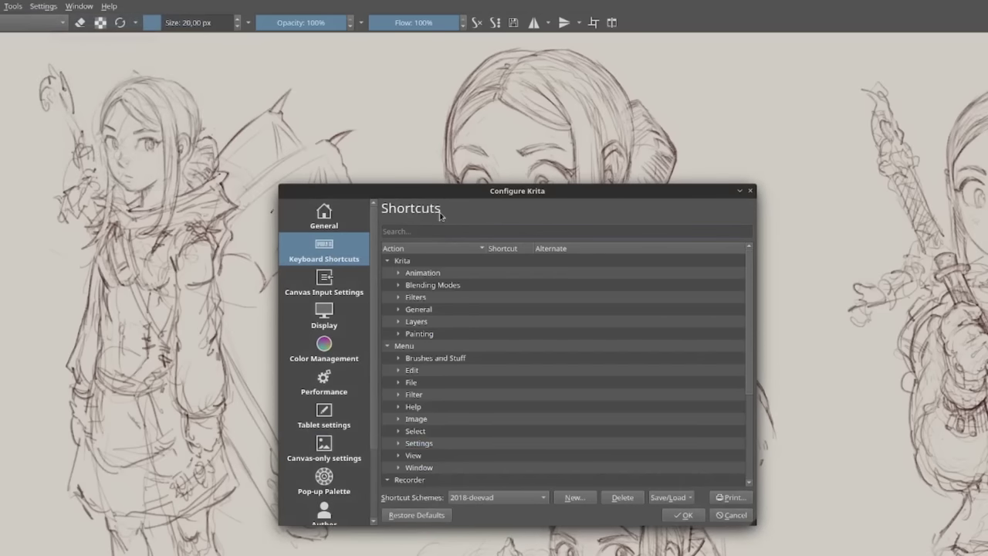
pyautogui.write('brush')
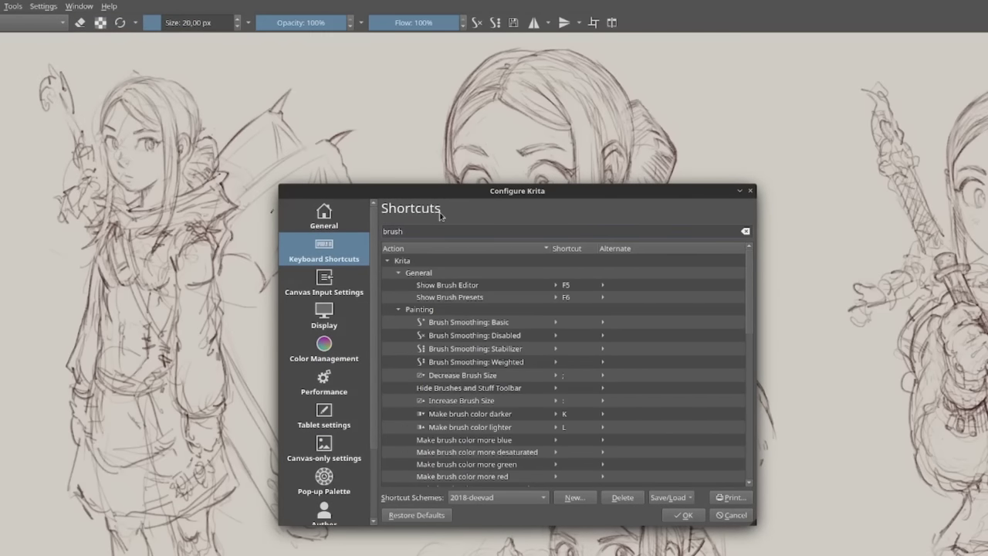
pyautogui.moveTo(746, 266); pyautogui.dragTo(743, 396)
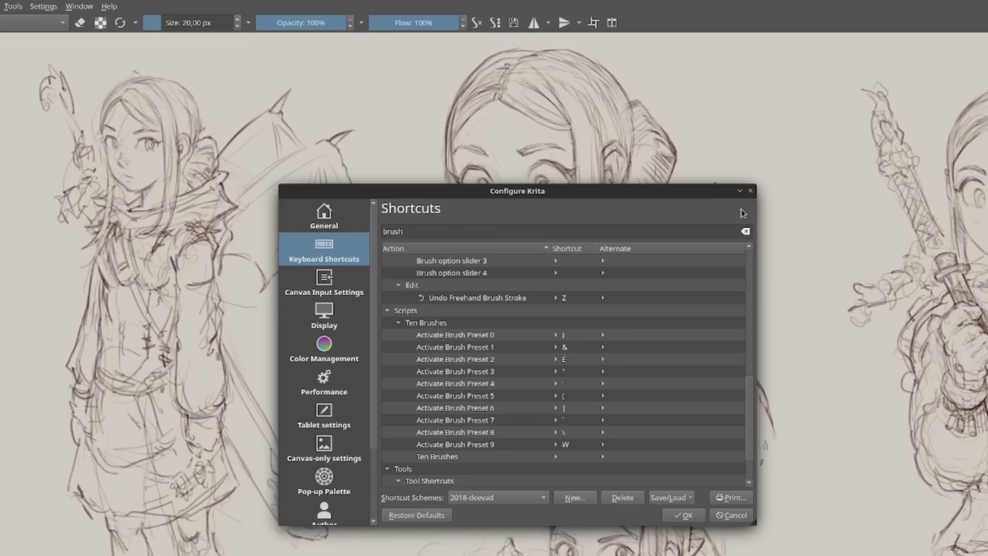
pyautogui.click(738, 514)
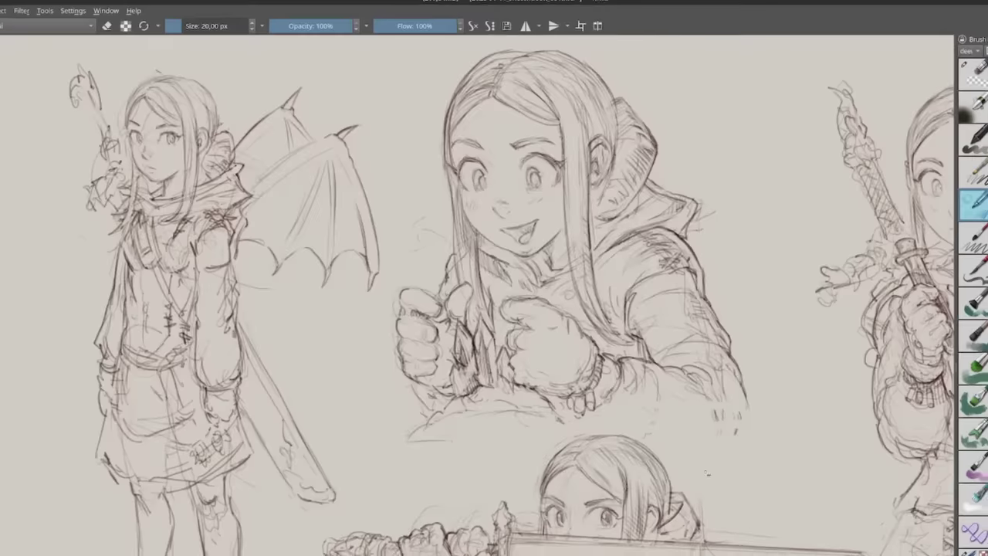
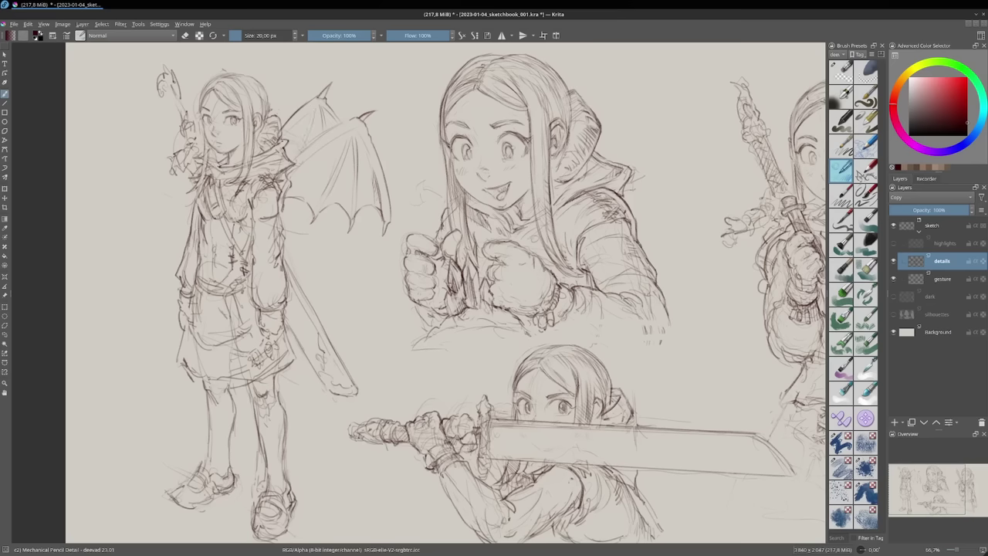
# Fade the wing lines of the standing girl with the large soft eraser at about 353 px.
pyautogui.click(867, 70)
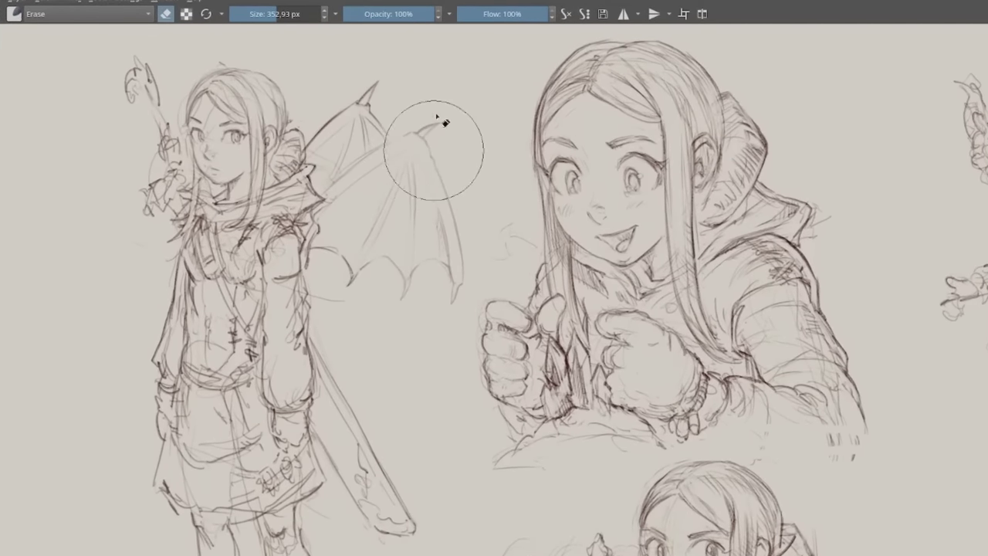
pyautogui.moveTo(368, 219)
pyautogui.mouseDown()
pyautogui.moveTo(351, 257)
pyautogui.moveTo(379, 247)
pyautogui.moveTo(374, 149)
pyautogui.moveTo(366, 133)
pyautogui.moveTo(347, 140)
pyautogui.moveTo(350, 121)
pyautogui.moveTo(333, 138)
pyautogui.moveTo(358, 100)
pyautogui.moveTo(392, 136)
pyautogui.moveTo(436, 251)
pyautogui.moveTo(393, 229)
pyautogui.moveTo(377, 278)
pyautogui.mouseUp()
pyautogui.hotkey('ctrl', 'z')
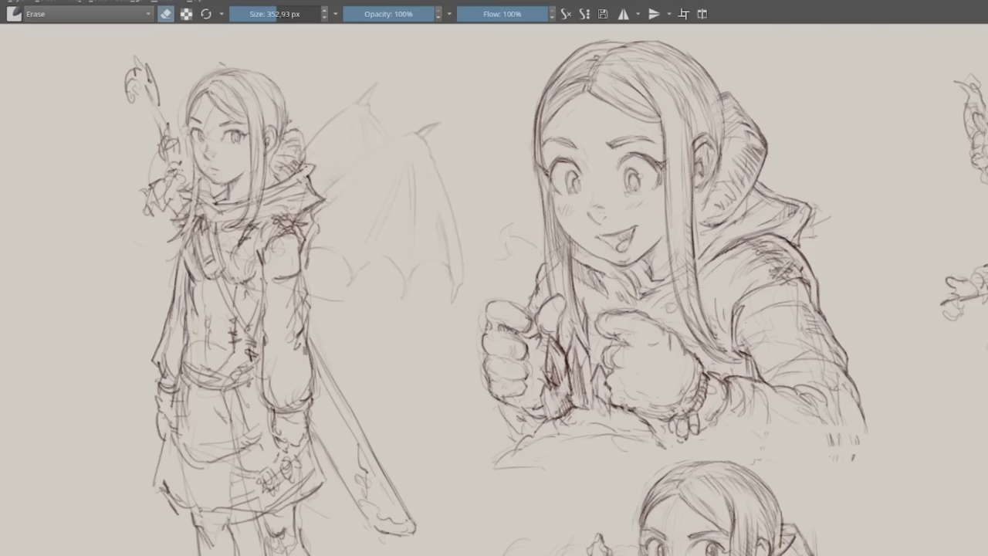
pyautogui.press('e')
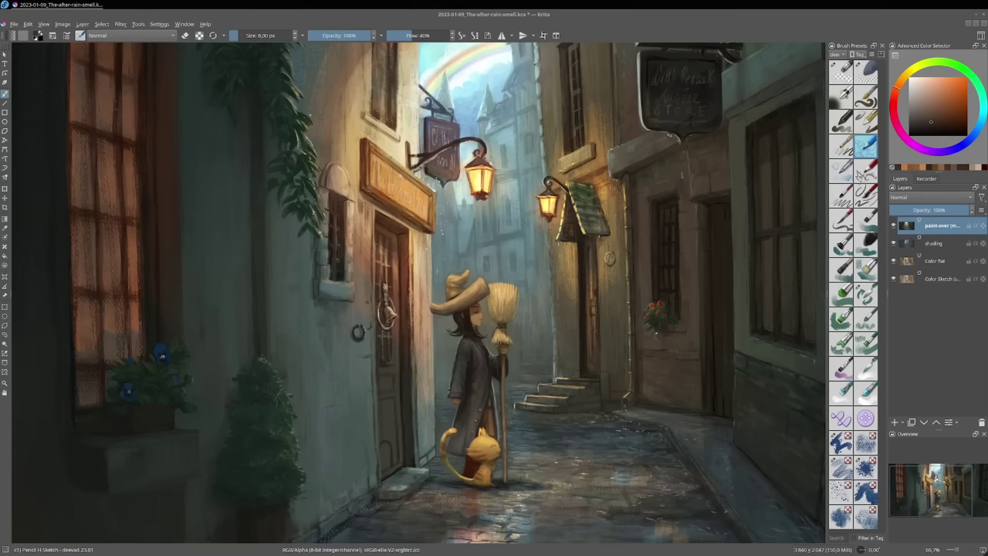
# Hide the paint-over and shading layers, check the Color flat layer's visibility, and make Color flat the active layer.
pyautogui.click(892, 224)
pyautogui.click(893, 243)
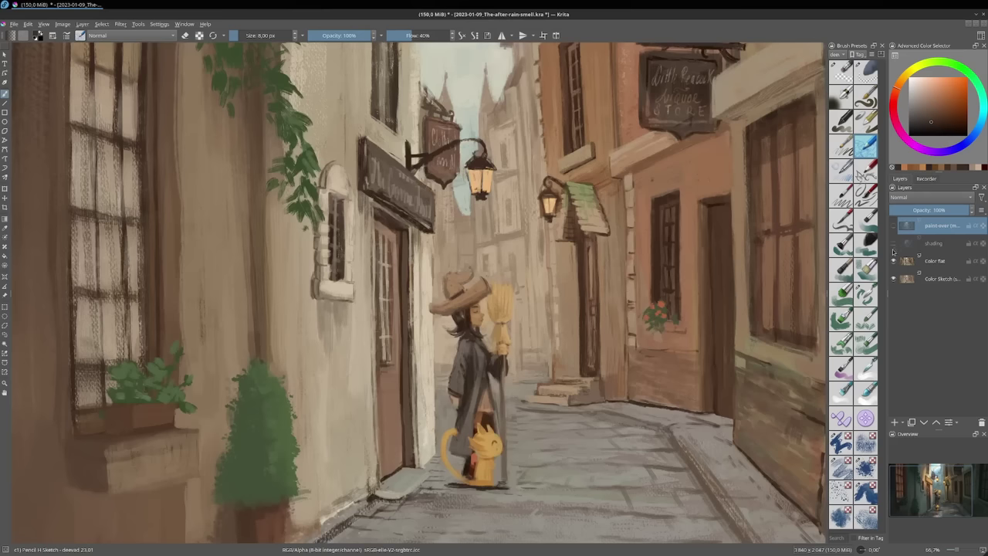
pyautogui.click(893, 261)
pyautogui.click(893, 261)
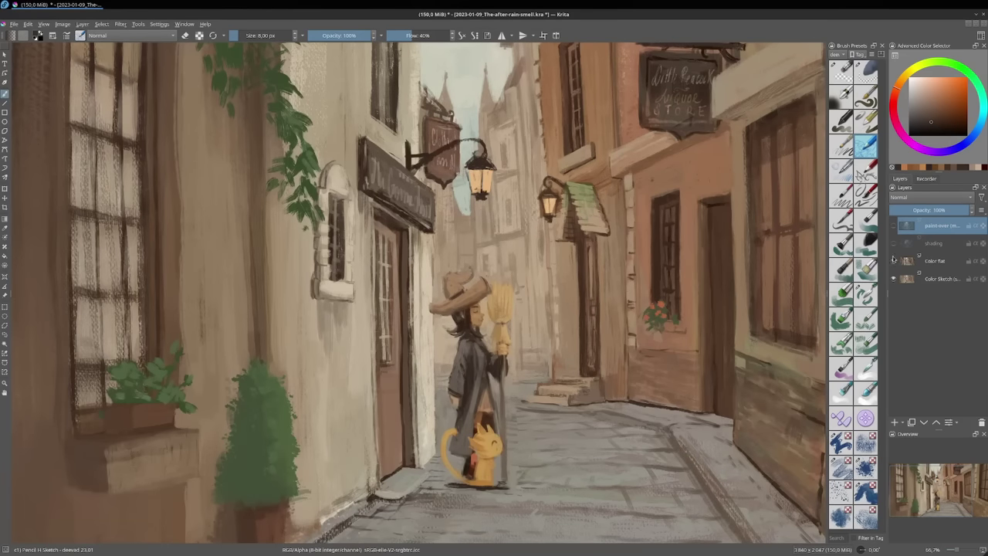
pyautogui.scroll(-1, 316, 363)
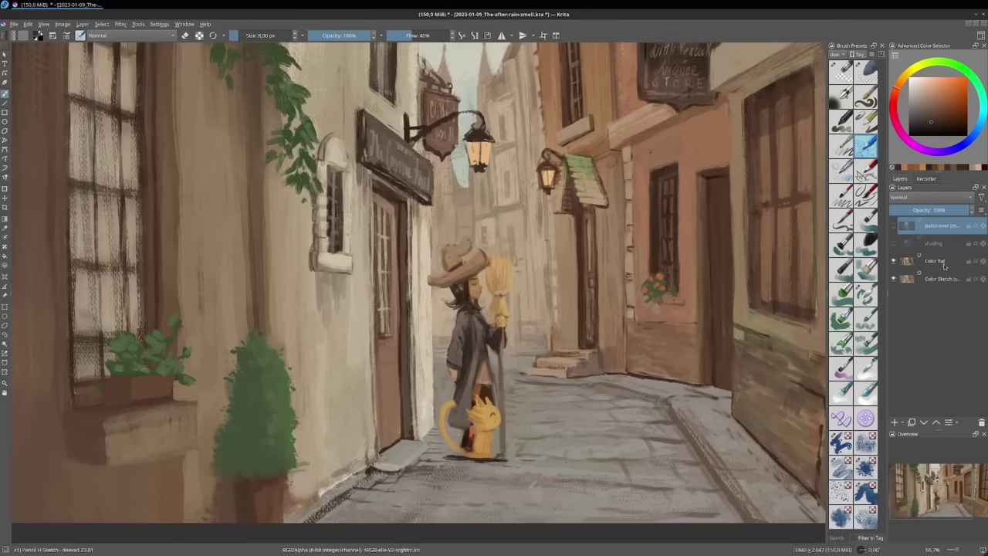
pyautogui.click(943, 267)
# Examine the flat-color brushwork of the pavement, stone wall, flower window and lantern awning up close.
pyautogui.scroll(1, 594, 342)
pyautogui.moveTo(601, 370); pyautogui.dragTo(509, 279)
pyautogui.moveTo(737, 353); pyautogui.dragTo(612, 358)
pyautogui.scroll(1, 650, 350)
pyautogui.scroll(-3, 612, 358)
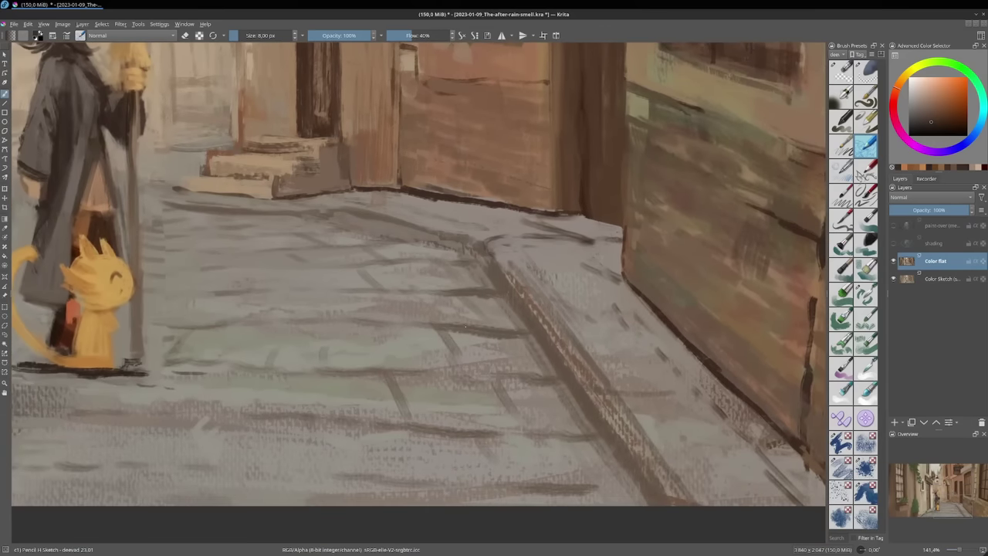
pyautogui.scroll(7, 518, 336)
pyautogui.hscroll(-2, 490, 326)
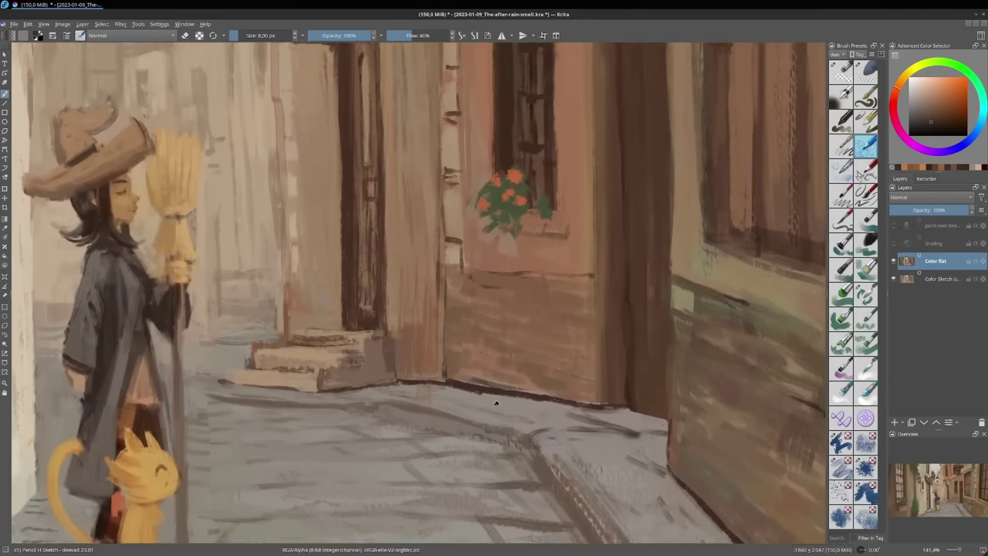
pyautogui.scroll(5, 385, 296)
pyautogui.hscroll(-2, 409, 296)
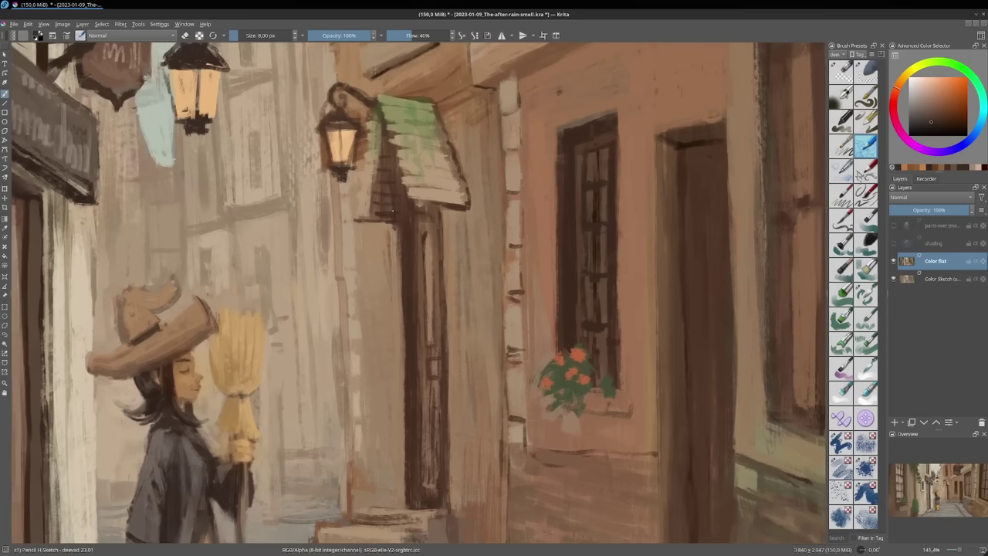
pyautogui.scroll(-1, 618, 240)
pyautogui.moveTo(613, 245); pyautogui.dragTo(554, 131)
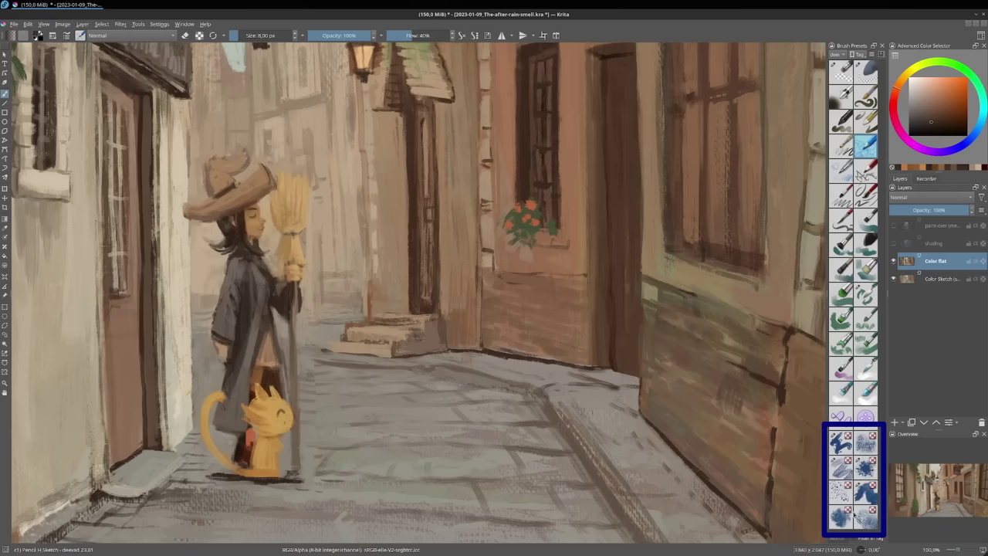
# Try the Canvas Rub Texture brush at 180 px on the stone base of the corner wall and hide the shading layer.
pyautogui.click(867, 447)
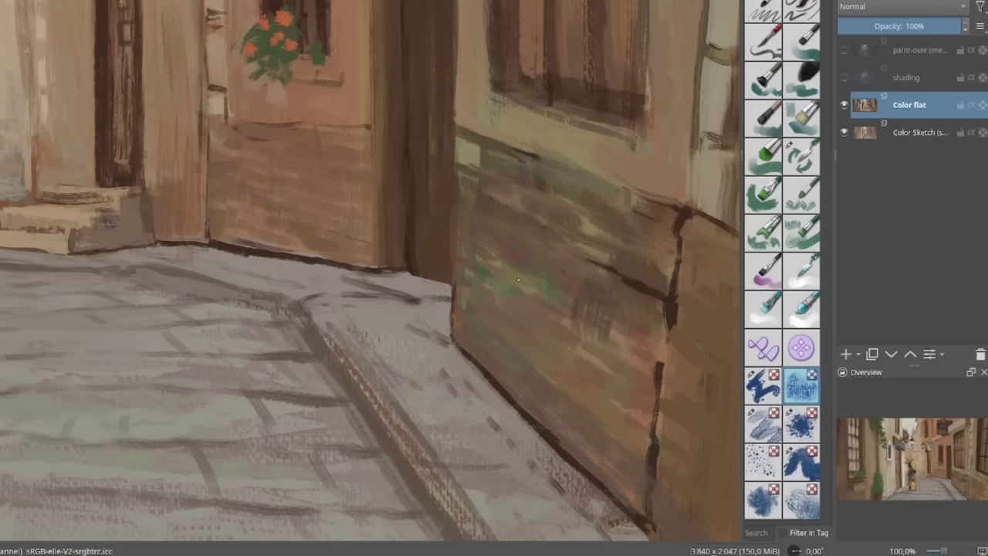
pyautogui.moveTo(490, 285)
pyautogui.mouseDown()
pyautogui.moveTo(568, 294)
pyautogui.moveTo(613, 278)
pyautogui.moveTo(635, 285)
pyautogui.moveTo(699, 355)
pyautogui.moveTo(678, 220)
pyautogui.moveTo(595, 89)
pyautogui.moveTo(559, 157)
pyautogui.moveTo(620, 158)
pyautogui.mouseUp()
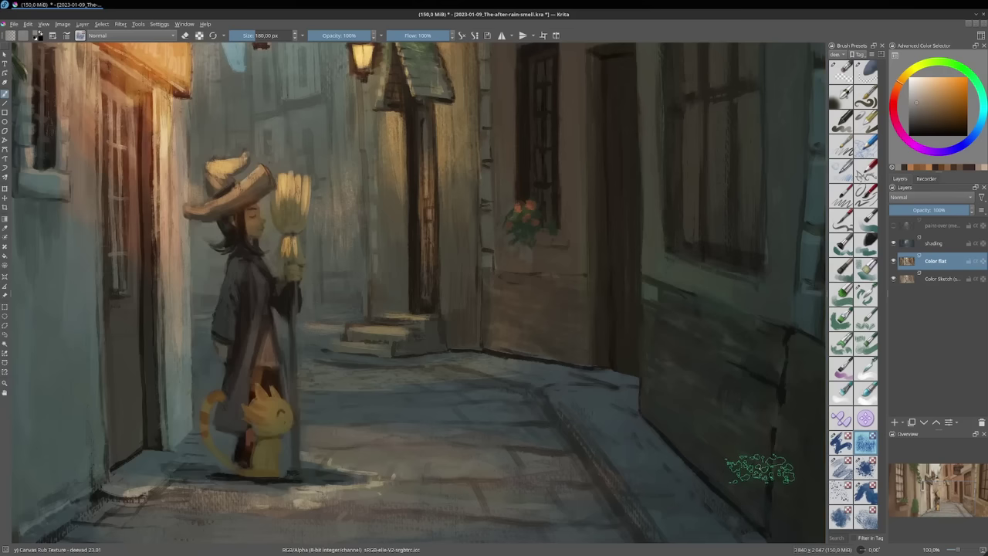
pyautogui.click(894, 243)
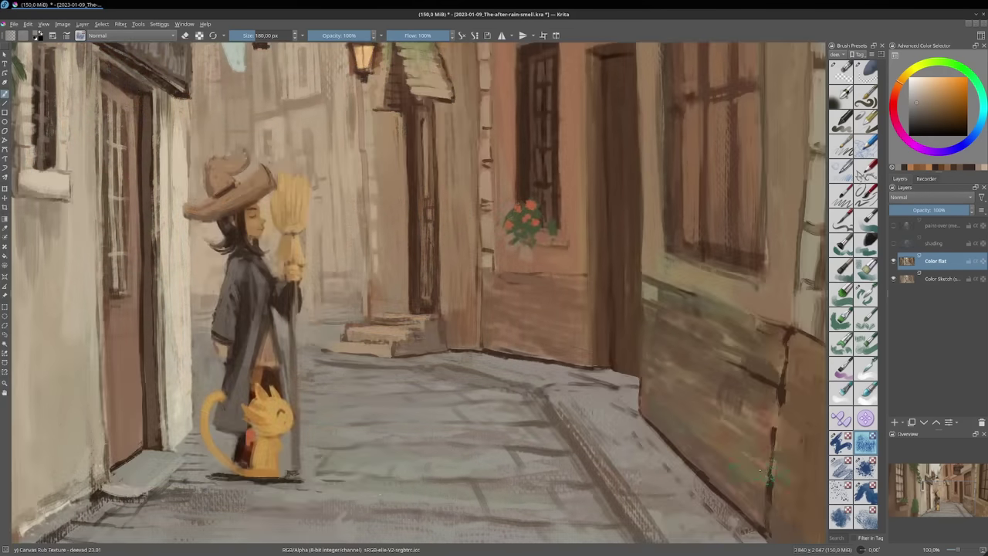
# Brush several strokes over the plaster and stone base of the corner wall with a textured bristle brush.
pyautogui.click(867, 345)
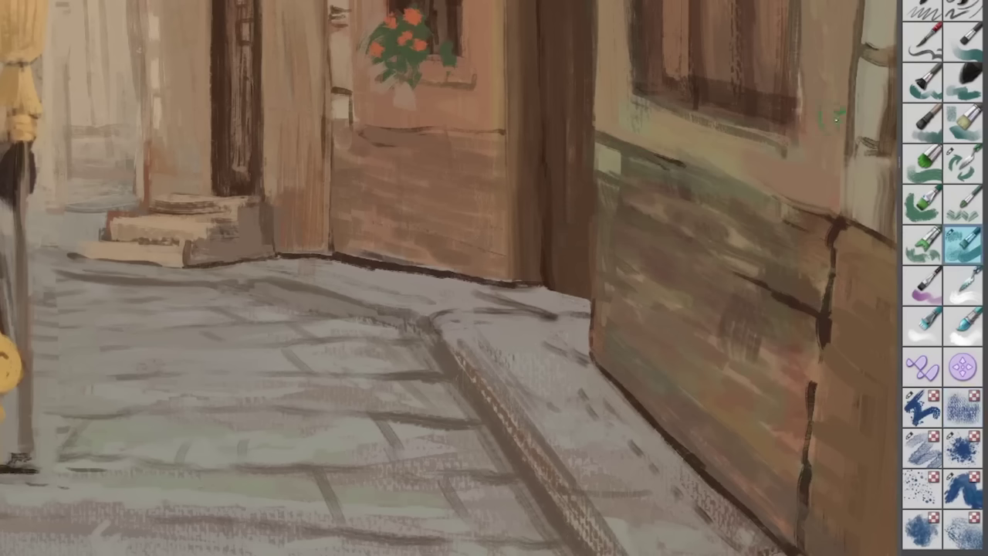
pyautogui.moveTo(762, 167); pyautogui.dragTo(753, 269)
pyautogui.moveTo(777, 237)
pyautogui.mouseDown()
pyautogui.moveTo(796, 247)
pyautogui.moveTo(741, 178)
pyautogui.moveTo(702, 201)
pyautogui.moveTo(737, 259)
pyautogui.mouseUp()
pyautogui.moveTo(667, 259); pyautogui.dragTo(749, 319)
pyautogui.moveTo(662, 307)
pyautogui.mouseDown()
pyautogui.moveTo(726, 347)
pyautogui.moveTo(753, 390)
pyautogui.mouseUp()
# Rub canvas texture across the corner building's wall with the Canvas Rub Texture brush at 180 px.
pyautogui.click(963, 409)
pyautogui.moveTo(575, 305); pyautogui.dragTo(518, 189)
pyautogui.moveTo(540, 231)
pyautogui.mouseDown()
pyautogui.moveTo(540, 176)
pyautogui.moveTo(664, 189)
pyautogui.moveTo(801, 301)
pyautogui.moveTo(800, 339)
pyautogui.mouseUp()
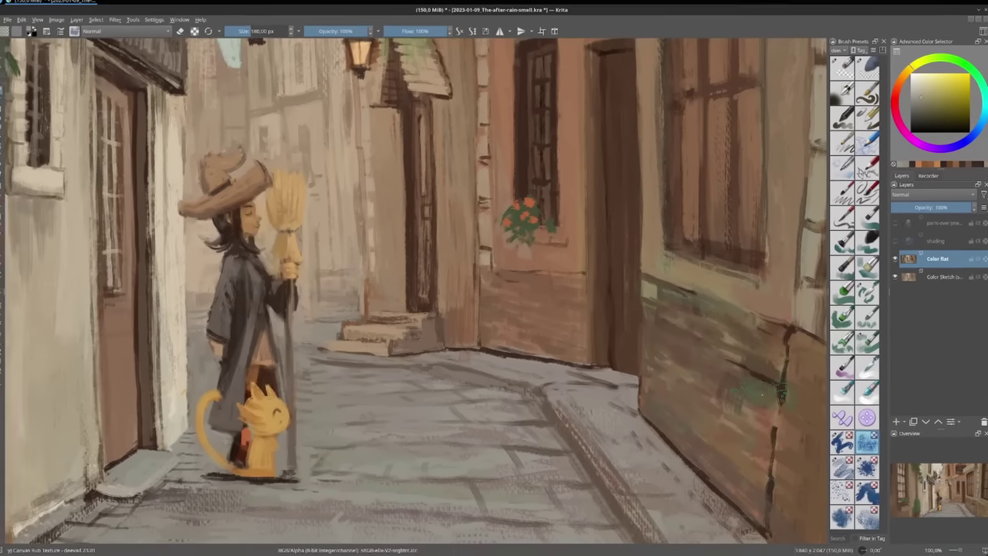
pyautogui.moveTo(762, 394); pyautogui.dragTo(656, 380)
# Paint light yellow-tan patches on the brown stone wall beyond the corner crack with the Texture Feeding Canvas brush.
pyautogui.click(870, 496)
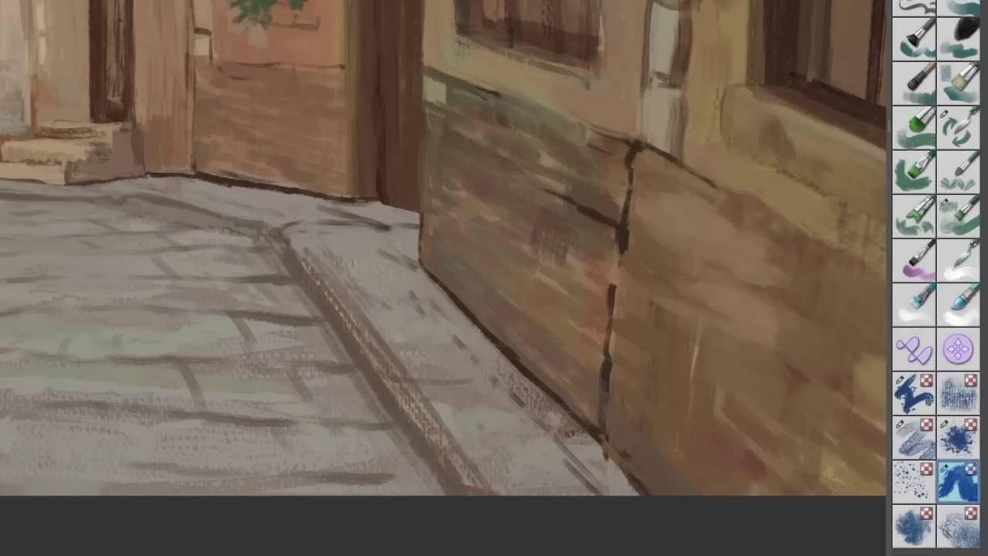
pyautogui.moveTo(720, 272)
pyautogui.mouseDown()
pyautogui.moveTo(796, 306)
pyautogui.moveTo(792, 398)
pyautogui.moveTo(764, 409)
pyautogui.mouseUp()
pyautogui.moveTo(705, 376)
pyautogui.mouseDown()
pyautogui.moveTo(772, 409)
pyautogui.moveTo(733, 316)
pyautogui.moveTo(718, 239)
pyautogui.moveTo(660, 228)
pyautogui.moveTo(730, 274)
pyautogui.mouseUp()
pyautogui.moveTo(694, 216); pyautogui.dragTo(787, 262)
pyautogui.keyDown('ctrl'); pyautogui.click(697, 228); pyautogui.keyUp('ctrl')
pyautogui.moveTo(650, 187); pyautogui.dragTo(766, 259)
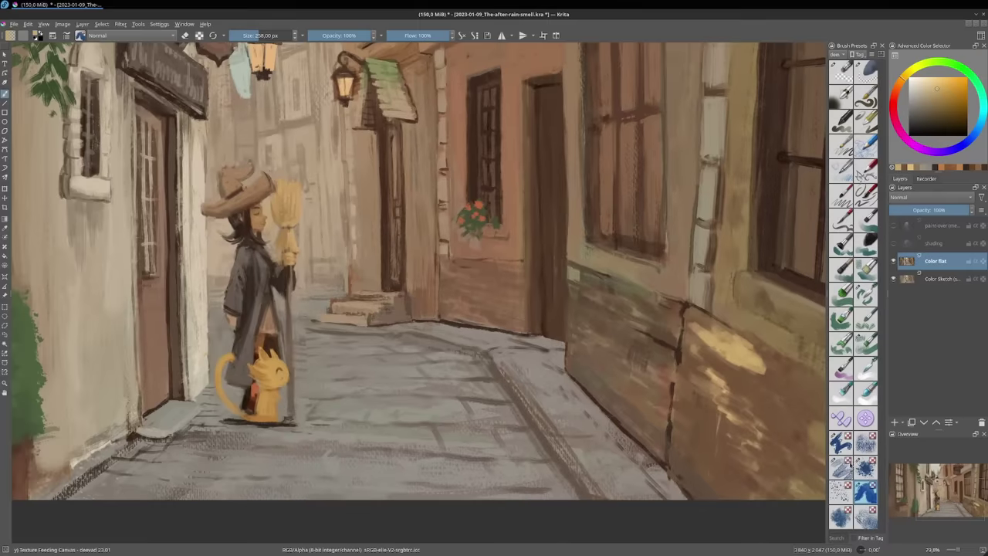
# Texture the foot of the white wall beside the door with the Dry Scratch Texture brush at about 124 px, using a brown sampled near the plant pot.
pyautogui.click(841, 467)
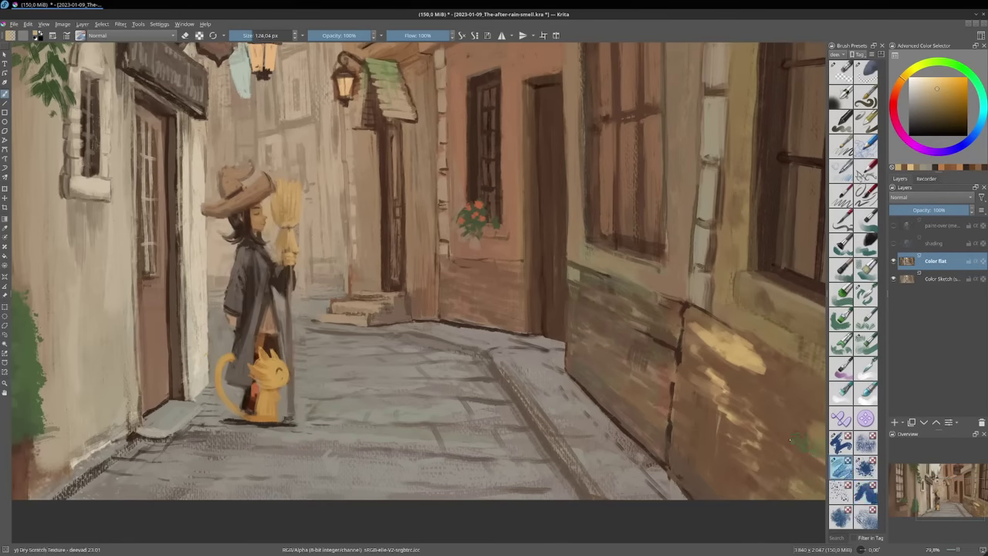
pyautogui.moveTo(387, 376); pyautogui.dragTo(680, 340)
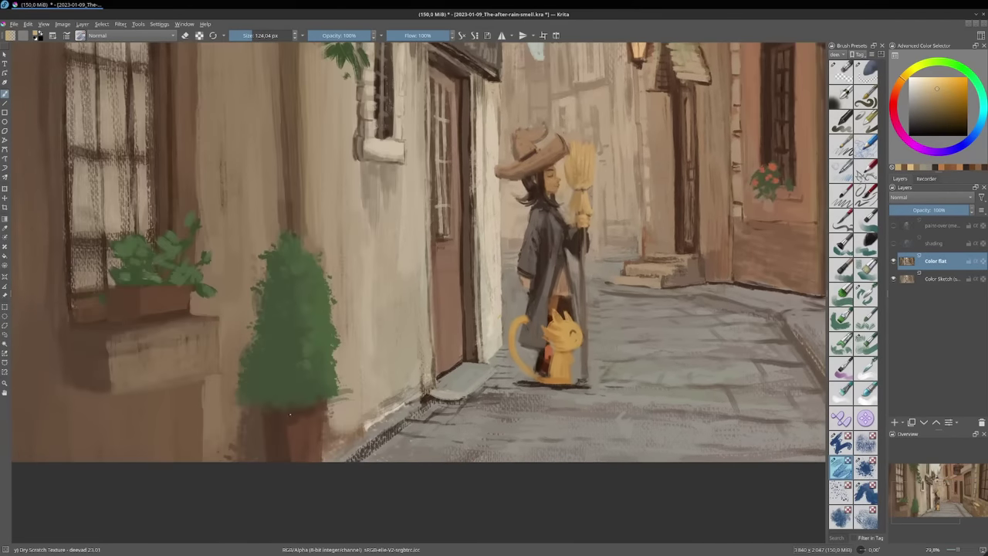
pyautogui.keyDown('ctrl'); pyautogui.click(254, 435); pyautogui.keyUp('ctrl')
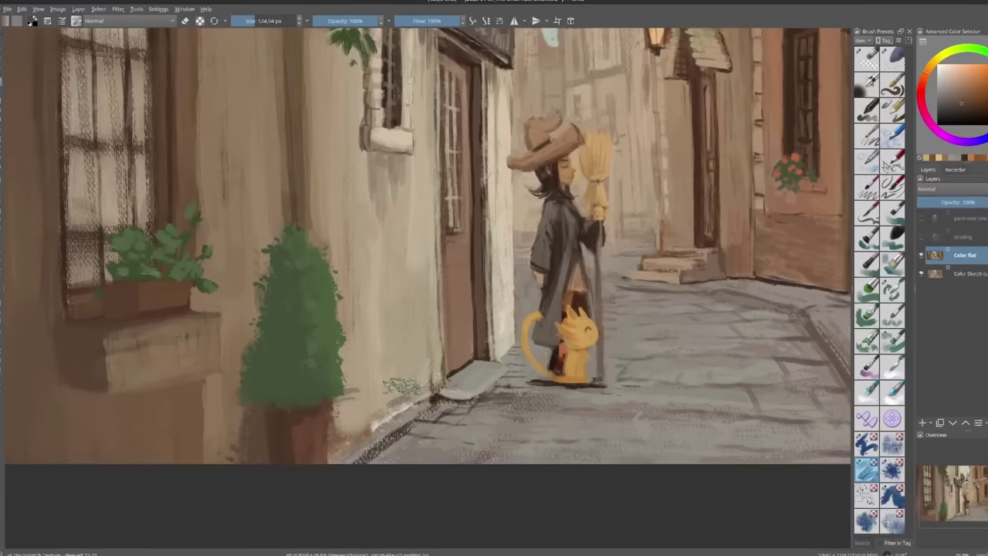
pyautogui.moveTo(402, 386)
pyautogui.mouseDown()
pyautogui.moveTo(383, 392)
pyautogui.moveTo(416, 370)
pyautogui.moveTo(410, 360)
pyautogui.mouseUp()
pyautogui.moveTo(409, 407)
pyautogui.mouseDown()
pyautogui.moveTo(393, 378)
pyautogui.moveTo(378, 433)
pyautogui.moveTo(377, 384)
pyautogui.moveTo(364, 423)
pyautogui.mouseUp()
pyautogui.moveTo(369, 345)
pyautogui.mouseDown()
pyautogui.moveTo(452, 339)
pyautogui.moveTo(462, 386)
pyautogui.moveTo(446, 304)
pyautogui.moveTo(436, 332)
pyautogui.mouseUp()
pyautogui.moveTo(507, 345)
pyautogui.mouseDown()
pyautogui.moveTo(526, 391)
pyautogui.moveTo(533, 381)
pyautogui.mouseUp()
# Paint a rough grey-brown weathering stain on the white wall beneath the small window's sill with another texture brush and sampled color.
pyautogui.click(939, 447)
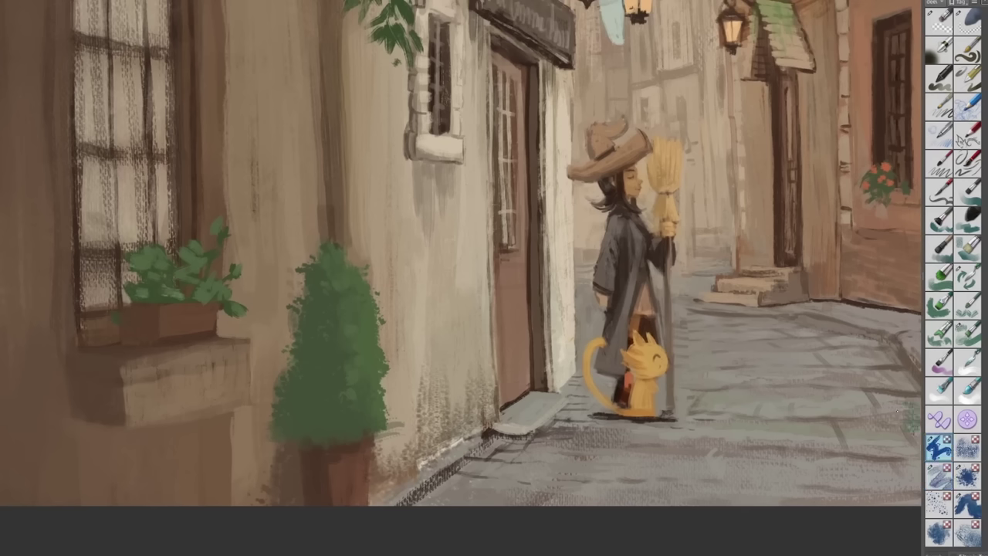
pyautogui.moveTo(426, 165)
pyautogui.mouseDown()
pyautogui.moveTo(446, 176)
pyautogui.moveTo(462, 170)
pyautogui.moveTo(432, 206)
pyautogui.moveTo(441, 308)
pyautogui.moveTo(418, 261)
pyautogui.moveTo(418, 230)
pyautogui.mouseUp()
pyautogui.keyDown('ctrl'); pyautogui.click(419, 304); pyautogui.keyUp('ctrl')
pyautogui.moveTo(558, 346); pyautogui.dragTo(591, 396)
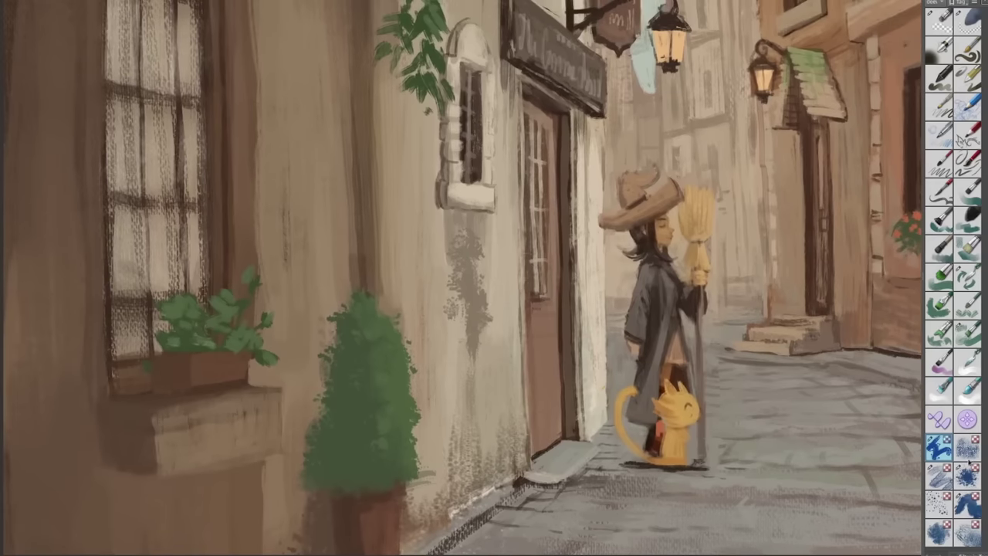
# Spatter a sampled dark brown over the wall below the large window with the Splatters Large brush and switch to Splatters Light.
pyautogui.click(967, 473)
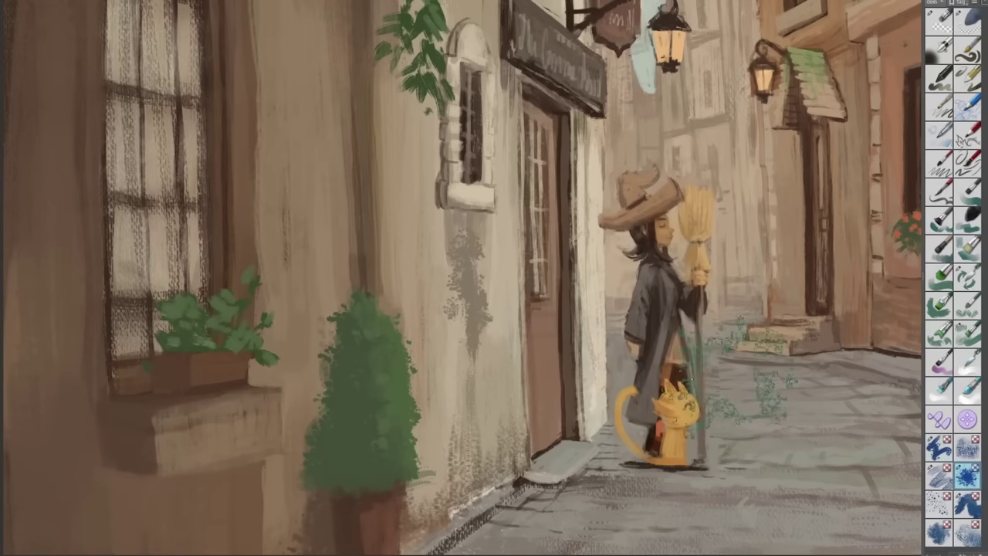
pyautogui.keyDown('ctrl'); pyautogui.click(111, 299); pyautogui.keyUp('ctrl')
pyautogui.moveTo(64, 426)
pyautogui.mouseDown()
pyautogui.moveTo(58, 517)
pyautogui.moveTo(124, 504)
pyautogui.mouseUp()
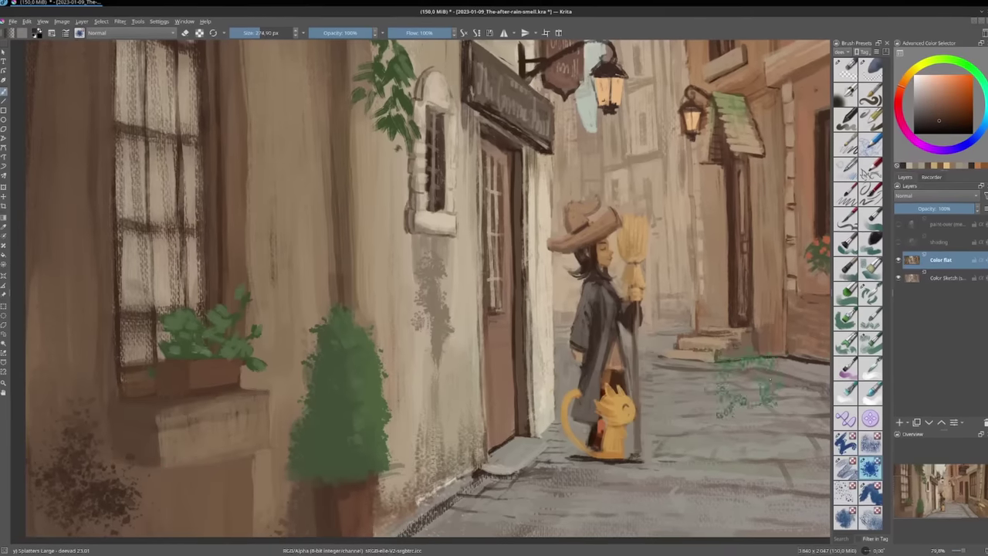
pyautogui.click(840, 494)
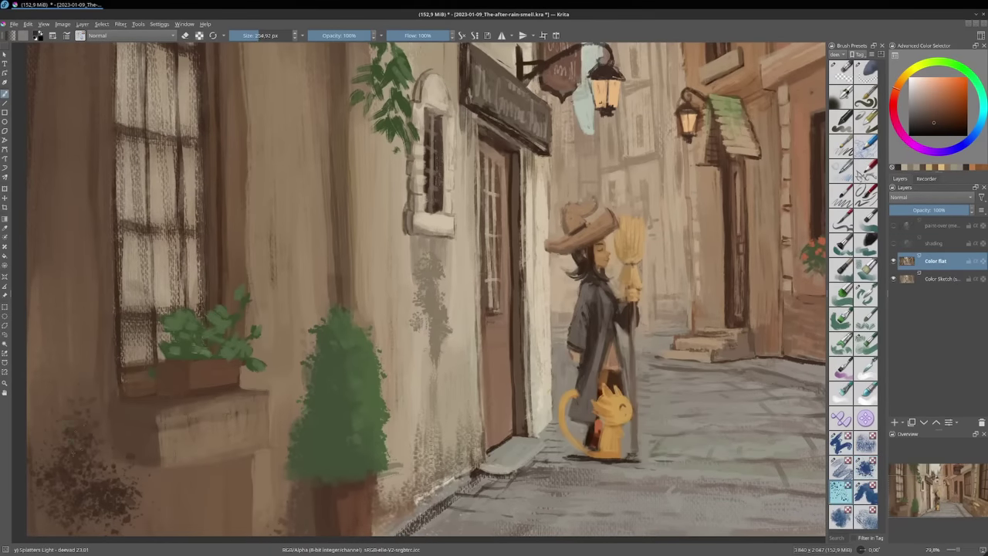
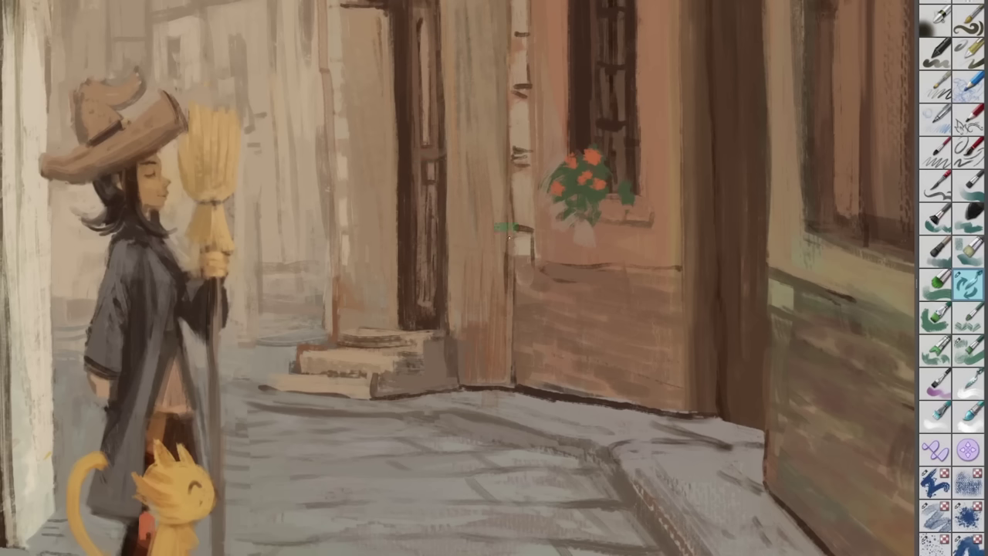
# Paint a reddish-brown test zigzag across the pavement below the flower window with the Bristle Tilt Modeling brush at about 43 px.
pyautogui.moveTo(554, 368); pyautogui.dragTo(434, 500)
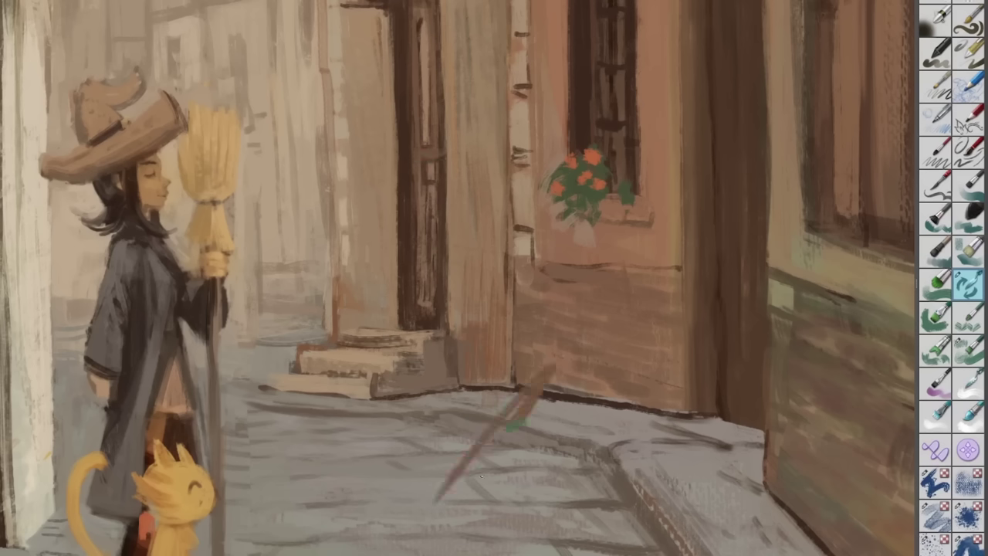
pyautogui.moveTo(577, 378); pyautogui.dragTo(458, 516)
pyautogui.moveTo(597, 369)
pyautogui.mouseDown()
pyautogui.moveTo(550, 465)
pyautogui.moveTo(650, 540)
pyautogui.mouseUp()
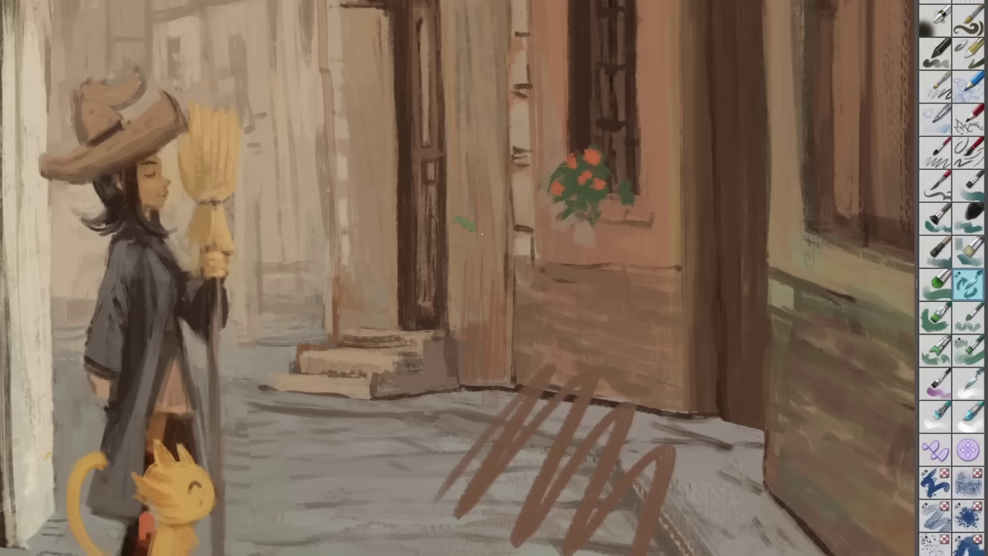
# Paint beige test zigzags and curved strokes over the pavement, pink wall and brown pillar with the Bristle Tilt Modeling brush.
pyautogui.moveTo(572, 242)
pyautogui.mouseDown()
pyautogui.moveTo(587, 294)
pyautogui.moveTo(571, 401)
pyautogui.moveTo(503, 402)
pyautogui.moveTo(468, 485)
pyautogui.mouseUp()
pyautogui.moveTo(675, 380); pyautogui.dragTo(616, 474)
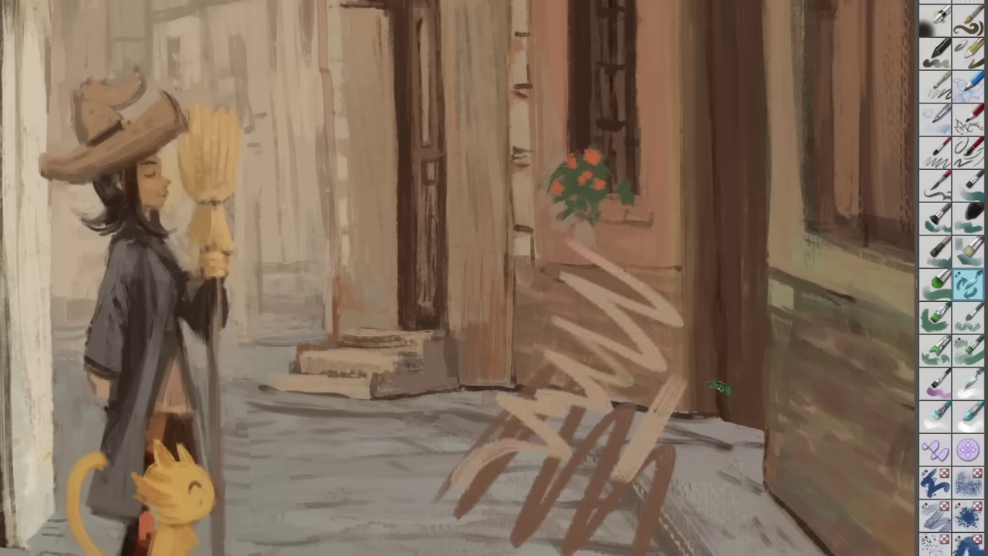
pyautogui.moveTo(702, 448); pyautogui.dragTo(818, 366)
pyautogui.moveTo(784, 411); pyautogui.dragTo(805, 432)
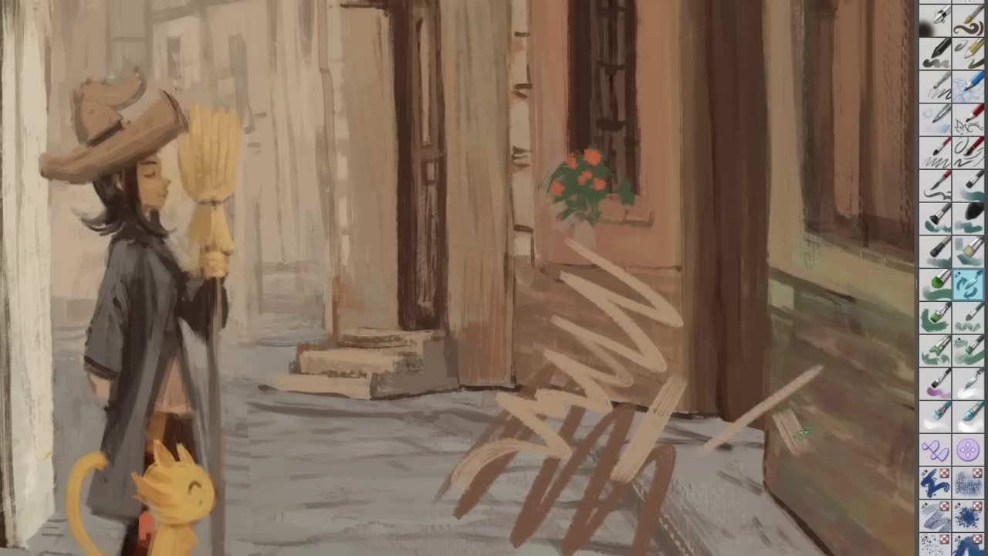
pyautogui.moveTo(677, 141)
pyautogui.mouseDown()
pyautogui.moveTo(683, 205)
pyautogui.moveTo(718, 221)
pyautogui.moveTo(742, 179)
pyautogui.moveTo(752, 116)
pyautogui.mouseUp()
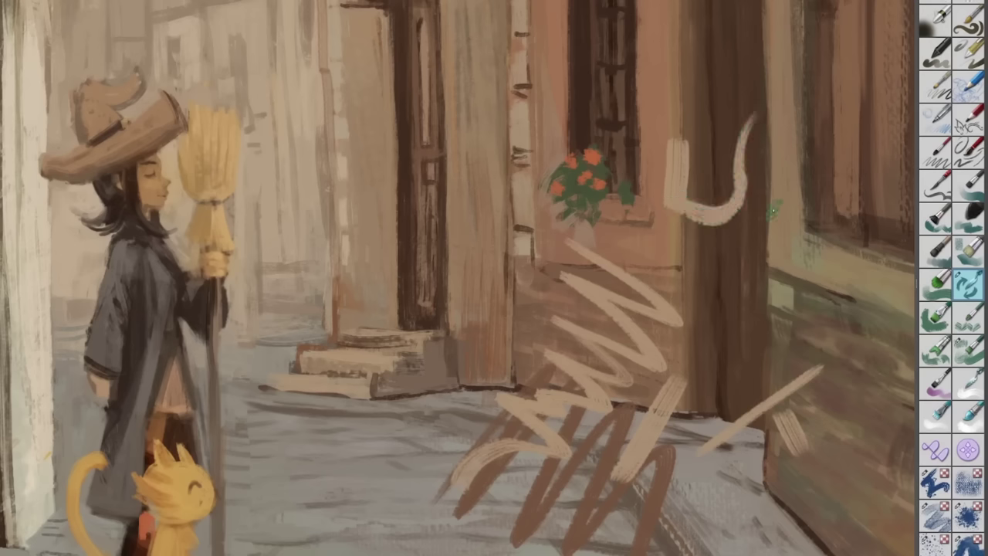
pyautogui.moveTo(693, 152)
pyautogui.mouseDown()
pyautogui.moveTo(776, 117)
pyautogui.moveTo(756, 131)
pyautogui.moveTo(773, 128)
pyautogui.moveTo(752, 179)
pyautogui.moveTo(810, 219)
pyautogui.mouseUp()
# Undo all the brown and beige test strokes over the street scene.
pyautogui.hotkey('ctrl', 'z')
pyautogui.hotkey('ctrl', 'z')
pyautogui.hotkey('ctrl', 'z')
pyautogui.hotkey('ctrl', 'z')
pyautogui.hotkey('ctrl', 'z')
pyautogui.hotkey('ctrl', 'z')
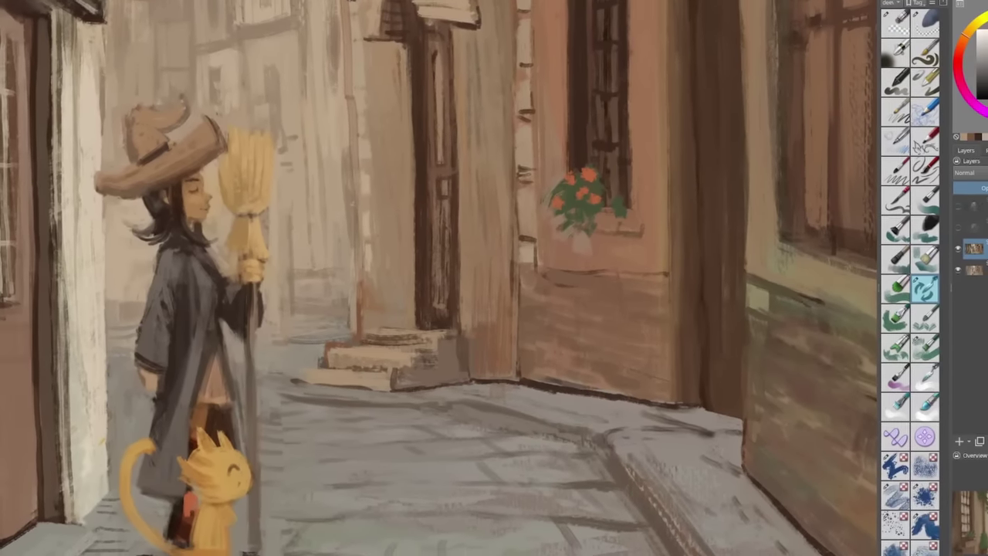
# Open the 2022-12-06_Rain-City.kra painting in a new document and frame the woman with the umbrella.
pyautogui.moveTo(443, 190); pyautogui.dragTo(491, 273)
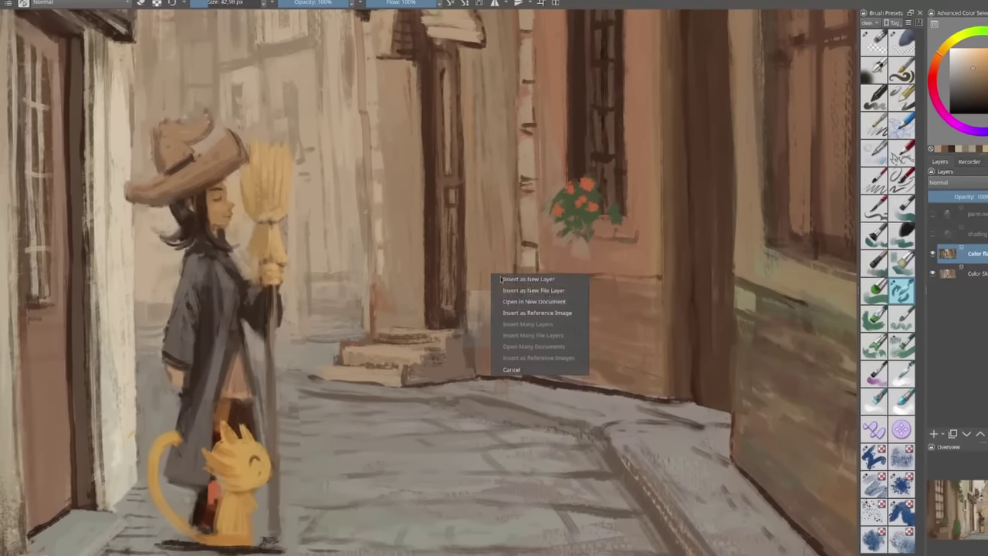
pyautogui.click(552, 304)
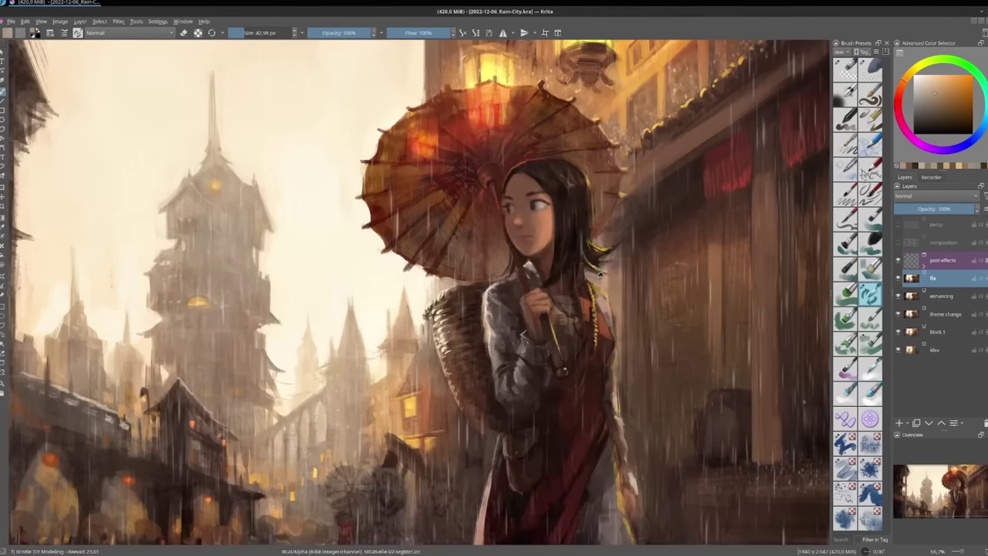
pyautogui.moveTo(600, 274); pyautogui.dragTo(639, 245)
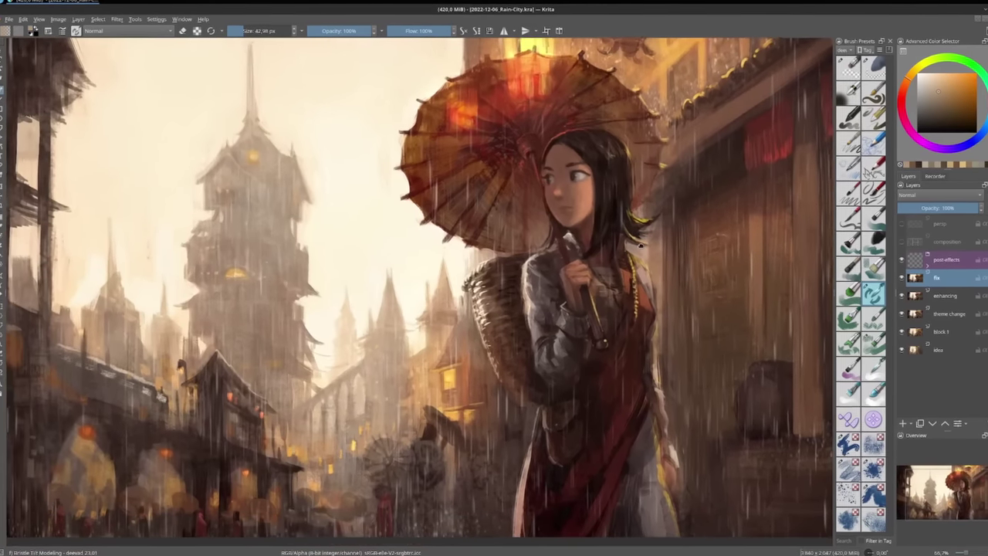
pyautogui.scroll(-1, 639, 247)
pyautogui.scroll(3, 649, 255)
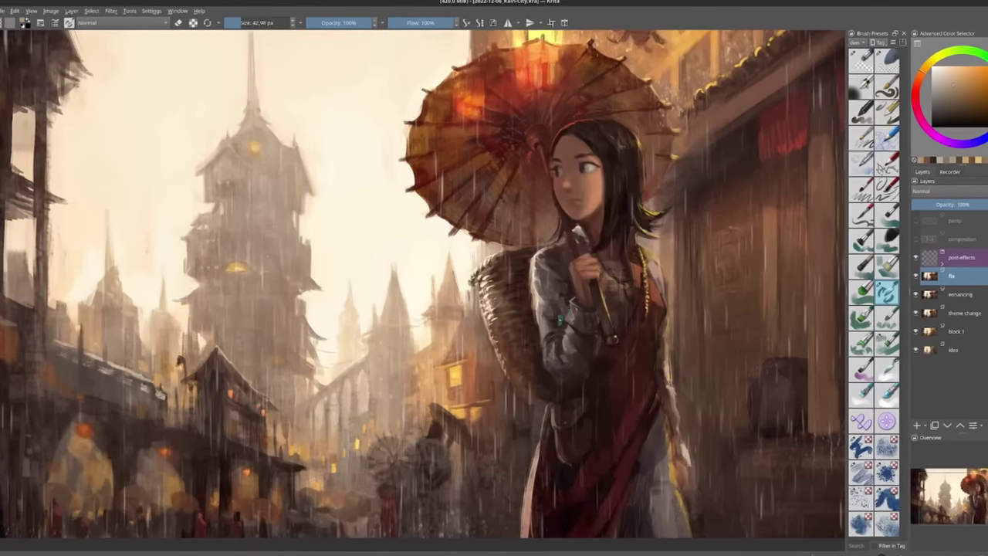
pyautogui.moveTo(647, 253); pyautogui.dragTo(766, 219)
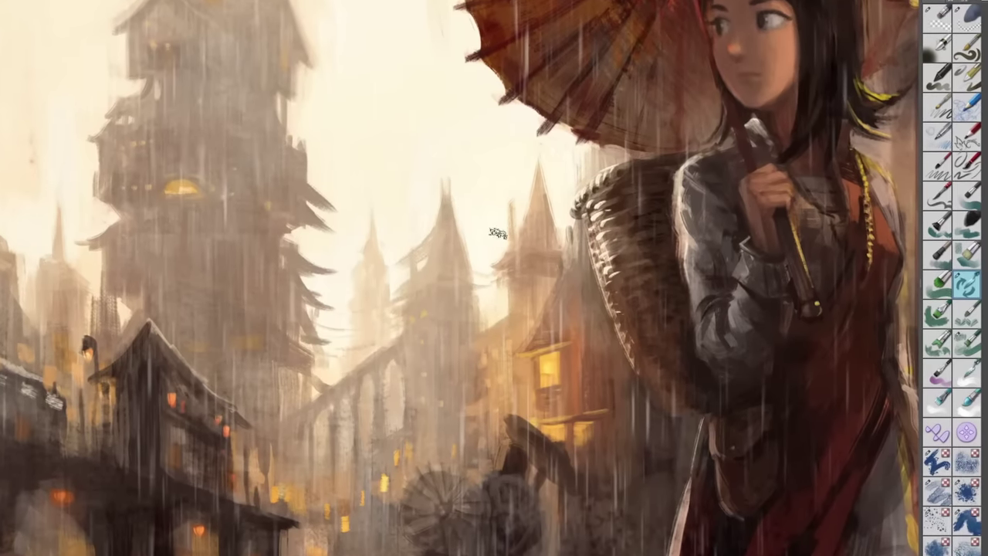
# Paint grey bristle strokes on the woman's sleeve and chest with a 50 px bristle brush on the new paint layer.
pyautogui.moveTo(665, 344)
pyautogui.mouseDown()
pyautogui.moveTo(474, 320)
pyautogui.moveTo(537, 326)
pyautogui.mouseUp()
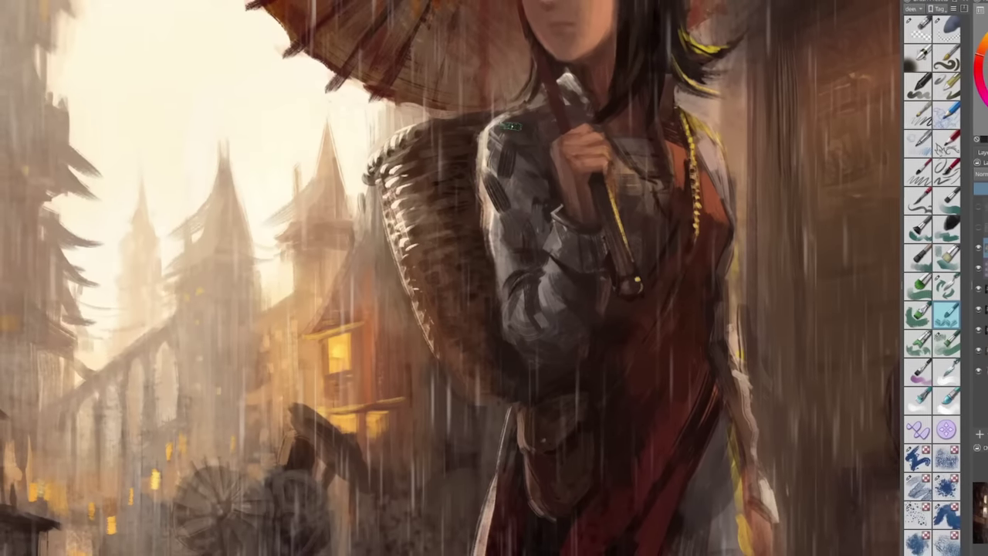
pyautogui.moveTo(580, 237)
pyautogui.mouseDown()
pyautogui.moveTo(590, 211)
pyautogui.moveTo(591, 256)
pyautogui.mouseUp()
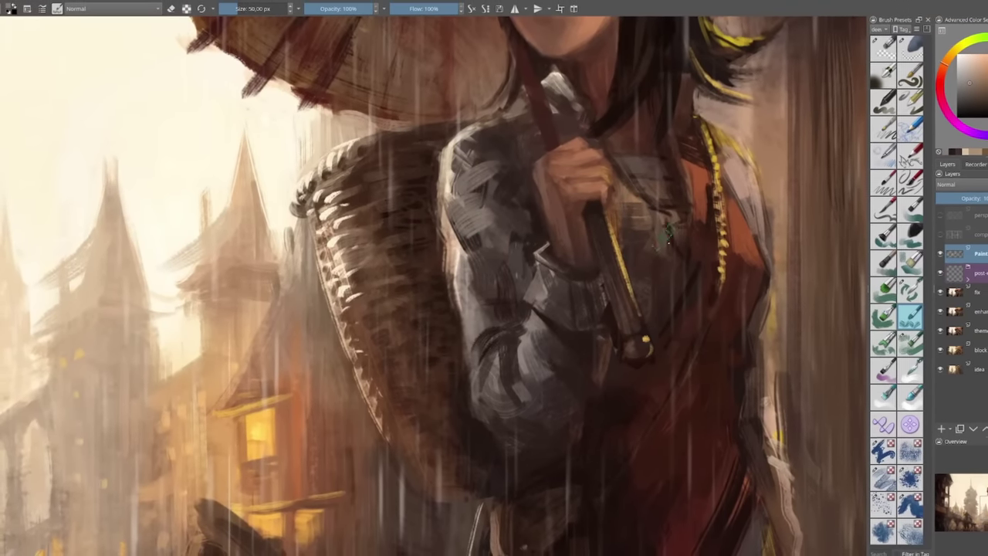
pyautogui.moveTo(724, 337); pyautogui.dragTo(475, 360)
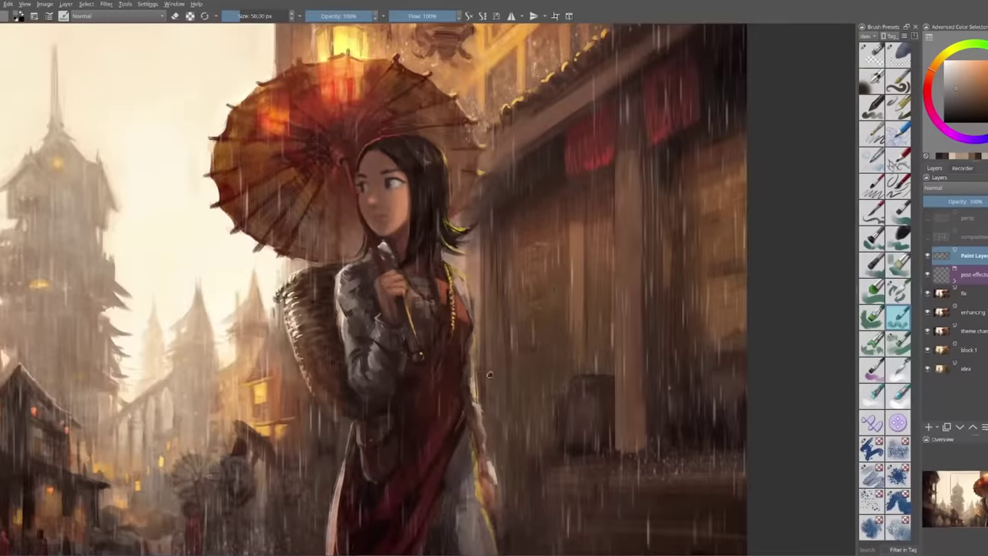
pyautogui.moveTo(617, 360); pyautogui.dragTo(617, 336)
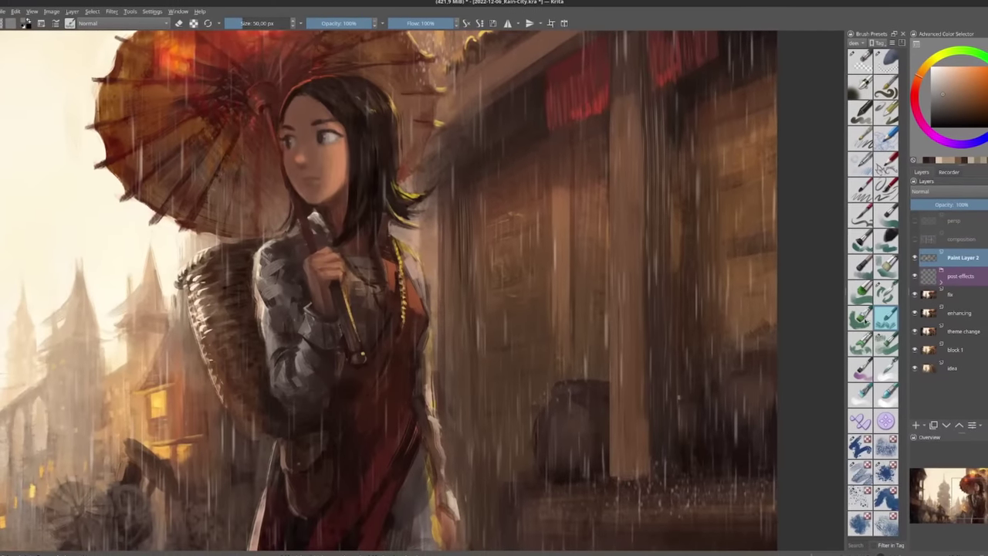
# Paint vertical brown strokes along the wooden post with the Textured Crease Update brush at 55 px.
pyautogui.click(857, 351)
pyautogui.moveTo(633, 158); pyautogui.dragTo(626, 241)
pyautogui.moveTo(626, 235); pyautogui.dragTo(626, 256)
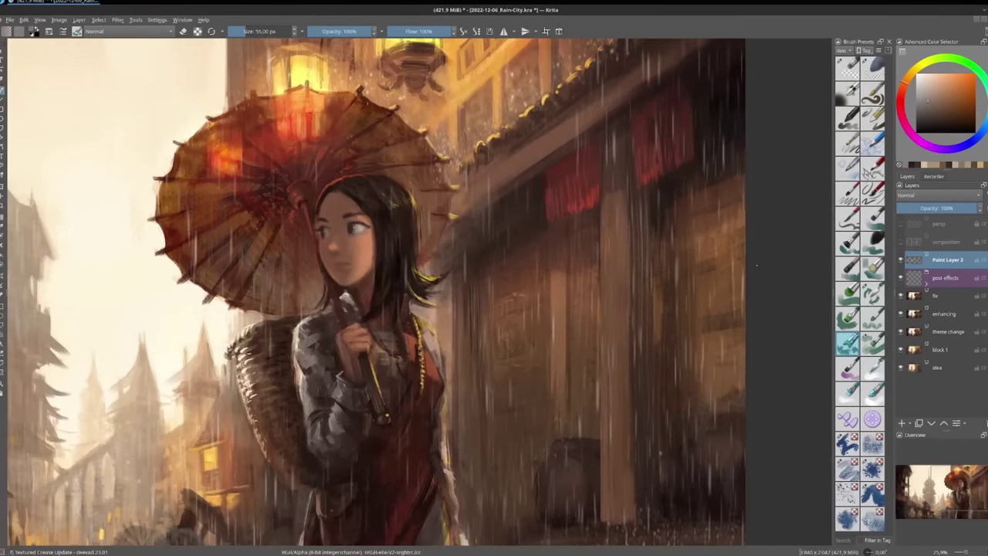
# Hide the post-effects, fix, enhancing and theme change layers.
pyautogui.click(899, 277)
pyautogui.click(899, 295)
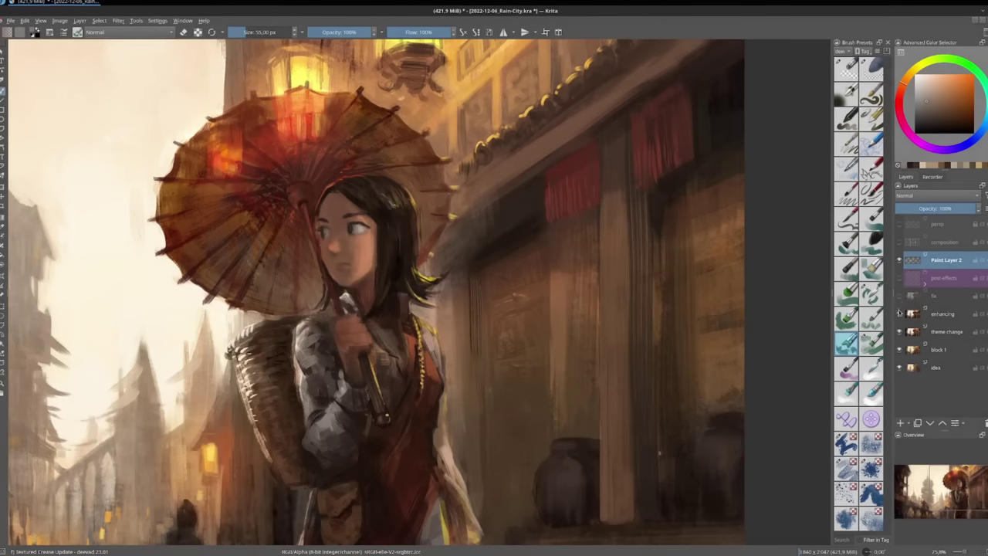
pyautogui.click(900, 314)
pyautogui.click(898, 332)
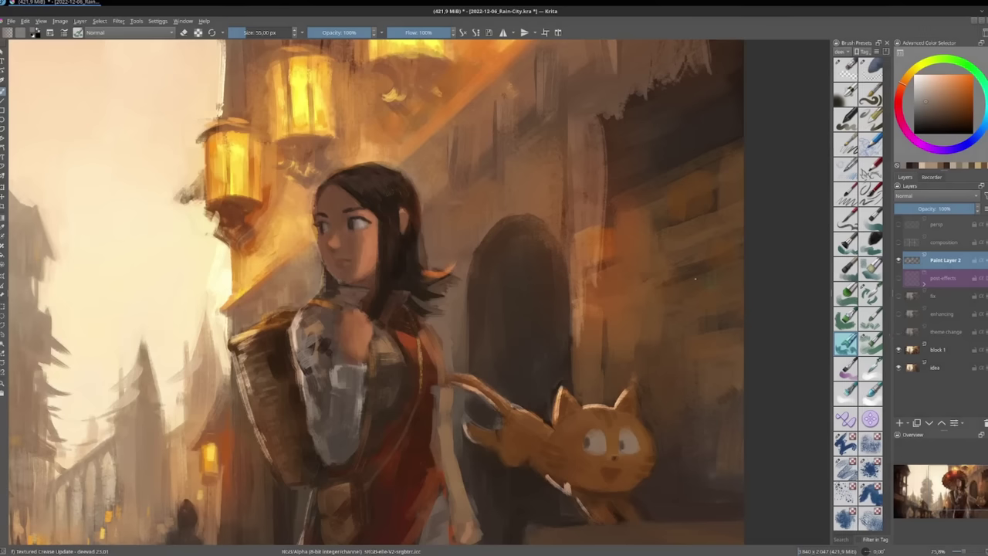
# Paint vertical greyish-brown streaks on the upper wall above the cat with the Textured Crease Update brush at about 149 px.
pyautogui.moveTo(565, 93)
pyautogui.mouseDown()
pyautogui.moveTo(601, 94)
pyautogui.moveTo(624, 182)
pyautogui.mouseUp()
pyautogui.keyDown('ctrl'); pyautogui.click(601, 94); pyautogui.keyUp('ctrl')
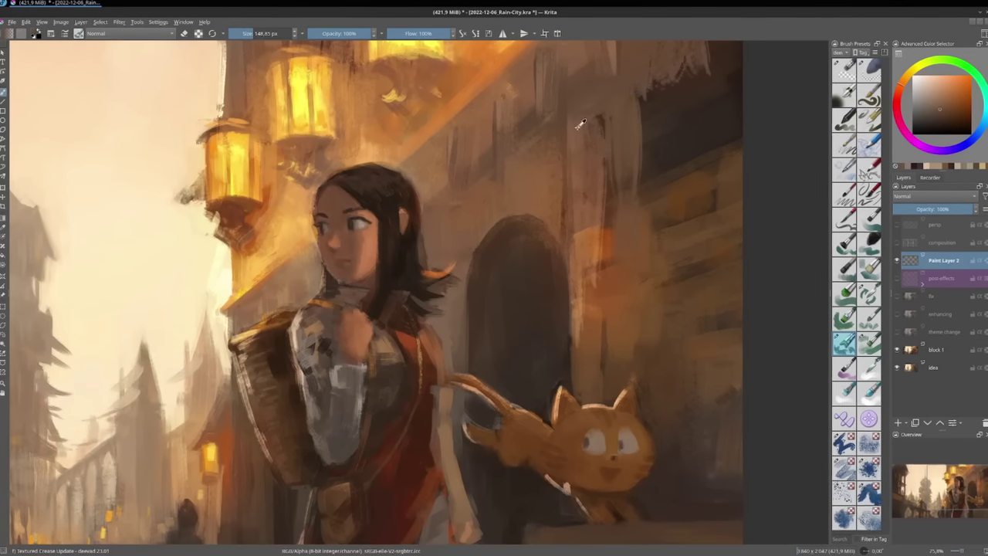
pyautogui.moveTo(646, 82); pyautogui.dragTo(646, 193)
pyautogui.moveTo(612, 119); pyautogui.dragTo(615, 225)
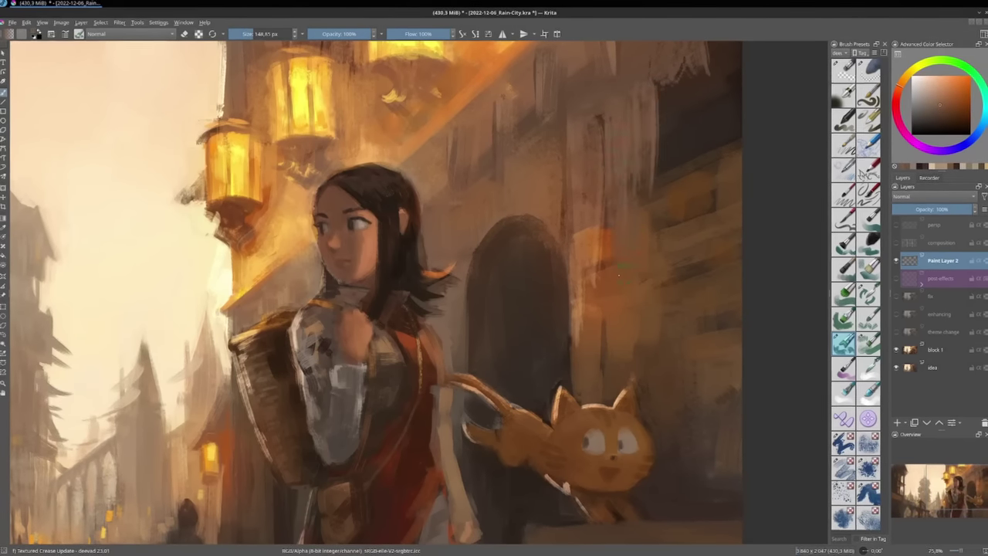
pyautogui.moveTo(674, 102)
pyautogui.mouseDown()
pyautogui.moveTo(672, 179)
pyautogui.moveTo(703, 167)
pyautogui.mouseUp()
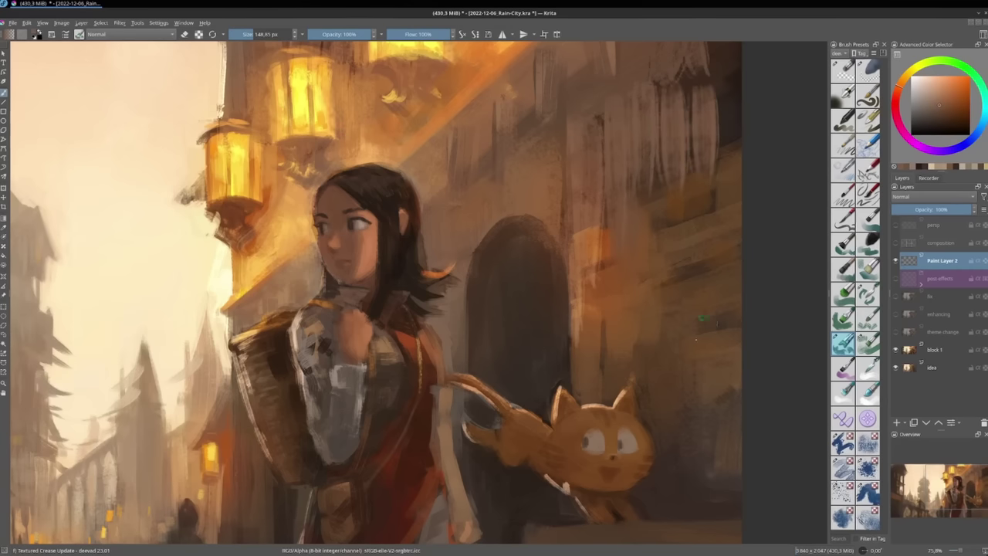
# Sample the dark brown of the wall's shadow and paint dark diagonal beams across the vertical streaks.
pyautogui.keyDown('ctrl'); pyautogui.click(731, 111); pyautogui.keyUp('ctrl')
pyautogui.moveTo(711, 128); pyautogui.dragTo(695, 144)
pyautogui.moveTo(593, 191); pyautogui.dragTo(689, 128)
pyautogui.moveTo(582, 143)
pyautogui.mouseDown()
pyautogui.moveTo(748, 89)
pyautogui.moveTo(594, 135)
pyautogui.moveTo(676, 90)
pyautogui.mouseUp()
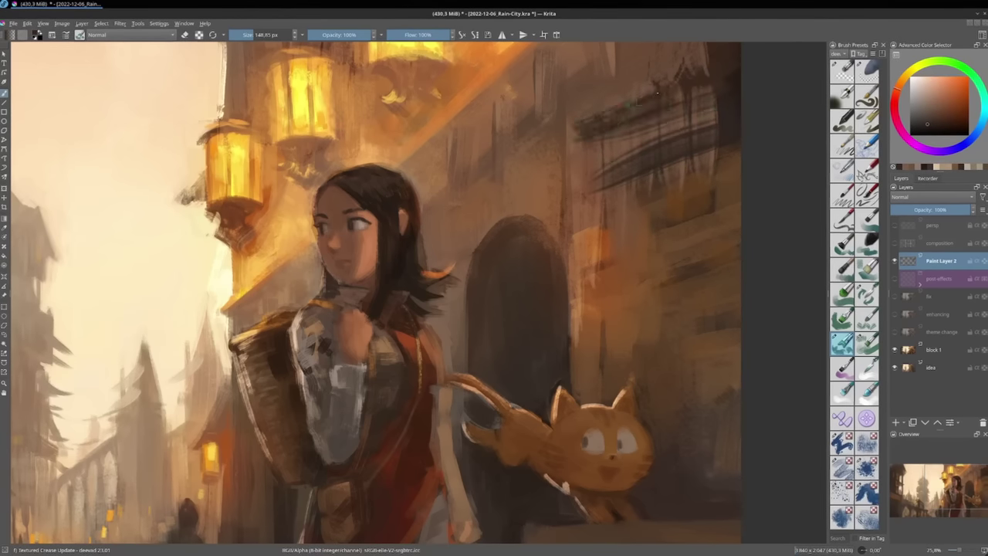
pyautogui.moveTo(609, 114); pyautogui.dragTo(708, 54)
# Paint dark, rough-edged patches on the wall above and beside the cat with a large bristle brush.
pyautogui.scroll(-1, 639, 261)
pyautogui.moveTo(485, 428); pyautogui.dragTo(518, 318)
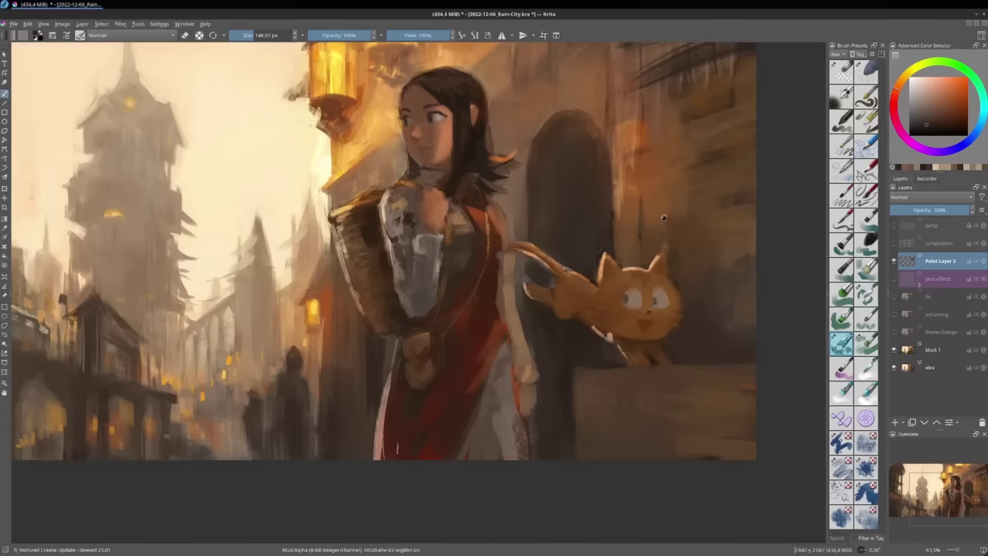
pyautogui.scroll(2, 670, 309)
pyautogui.moveTo(733, 283); pyautogui.dragTo(679, 316)
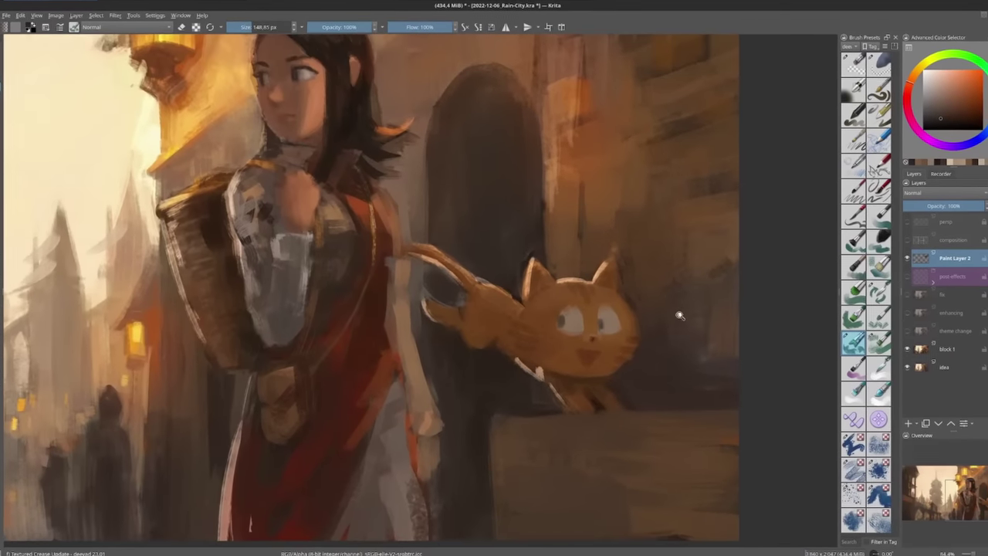
pyautogui.scroll(1, 683, 316)
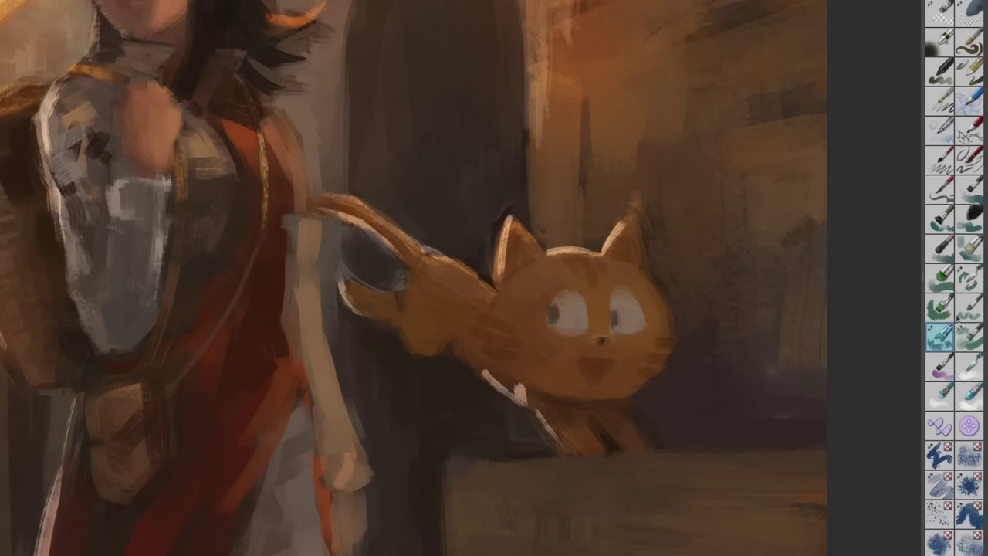
pyautogui.click(944, 286)
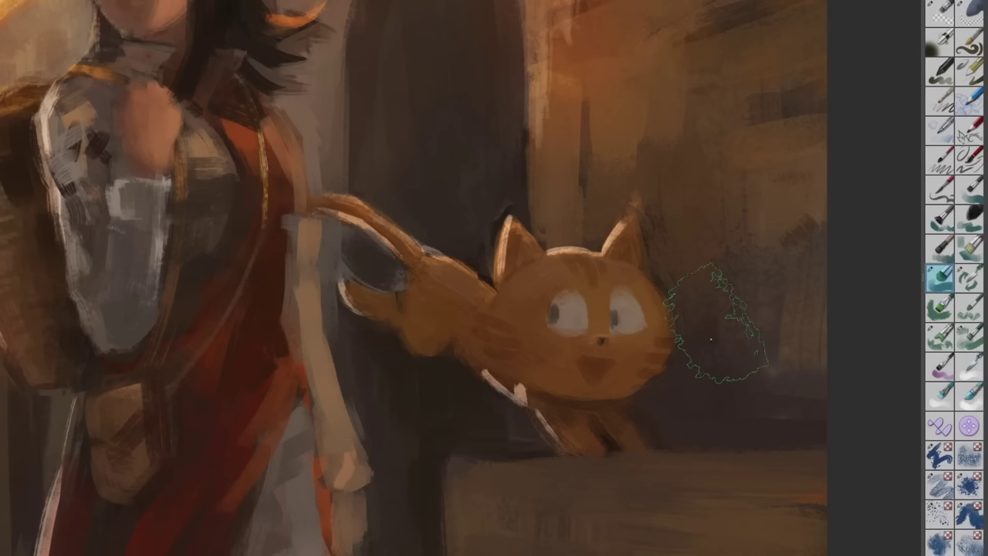
pyautogui.moveTo(718, 147)
pyautogui.mouseDown()
pyautogui.moveTo(671, 167)
pyautogui.moveTo(626, 150)
pyautogui.moveTo(730, 91)
pyautogui.moveTo(675, 97)
pyautogui.moveTo(632, 65)
pyautogui.mouseUp()
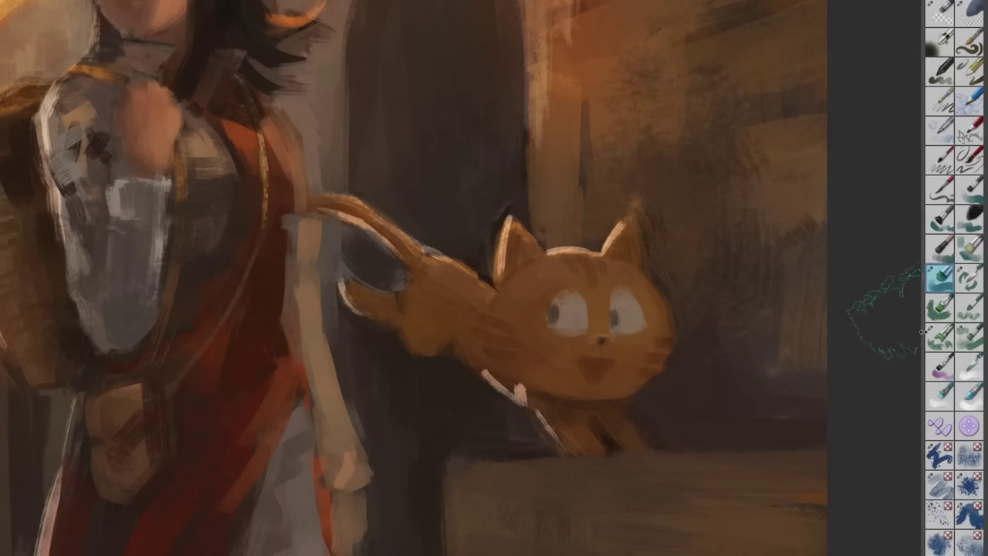
# Texture the wall above and beside the cat in sampled orange-brown with a speckled texture brush.
pyautogui.click(969, 544)
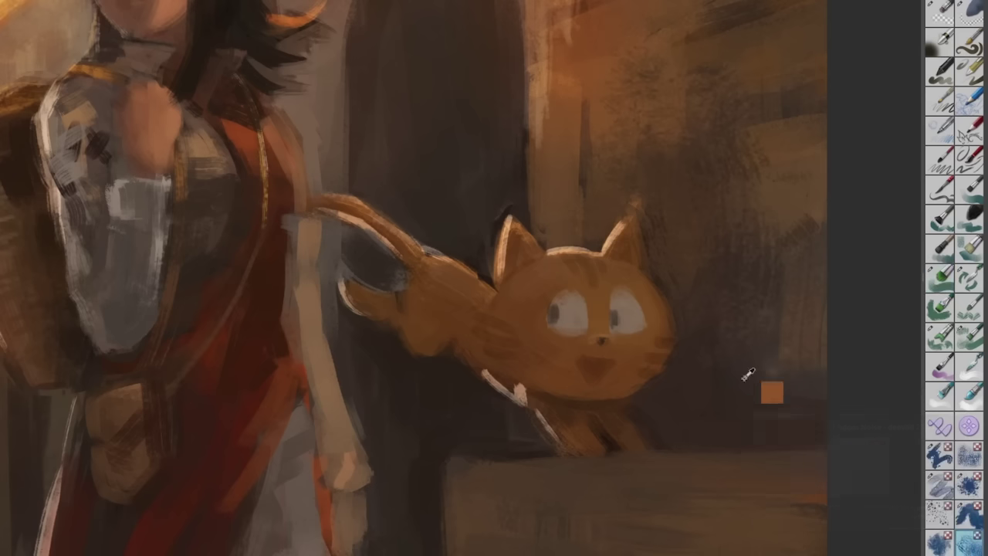
pyautogui.moveTo(811, 129)
pyautogui.mouseDown()
pyautogui.moveTo(787, 254)
pyautogui.moveTo(686, 115)
pyautogui.moveTo(530, 44)
pyautogui.moveTo(541, 54)
pyautogui.mouseUp()
pyautogui.moveTo(762, 212); pyautogui.dragTo(741, 284)
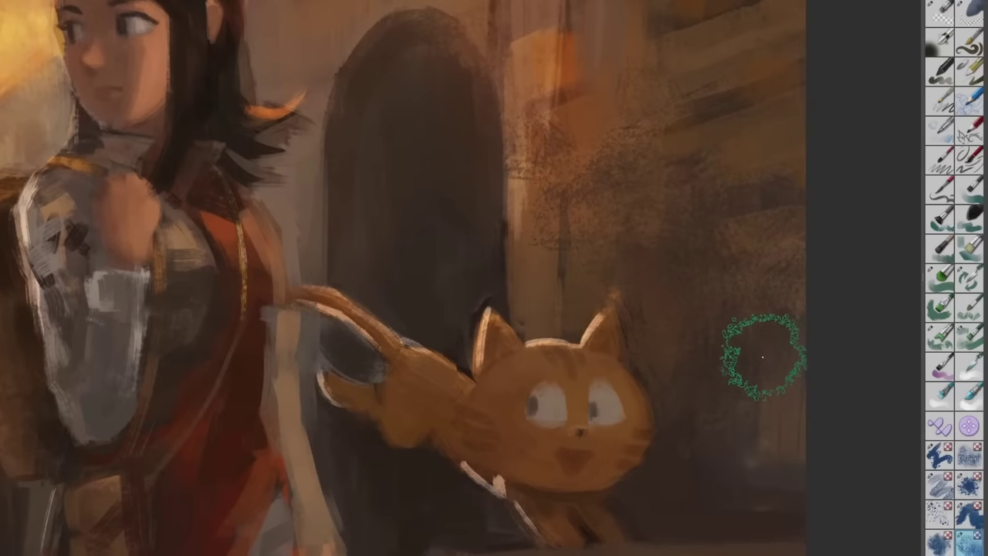
# Paint a soft-edged patch of sampled orange on the wall above the cat with a broad textured brush.
pyautogui.scroll(-1, 730, 298)
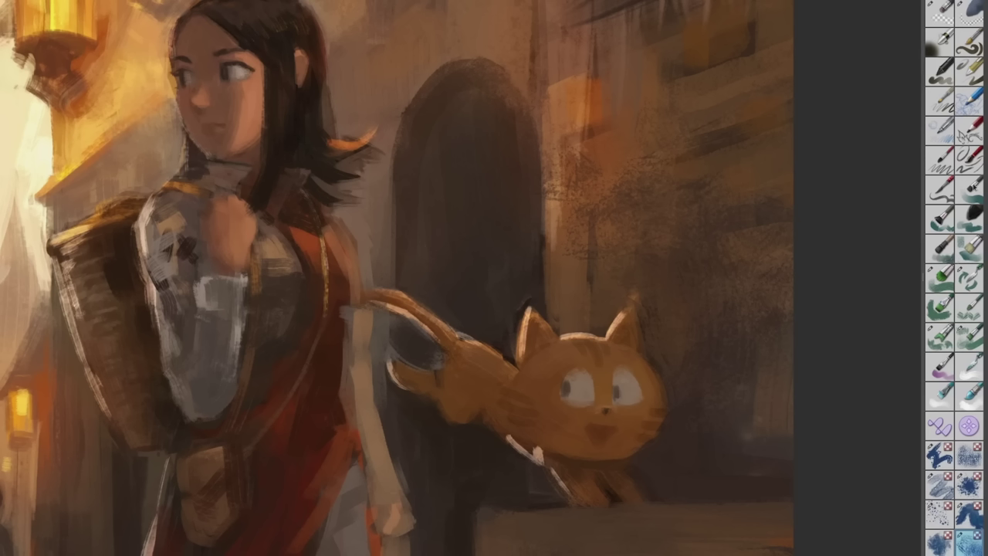
pyautogui.click(970, 247)
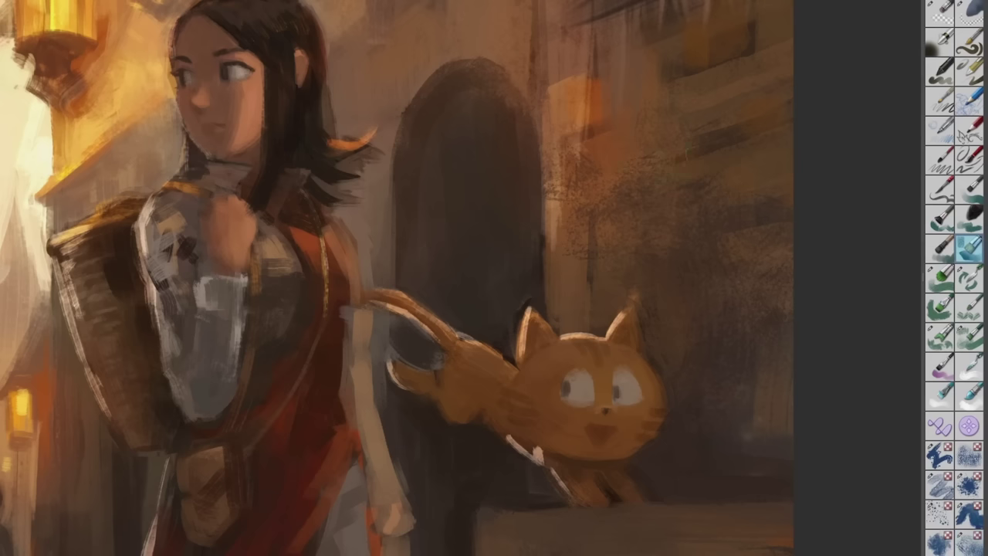
pyautogui.keyDown('alt'); pyautogui.click(577, 116); pyautogui.keyUp('alt')
pyautogui.moveTo(580, 144)
pyautogui.mouseDown()
pyautogui.moveTo(629, 134)
pyautogui.moveTo(659, 188)
pyautogui.moveTo(702, 207)
pyautogui.moveTo(727, 235)
pyautogui.moveTo(735, 190)
pyautogui.moveTo(720, 197)
pyautogui.moveTo(733, 220)
pyautogui.moveTo(706, 200)
pyautogui.moveTo(679, 218)
pyautogui.mouseUp()
pyautogui.keyDown('ctrl'); pyautogui.click(731, 220); pyautogui.keyUp('ctrl')
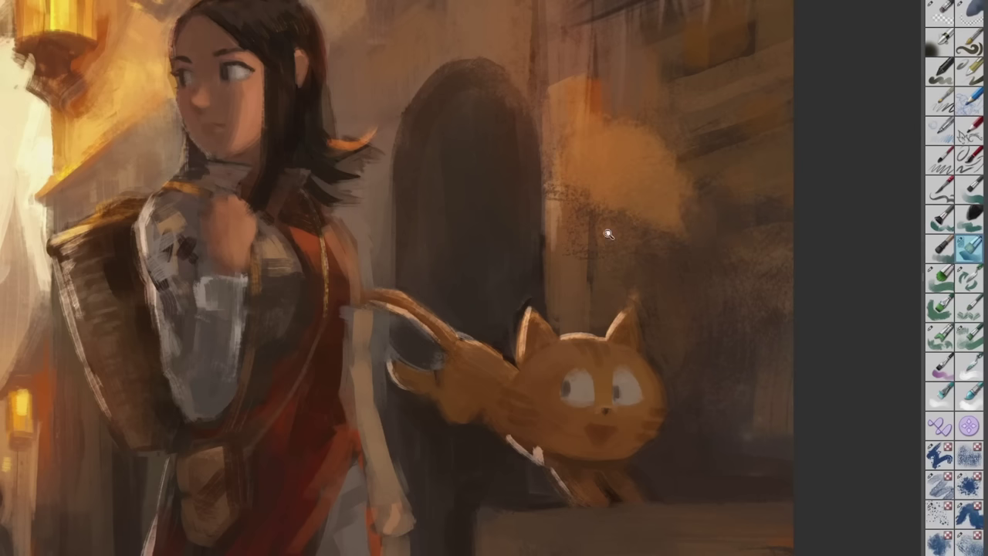
# Paint two broad brown bands across the dark arched doorway behind the woman.
pyautogui.moveTo(608, 234)
pyautogui.mouseDown()
pyautogui.moveTo(563, 236)
pyautogui.moveTo(662, 285)
pyautogui.mouseUp()
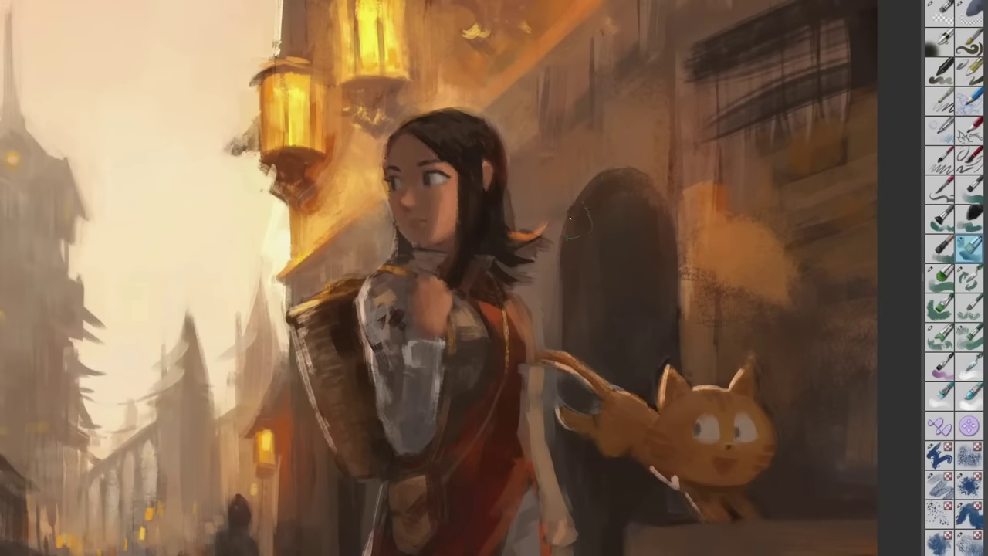
pyautogui.moveTo(554, 227)
pyautogui.mouseDown()
pyautogui.moveTo(663, 188)
pyautogui.moveTo(561, 219)
pyautogui.moveTo(661, 176)
pyautogui.moveTo(564, 205)
pyautogui.moveTo(647, 152)
pyautogui.moveTo(523, 208)
pyautogui.moveTo(547, 232)
pyautogui.moveTo(527, 191)
pyautogui.moveTo(664, 123)
pyautogui.moveTo(662, 182)
pyautogui.mouseUp()
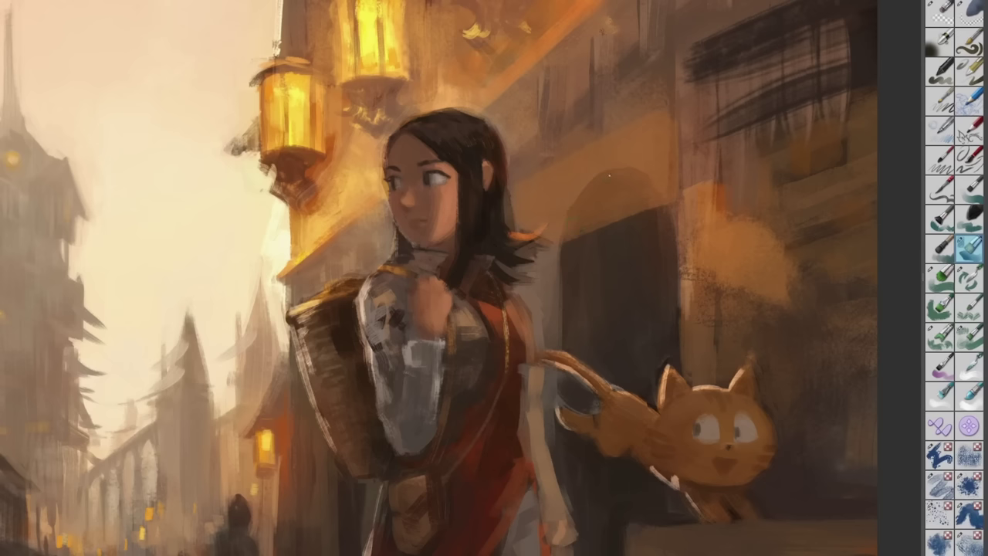
pyautogui.moveTo(560, 284)
pyautogui.mouseDown()
pyautogui.moveTo(670, 261)
pyautogui.moveTo(577, 284)
pyautogui.moveTo(600, 296)
pyautogui.moveTo(673, 272)
pyautogui.moveTo(550, 320)
pyautogui.mouseUp()
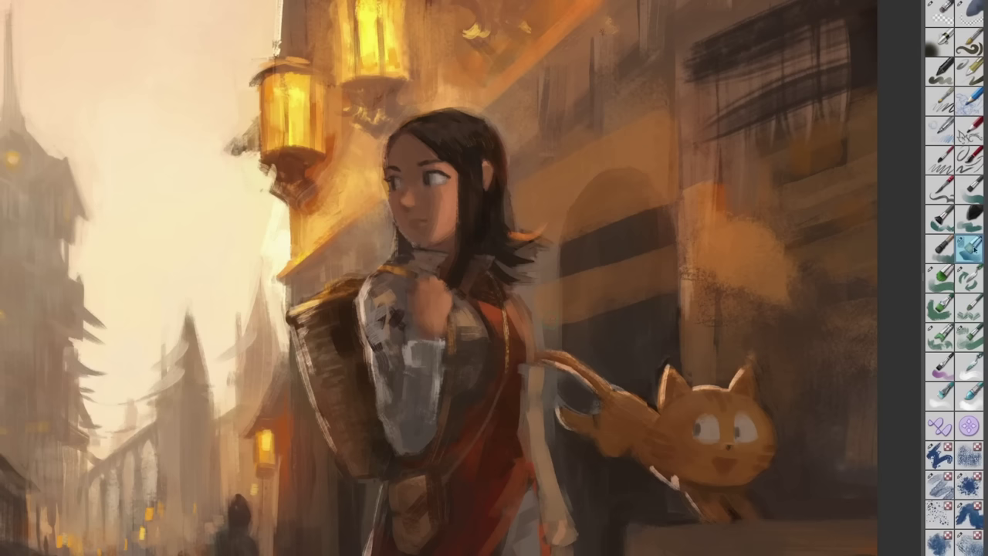
# Paint a ridged, orange-brown bristle stroke across the doorway from the base of the cat's tail.
pyautogui.click(972, 281)
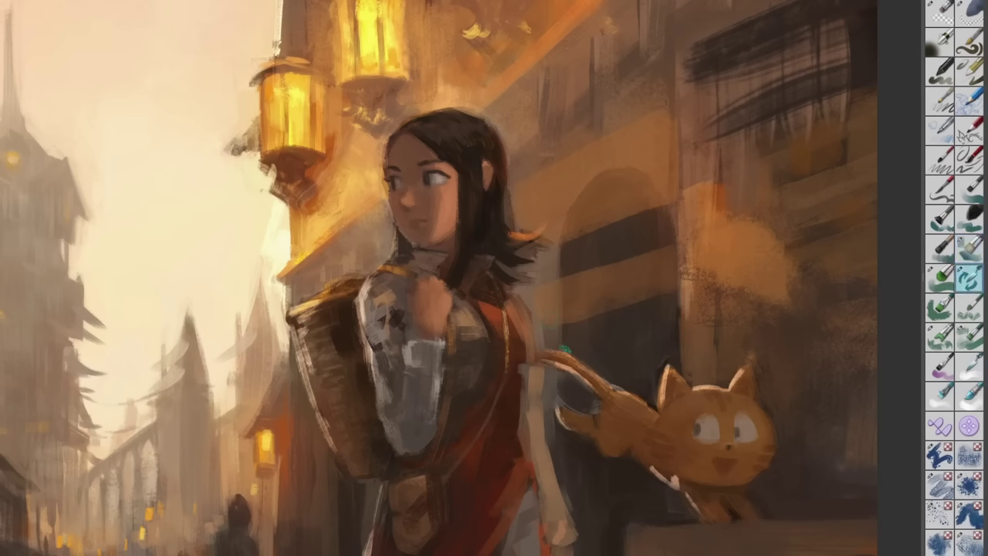
pyautogui.moveTo(554, 352); pyautogui.dragTo(705, 309)
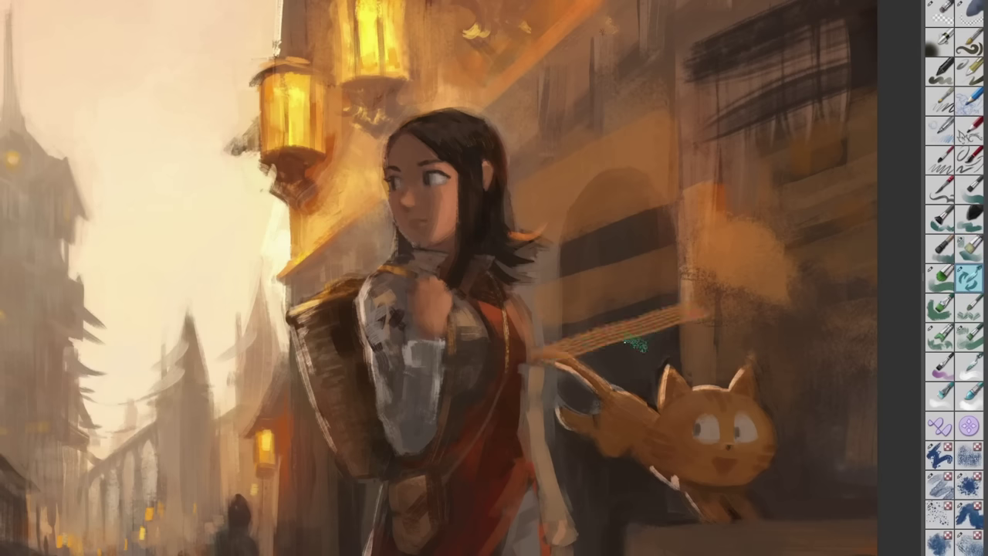
pyautogui.scroll(5, 626, 337)
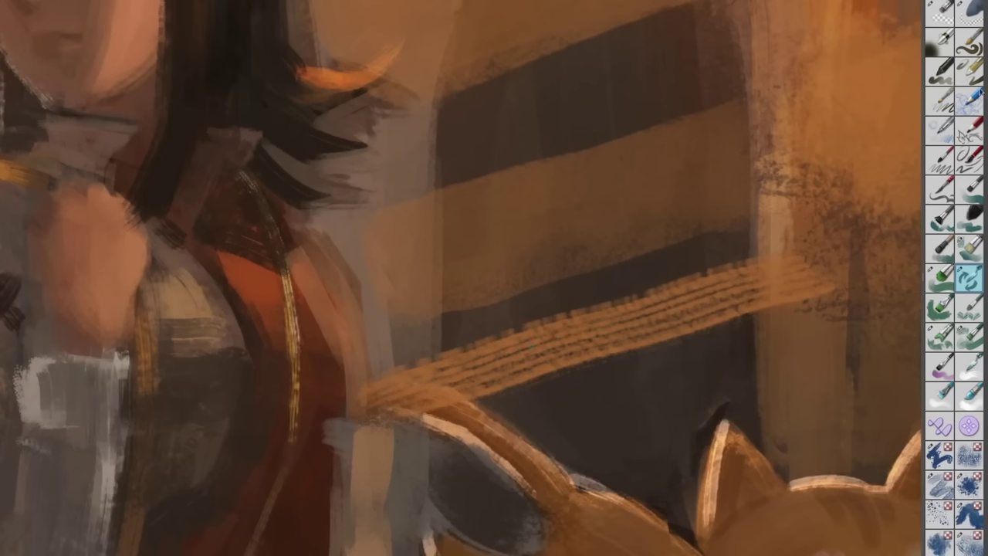
# Annotate the ridged stroke with thin black arrows pointing at its upper and lower edges.
pyautogui.click(969, 43)
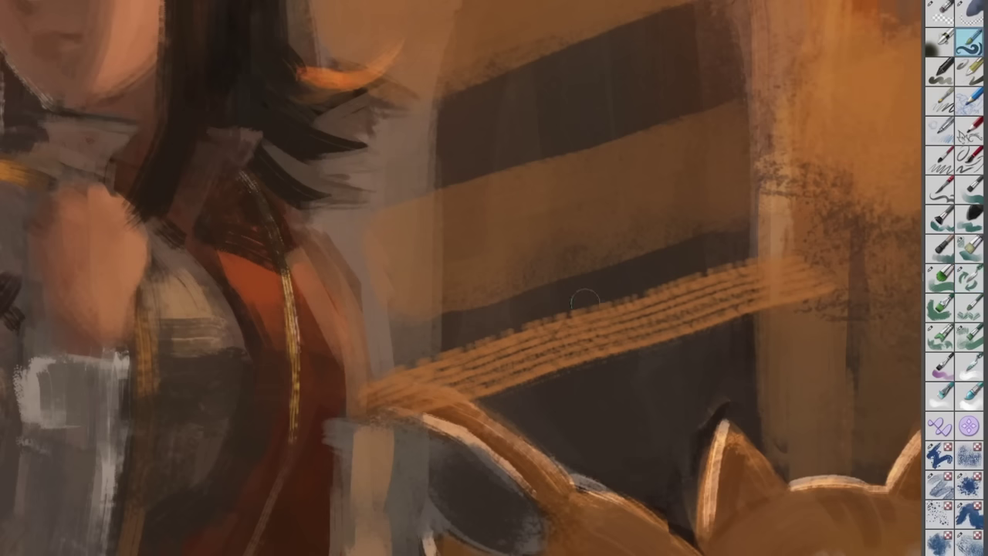
pyautogui.moveTo(587, 264); pyautogui.dragTo(547, 340)
pyautogui.moveTo(580, 390); pyautogui.dragTo(567, 354)
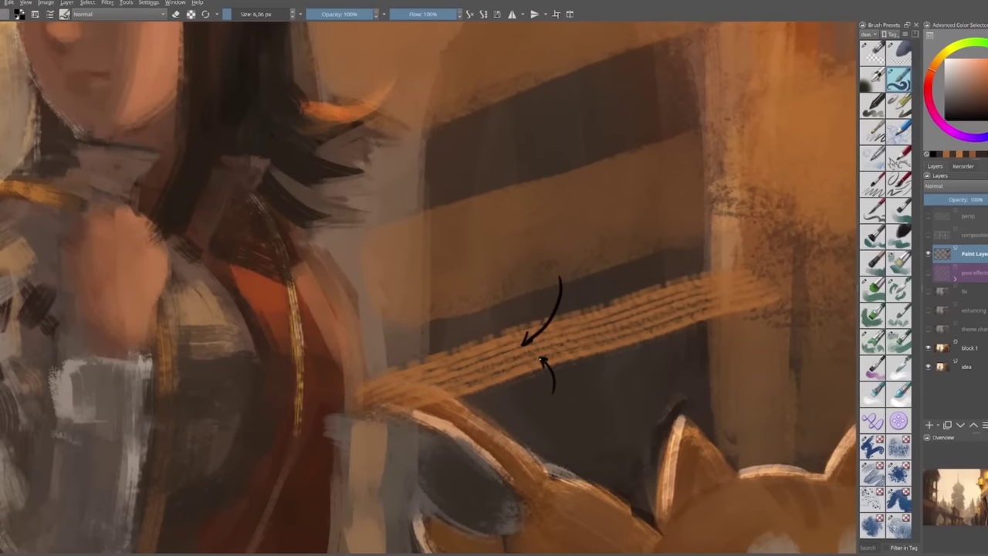
pyautogui.moveTo(635, 317); pyautogui.dragTo(640, 360)
pyautogui.scroll(-3, 617, 361)
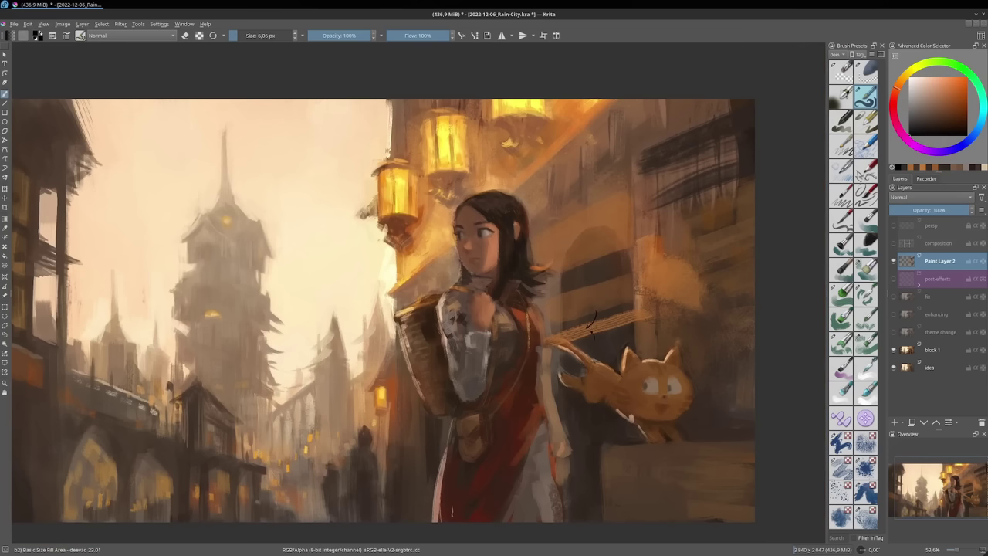
# Paint a sampled-orange oval patch just above the cat's ears with the Hard Edge Textured Block brush at 118 px.
pyautogui.click(844, 319)
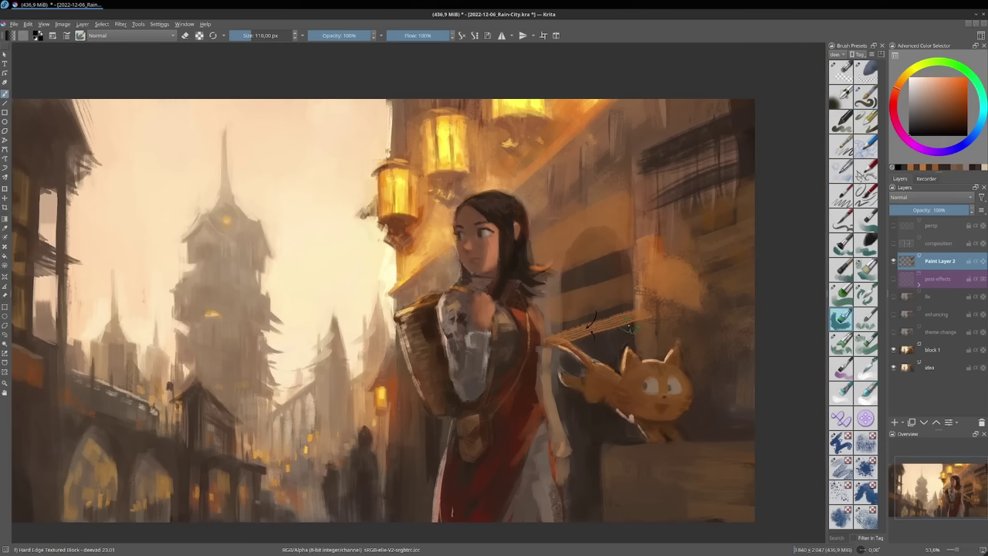
pyautogui.keyDown('ctrl'); pyautogui.click(652, 249); pyautogui.keyUp('ctrl')
pyautogui.moveTo(601, 344); pyautogui.dragTo(672, 317)
pyautogui.moveTo(617, 360); pyautogui.dragTo(694, 328)
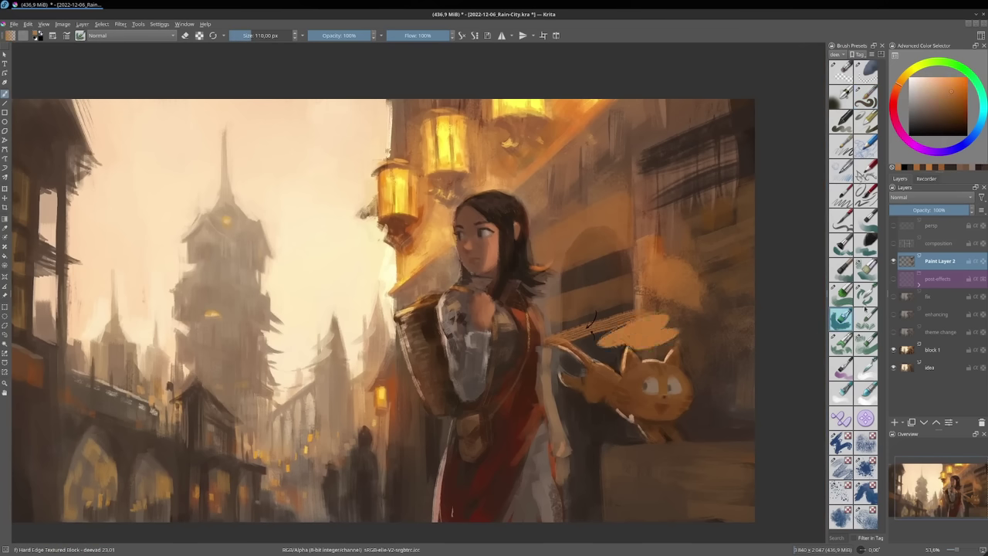
# Paint two squarish yellow patches above the cat with the Charcoal Rock Soft brush at about 151 and 98 px, sampling the lantern's yellow.
pyautogui.click(868, 246)
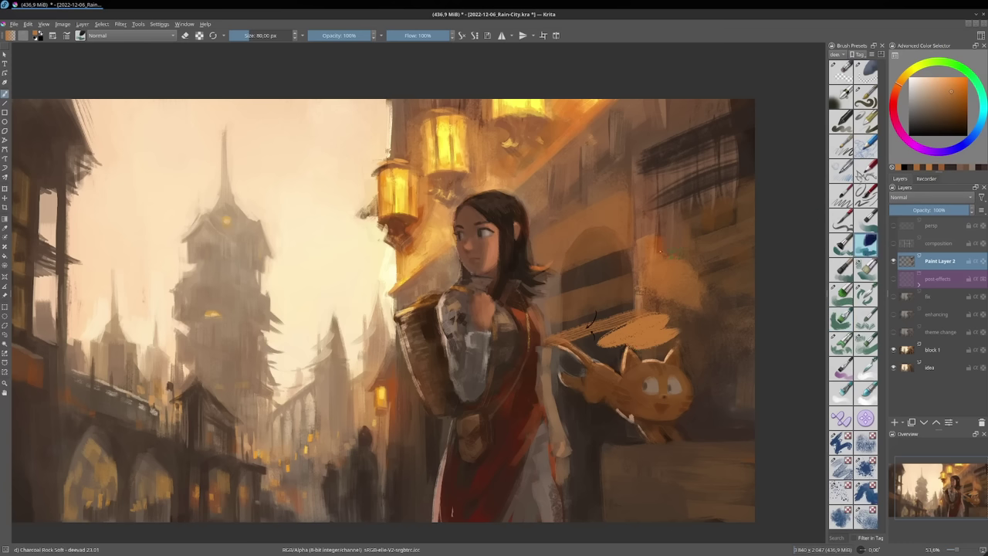
pyautogui.moveTo(574, 241); pyautogui.dragTo(609, 241)
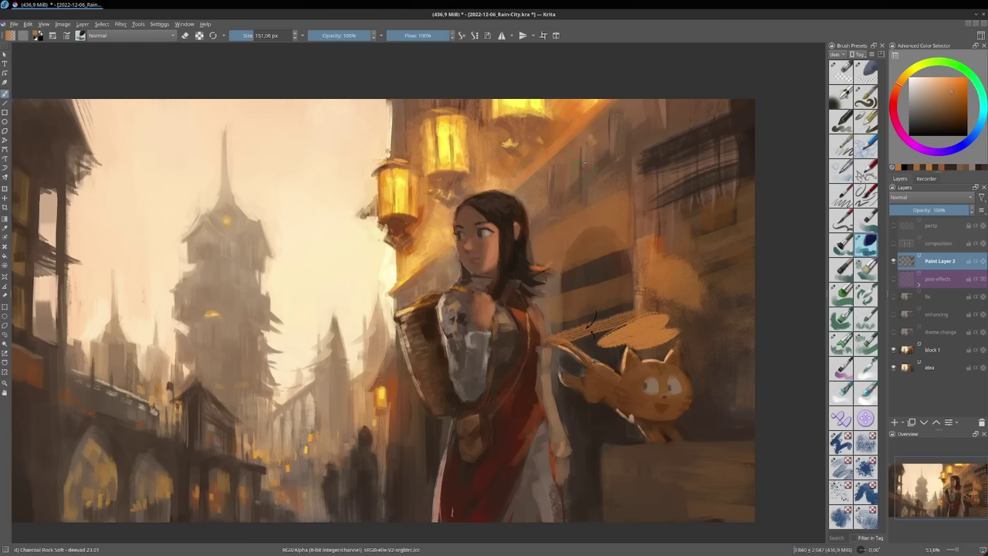
pyautogui.keyDown('ctrl'); pyautogui.click(540, 114); pyautogui.keyUp('ctrl')
pyautogui.moveTo(593, 166)
pyautogui.mouseDown()
pyautogui.moveTo(594, 235)
pyautogui.moveTo(632, 232)
pyautogui.moveTo(611, 226)
pyautogui.moveTo(614, 164)
pyautogui.moveTo(639, 183)
pyautogui.moveTo(642, 238)
pyautogui.mouseUp()
pyautogui.press('[')
pyautogui.moveTo(617, 270)
pyautogui.mouseDown()
pyautogui.moveTo(614, 305)
pyautogui.moveTo(637, 256)
pyautogui.moveTo(652, 307)
pyautogui.moveTo(651, 273)
pyautogui.mouseUp()
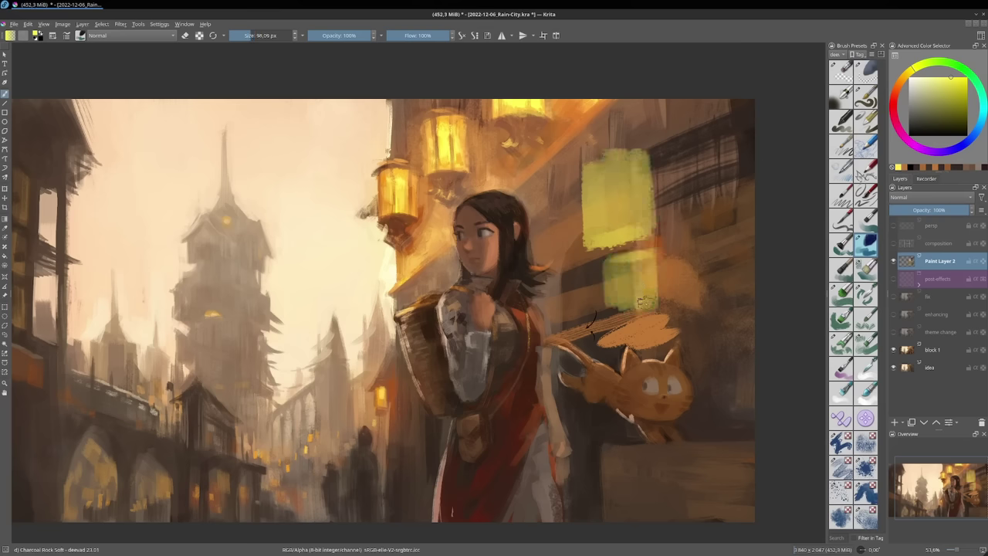
# Undo the yellow patches and the brush strokes made before them on the wall.
pyautogui.hotkey('ctrl', 'z')
pyautogui.hotkey('ctrl', 'z')
pyautogui.hotkey('ctrl', 'z')
pyautogui.hotkey('ctrl', 'z')
pyautogui.hotkey('ctrl', 'z')
pyautogui.hotkey('ctrl', 'z')
pyautogui.hotkey('ctrl', 'z')
pyautogui.hotkey('ctrl', 'z')
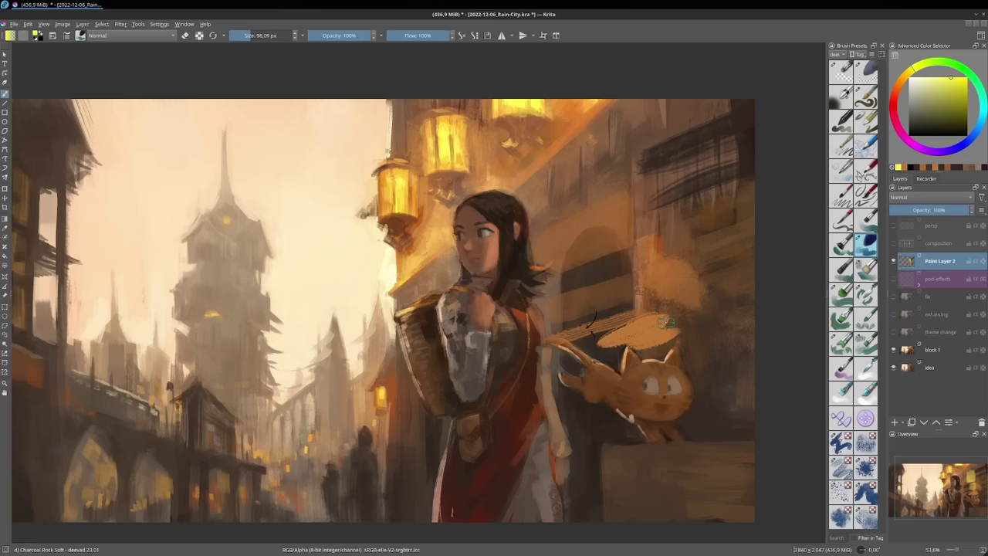
pyautogui.hotkey('ctrl', 'z')
pyautogui.hotkey('ctrl', 'z')
pyautogui.hotkey('ctrl', 'z')
pyautogui.hotkey('ctrl', 'z')
pyautogui.hotkey('ctrl', 'z')
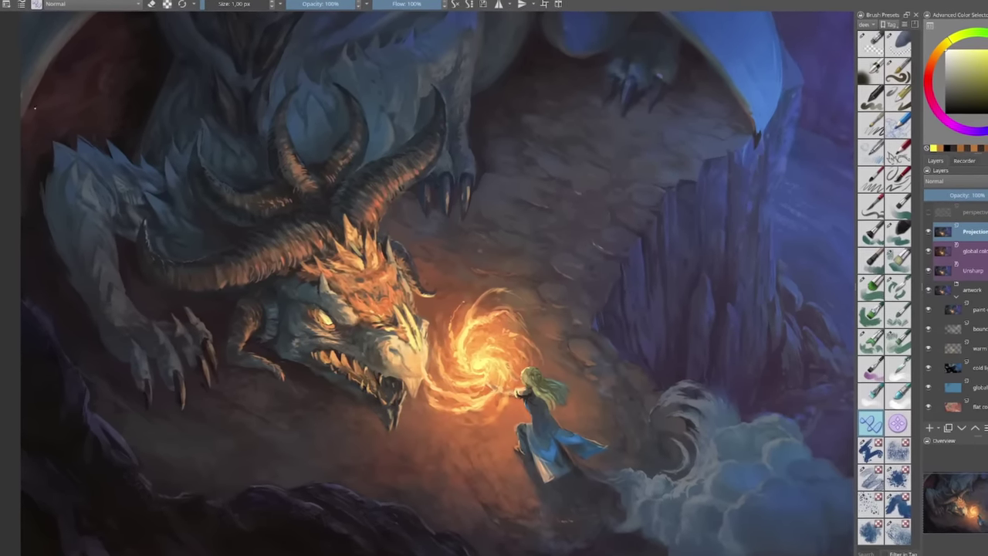
# Draw two rounded, white-filled speech bubbles with tails pointing to the woman facing the dragon.
pyautogui.moveTo(570, 296)
pyautogui.mouseDown()
pyautogui.moveTo(526, 320)
pyautogui.moveTo(562, 341)
pyautogui.moveTo(630, 326)
pyautogui.moveTo(619, 297)
pyautogui.moveTo(579, 293)
pyautogui.mouseUp()
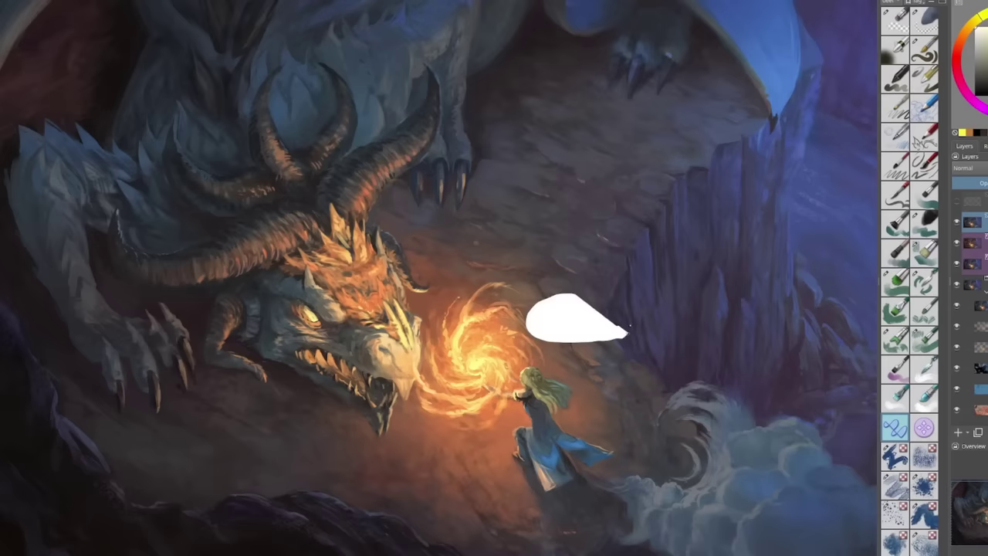
pyautogui.moveTo(580, 339)
pyautogui.mouseDown()
pyautogui.moveTo(566, 360)
pyautogui.moveTo(587, 339)
pyautogui.mouseUp()
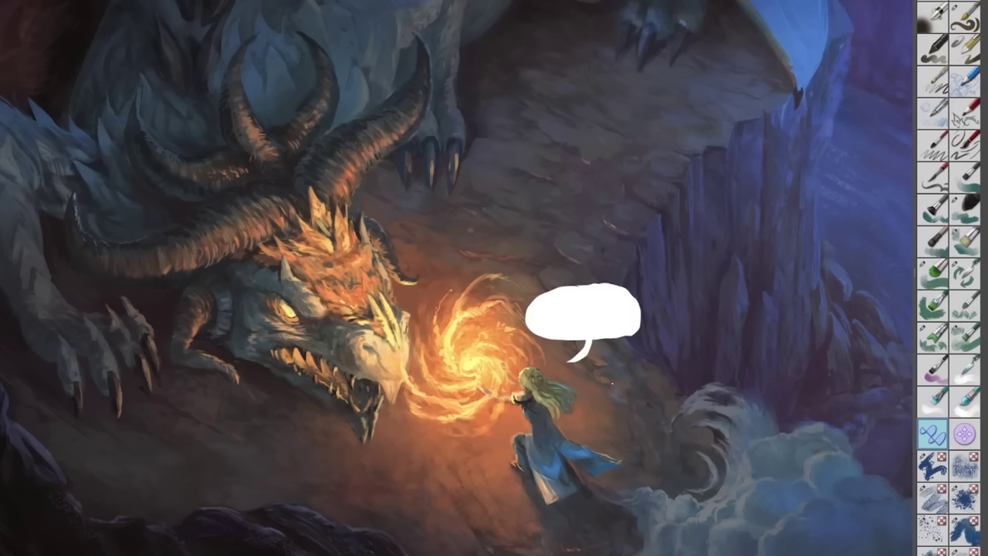
pyautogui.moveTo(589, 374)
pyautogui.mouseDown()
pyautogui.moveTo(643, 393)
pyautogui.moveTo(599, 392)
pyautogui.moveTo(577, 408)
pyautogui.moveTo(605, 395)
pyautogui.mouseUp()
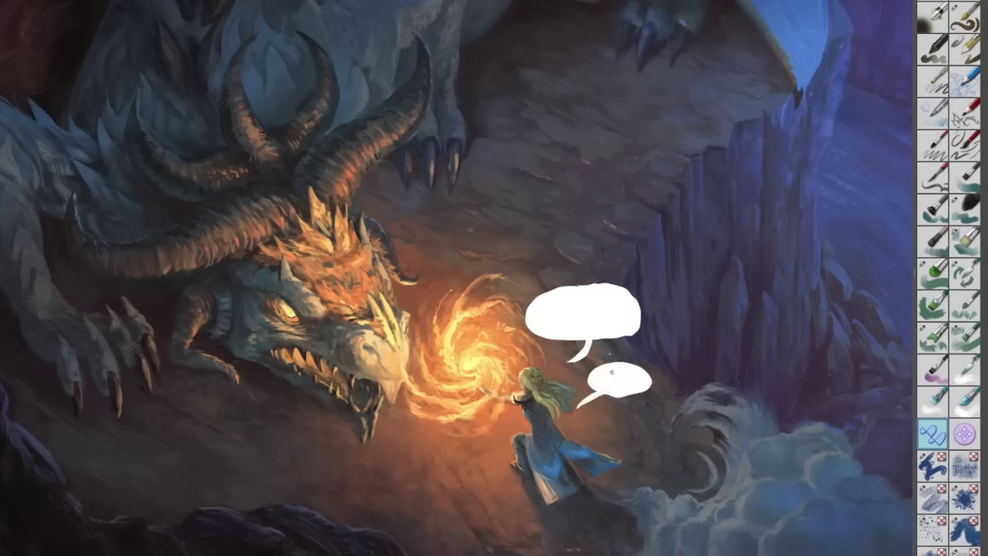
# Add a spiky white speech bubble with a long tail to the woman, and two white-filled rectangles over the cliff area.
pyautogui.moveTo(521, 236)
pyautogui.mouseDown()
pyautogui.moveTo(551, 227)
pyautogui.moveTo(605, 245)
pyautogui.moveTo(572, 265)
pyautogui.moveTo(505, 277)
pyautogui.moveTo(494, 259)
pyautogui.moveTo(516, 236)
pyautogui.mouseUp()
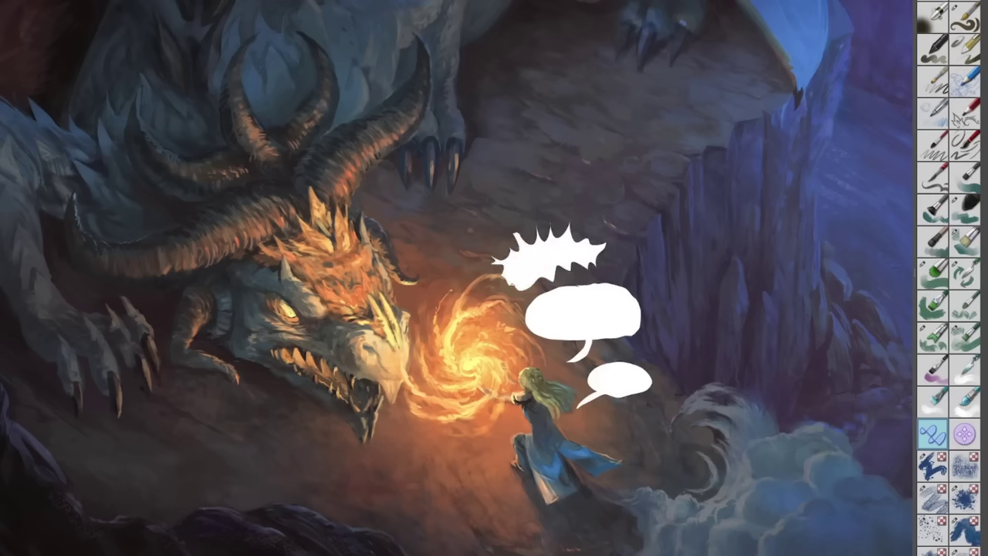
pyautogui.moveTo(522, 284); pyautogui.dragTo(516, 378)
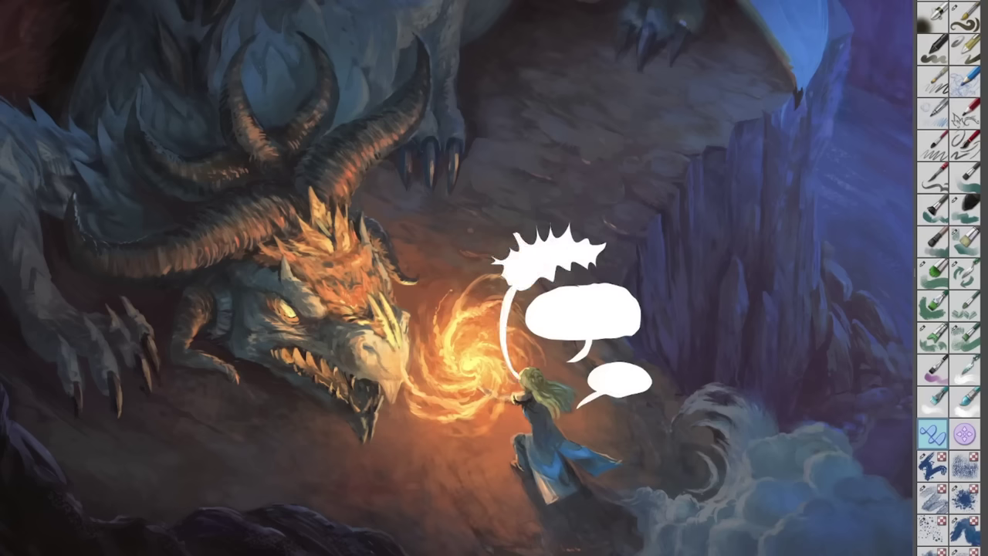
pyautogui.moveTo(638, 410)
pyautogui.mouseDown()
pyautogui.moveTo(665, 455)
pyautogui.moveTo(798, 453)
pyautogui.mouseUp()
pyautogui.moveTo(636, 143)
pyautogui.mouseDown()
pyautogui.moveTo(752, 366)
pyautogui.moveTo(782, 396)
pyautogui.mouseUp()
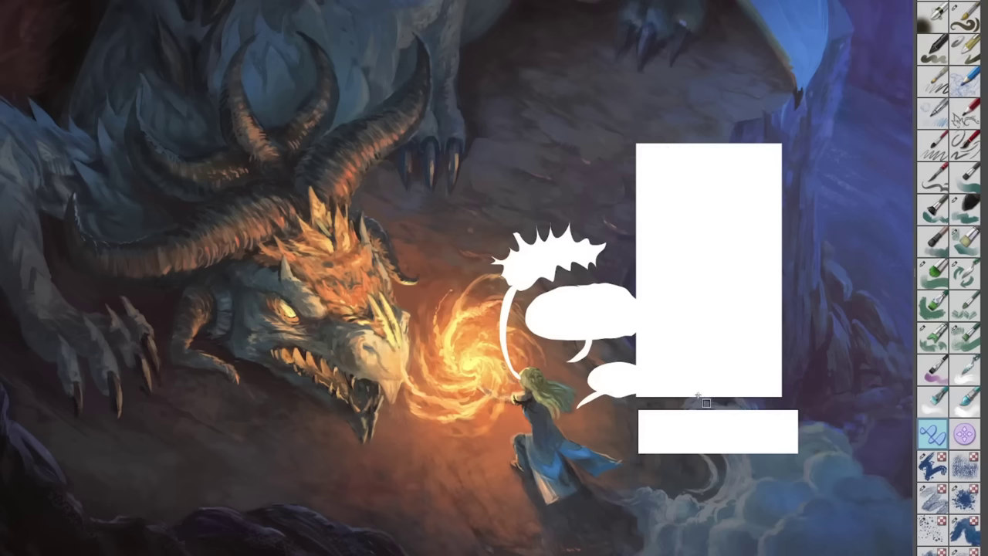
# Undo all the white speech bubbles and rectangles on the dragon painting.
pyautogui.hotkey('ctrl', 'z')
pyautogui.hotkey('ctrl', 'z')
pyautogui.hotkey('ctrl', 'z')
pyautogui.hotkey('ctrl', 'z')
pyautogui.hotkey('ctrl', 'z')
pyautogui.hotkey('ctrl', 'z')
pyautogui.hotkey('ctrl', 'z')
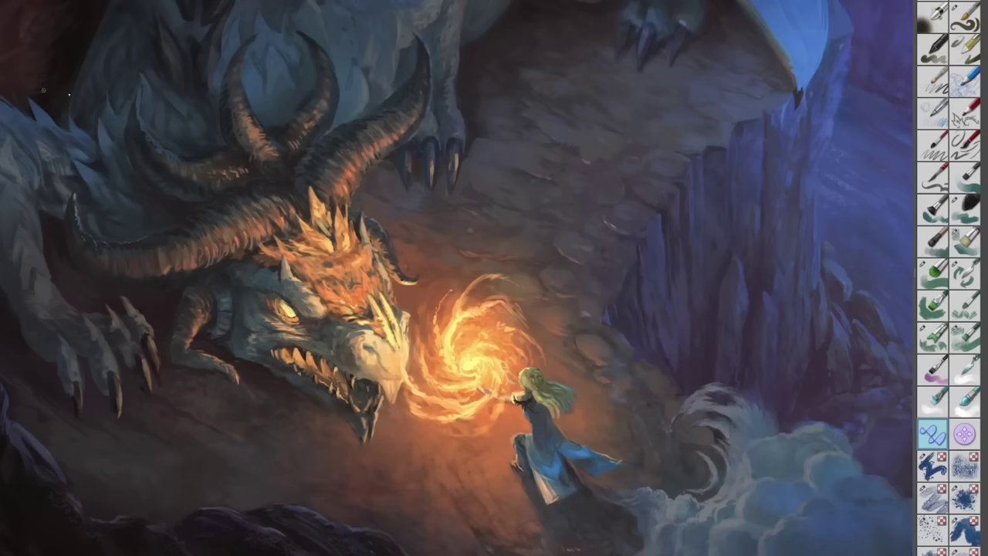
# Draw a thin, jagged black guide line beside the purple cliff, from its upper ledge down to the rocky ground.
pyautogui.click(964, 437)
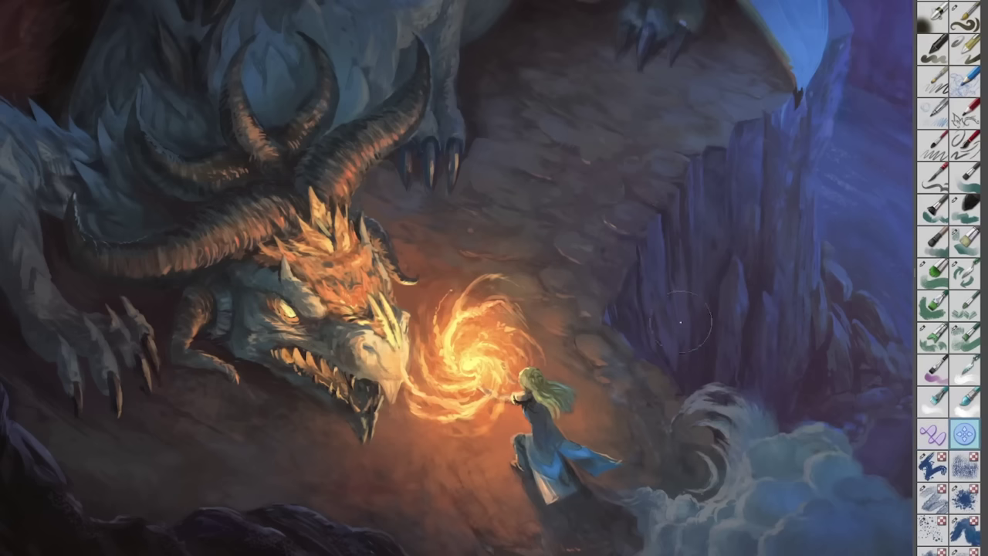
pyautogui.moveTo(644, 353); pyautogui.dragTo(651, 342)
pyautogui.scroll(3, 637, 328)
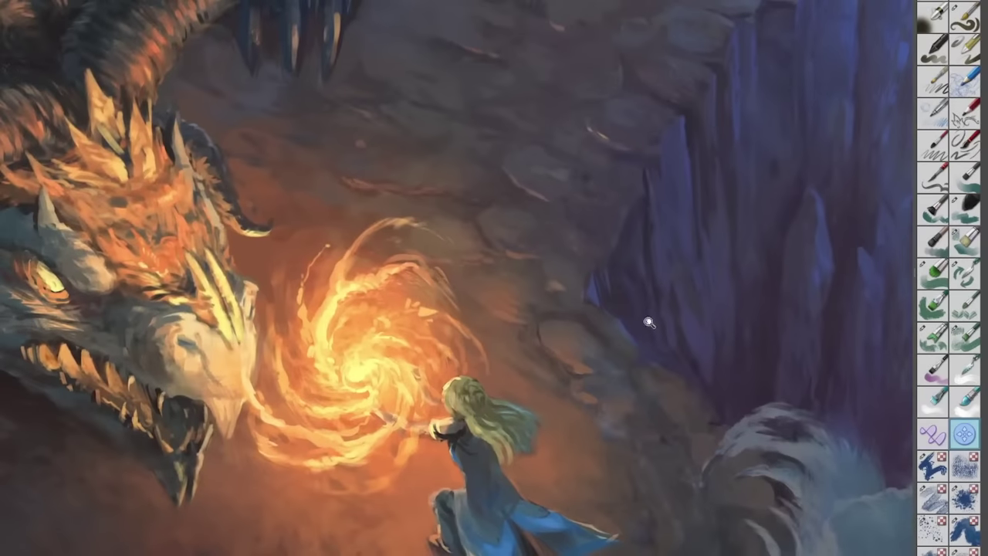
pyautogui.moveTo(641, 246); pyautogui.dragTo(611, 281)
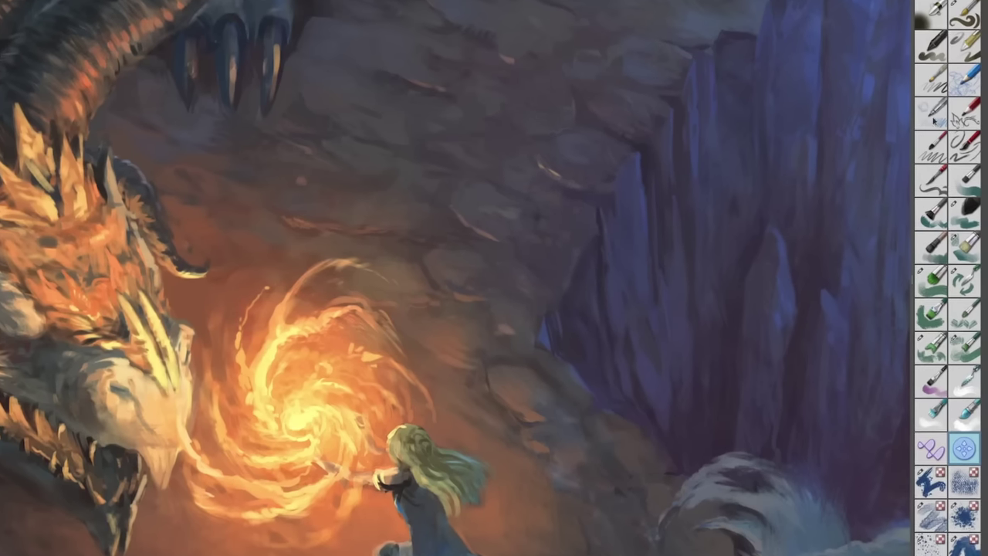
pyautogui.click(935, 115)
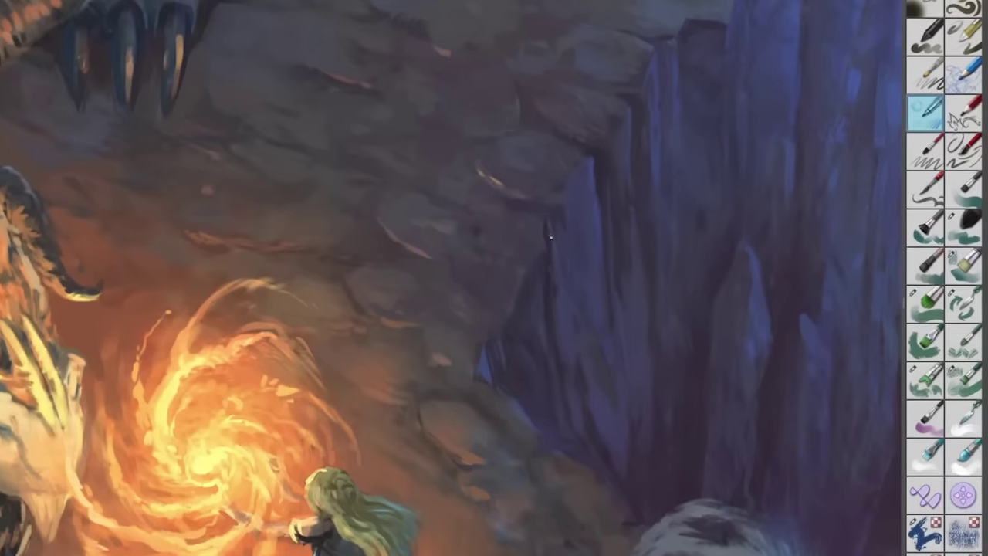
pyautogui.moveTo(546, 186); pyautogui.dragTo(543, 245)
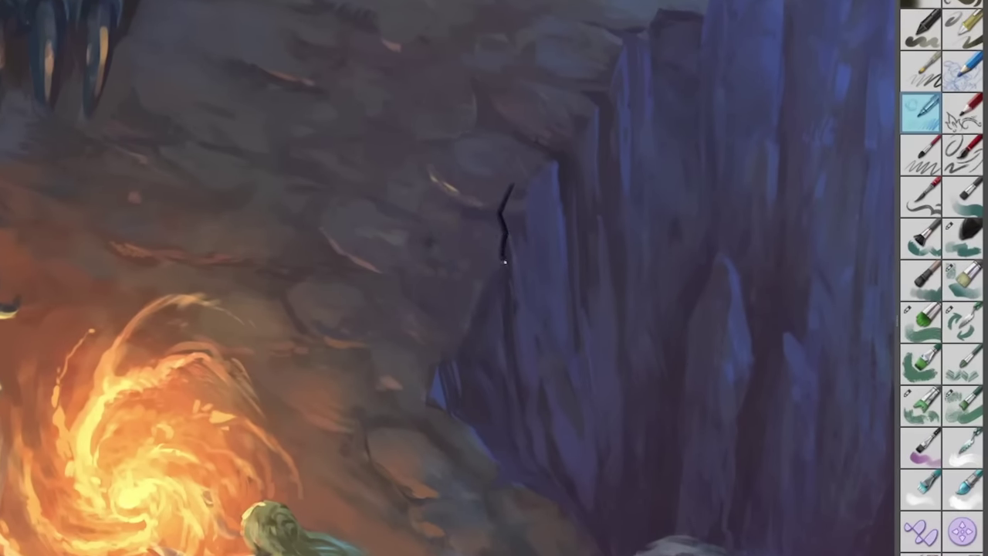
pyautogui.moveTo(483, 286); pyautogui.dragTo(421, 405)
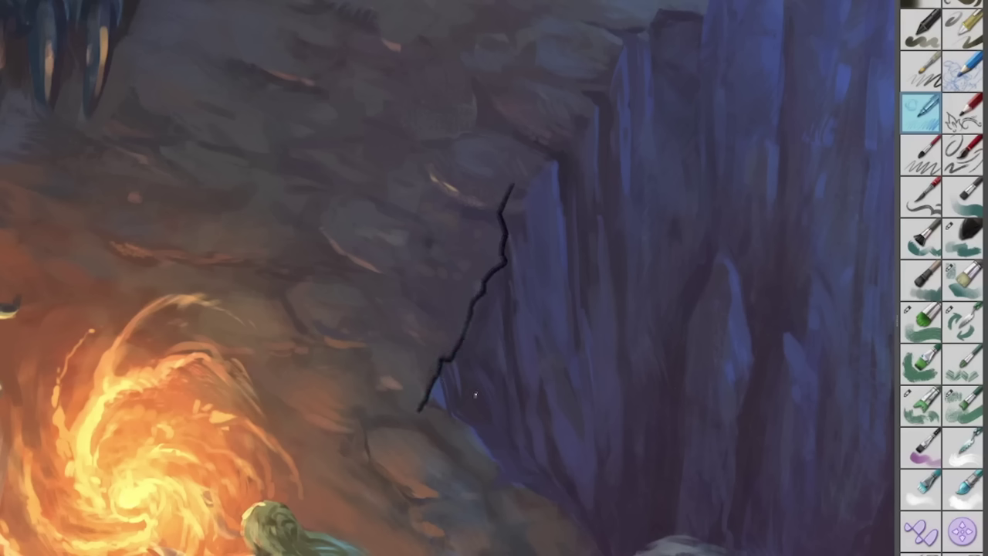
pyautogui.moveTo(514, 185); pyautogui.dragTo(598, 80)
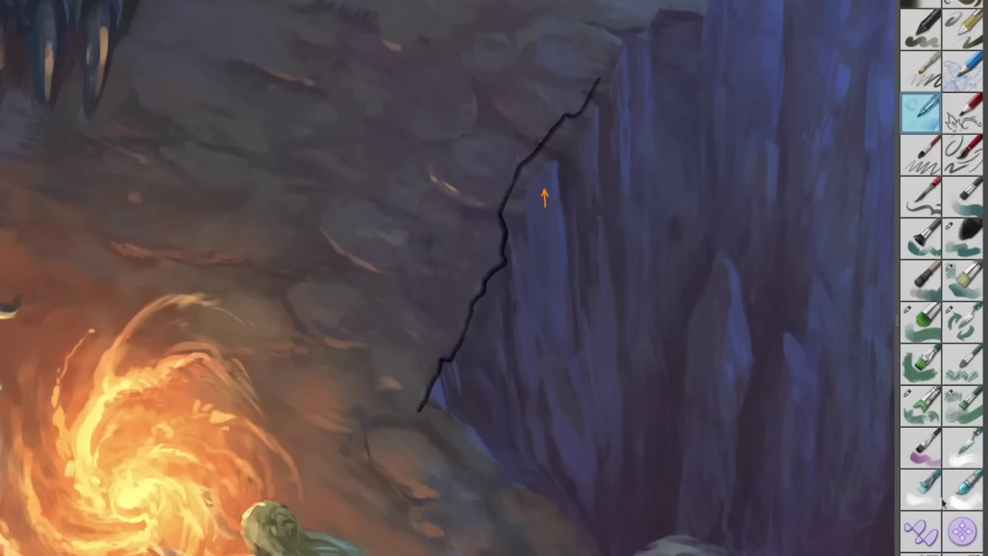
# Push the purple cliff's edge outward to the jagged black guide line with the Distort Move Update brush.
pyautogui.click(963, 533)
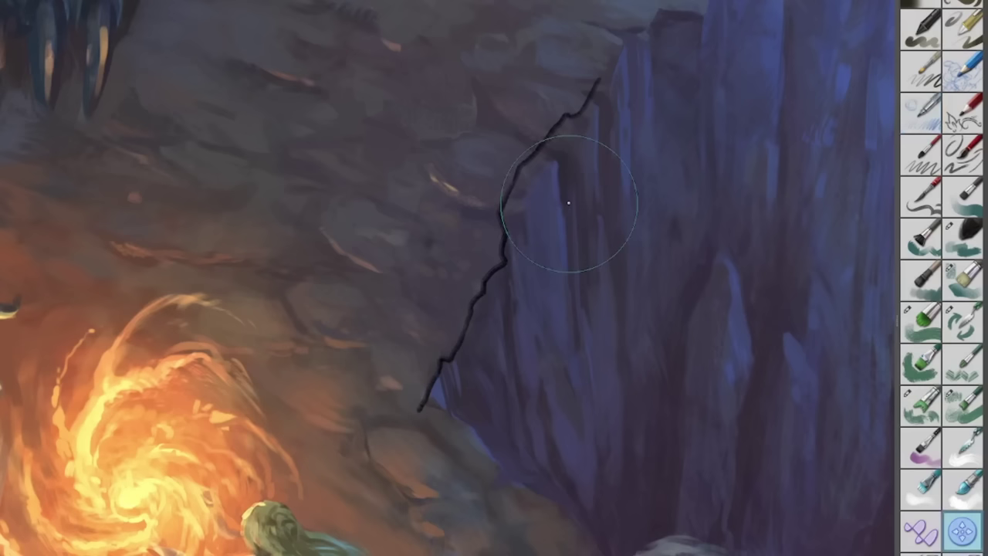
pyautogui.moveTo(538, 183); pyautogui.dragTo(525, 180)
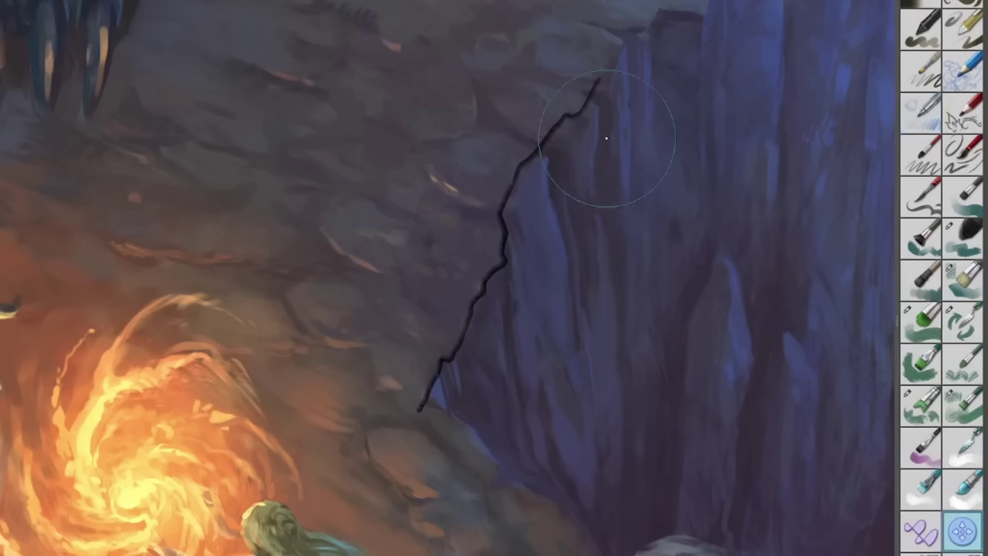
pyautogui.moveTo(607, 137); pyautogui.dragTo(579, 124)
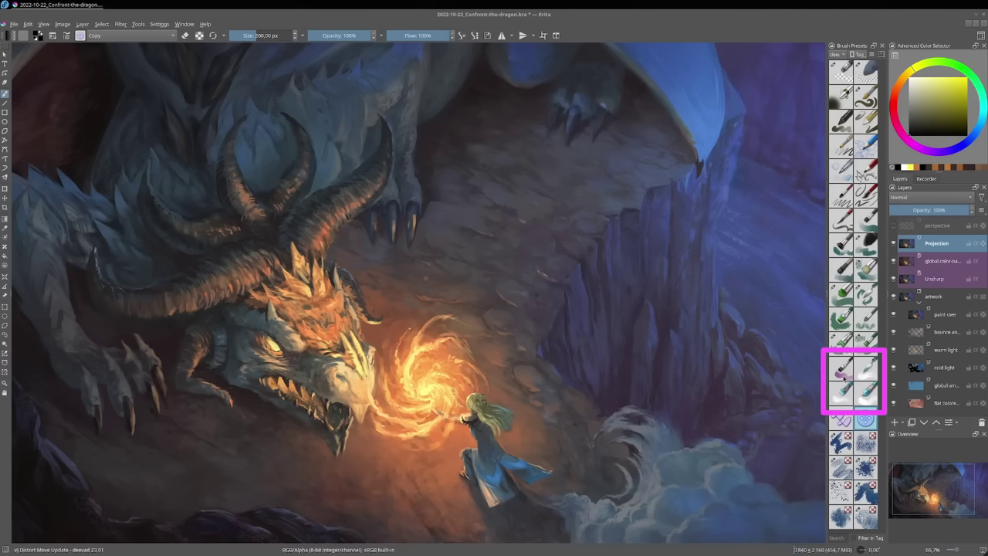
# Paint a small pale cream shape above the fire swirl with the Wet Modeling brush, using a colour sampled from the dragon's snout.
pyautogui.click(842, 369)
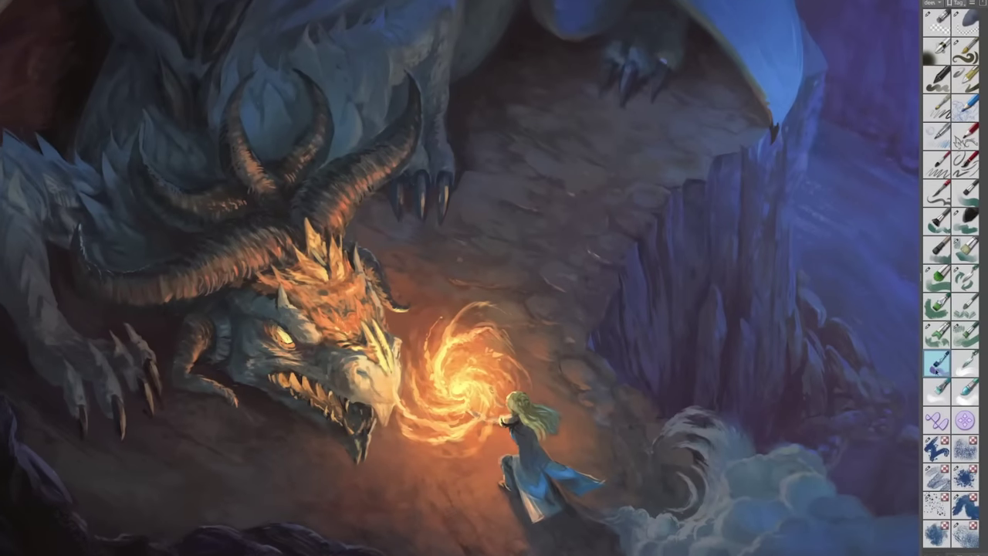
pyautogui.moveTo(562, 287)
pyautogui.mouseDown()
pyautogui.moveTo(572, 293)
pyautogui.moveTo(607, 236)
pyautogui.mouseUp()
pyautogui.scroll(3, 578, 290)
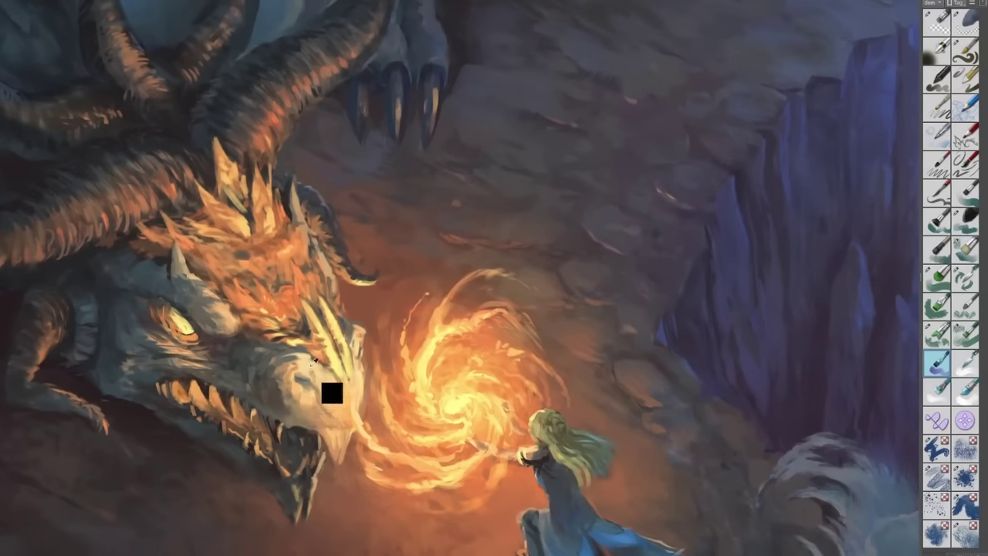
pyautogui.moveTo(400, 243)
pyautogui.mouseDown()
pyautogui.moveTo(420, 259)
pyautogui.moveTo(394, 209)
pyautogui.moveTo(419, 241)
pyautogui.mouseUp()
pyautogui.moveTo(397, 197)
pyautogui.mouseDown()
pyautogui.moveTo(426, 231)
pyautogui.moveTo(421, 248)
pyautogui.moveTo(394, 260)
pyautogui.moveTo(402, 280)
pyautogui.moveTo(390, 256)
pyautogui.moveTo(420, 242)
pyautogui.mouseUp()
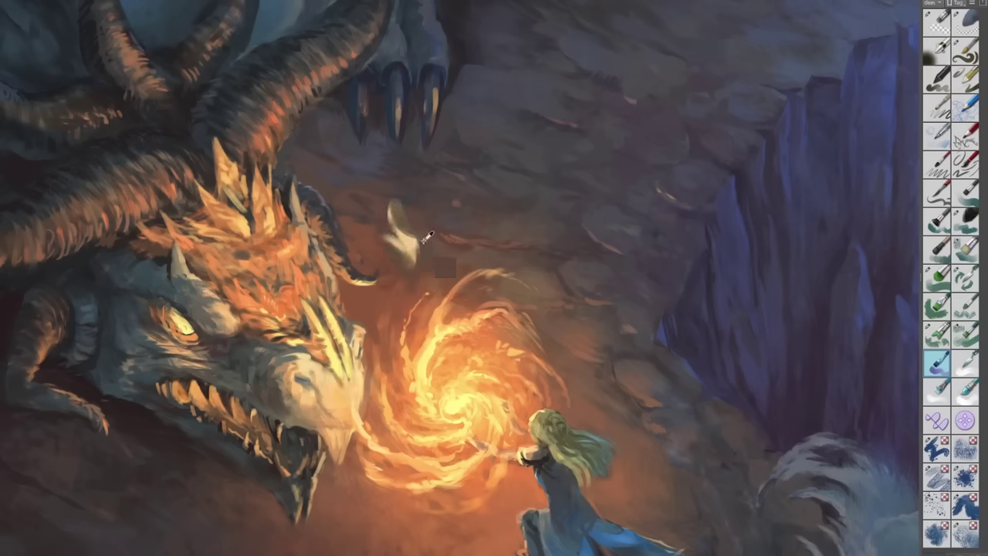
# Paint cliff-blue patches on the rocky ground beside the cliff and blend them in with a sampled rock colour.
pyautogui.moveTo(694, 169); pyautogui.dragTo(683, 230)
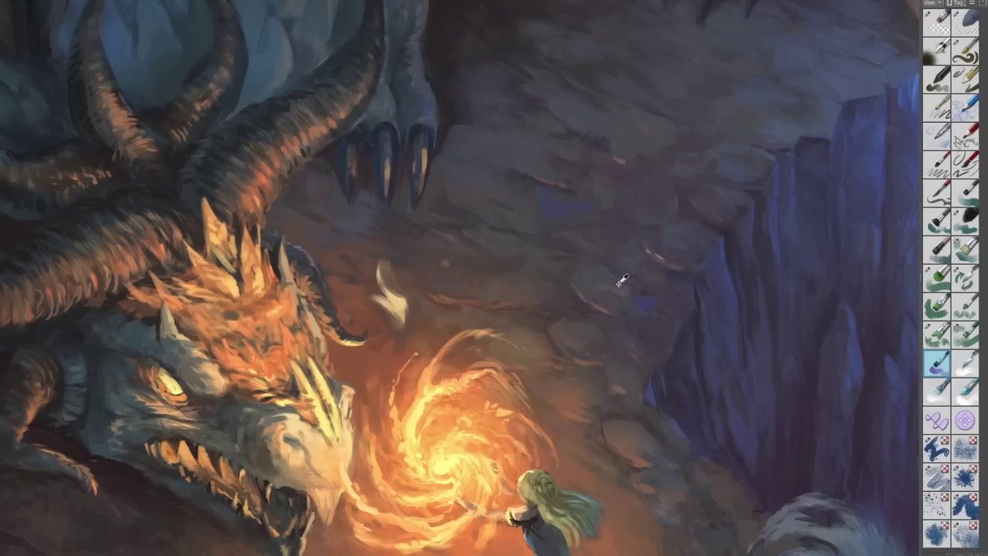
pyautogui.keyDown('ctrl'); pyautogui.click(620, 291); pyautogui.keyUp('ctrl')
pyautogui.moveTo(567, 229)
pyautogui.mouseDown()
pyautogui.moveTo(613, 217)
pyautogui.moveTo(626, 236)
pyautogui.mouseUp()
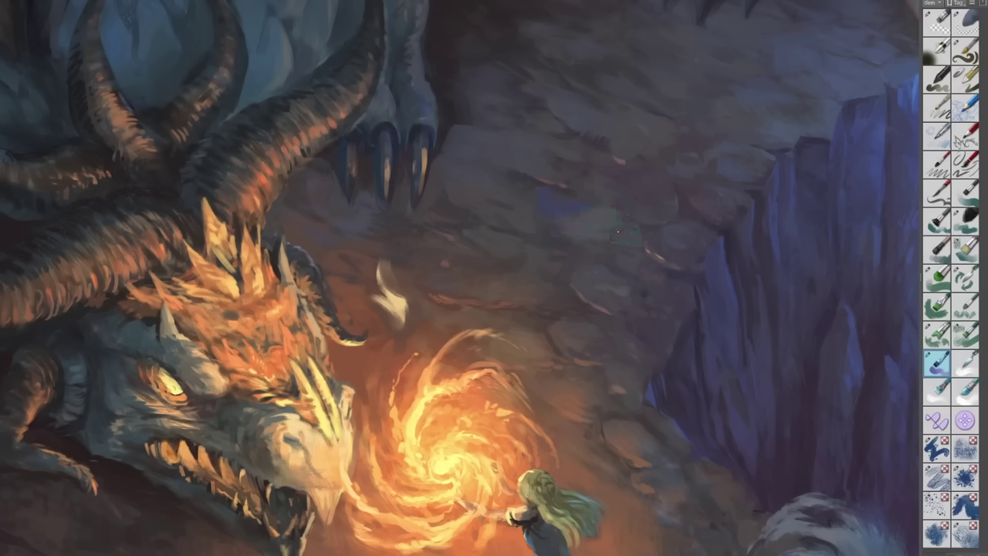
pyautogui.moveTo(553, 194); pyautogui.dragTo(570, 205)
pyautogui.moveTo(576, 172); pyautogui.dragTo(630, 177)
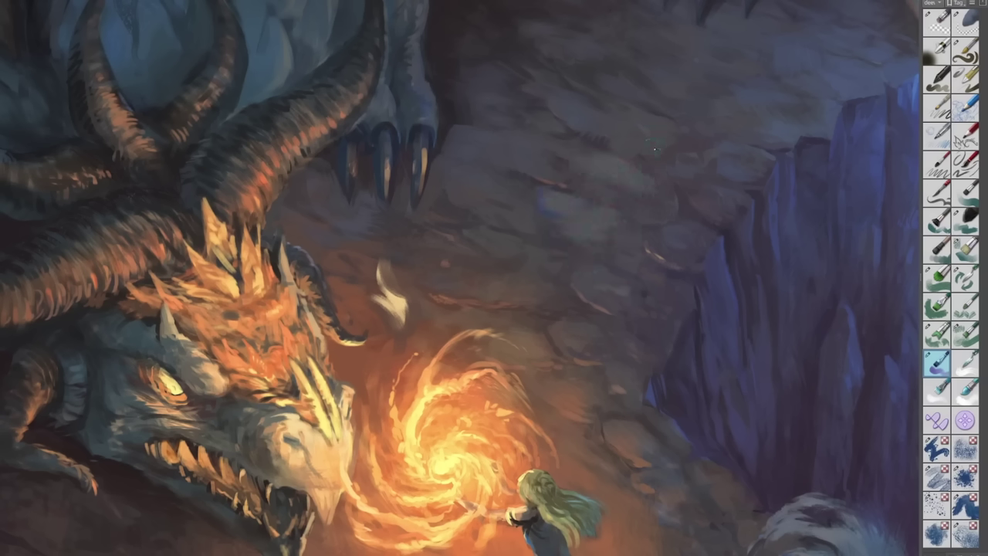
# Sample the grey rock colour and model more soft strokes across the ground between the dragon's claws and the cliff.
pyautogui.keyDown('ctrl'); pyautogui.click(653, 172); pyautogui.keyUp('ctrl')
pyautogui.moveTo(647, 156); pyautogui.dragTo(694, 165)
pyautogui.moveTo(594, 177); pyautogui.dragTo(641, 184)
pyautogui.moveTo(547, 196)
pyautogui.mouseDown()
pyautogui.moveTo(605, 202)
pyautogui.moveTo(551, 207)
pyautogui.moveTo(599, 225)
pyautogui.mouseUp()
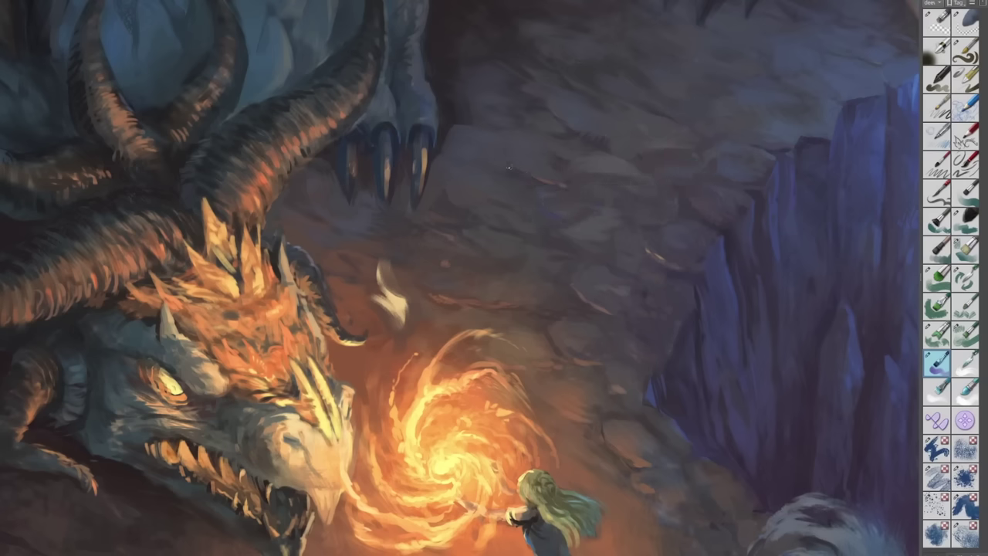
pyautogui.moveTo(374, 312); pyautogui.dragTo(420, 274)
pyautogui.moveTo(696, 321)
pyautogui.mouseDown()
pyautogui.moveTo(649, 283)
pyautogui.moveTo(648, 242)
pyautogui.mouseUp()
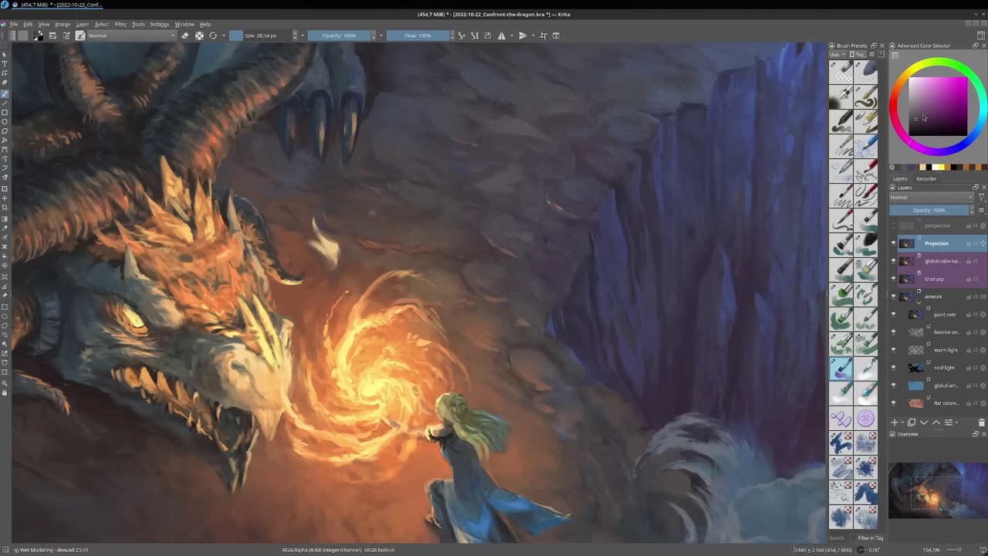
# Choose a brighter magenta and smear the cloud's upper edge into the dark purple cliff with a bristly blender at 70 px.
pyautogui.moveTo(921, 118); pyautogui.dragTo(949, 99)
pyautogui.click(866, 374)
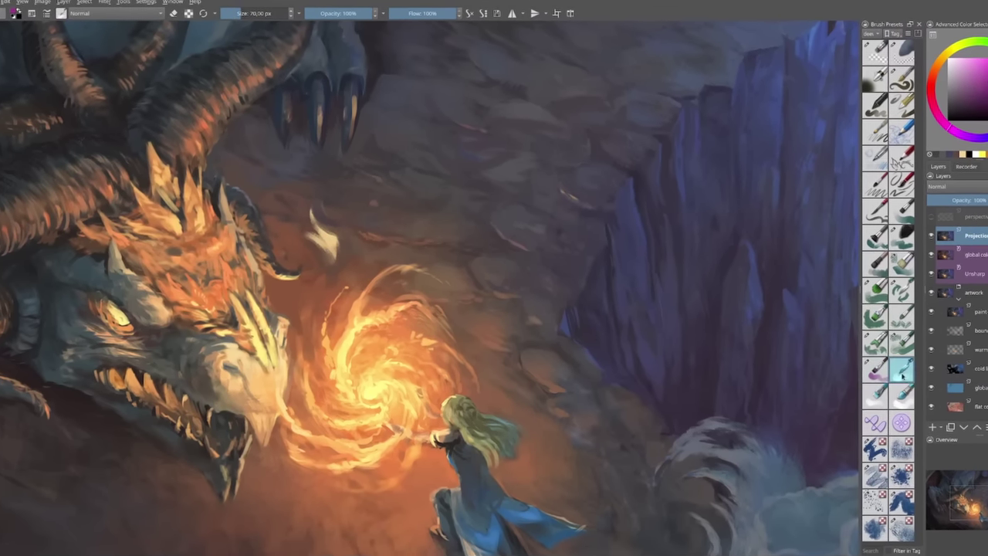
pyautogui.moveTo(825, 466); pyautogui.dragTo(667, 388)
pyautogui.scroll(3, 664, 389)
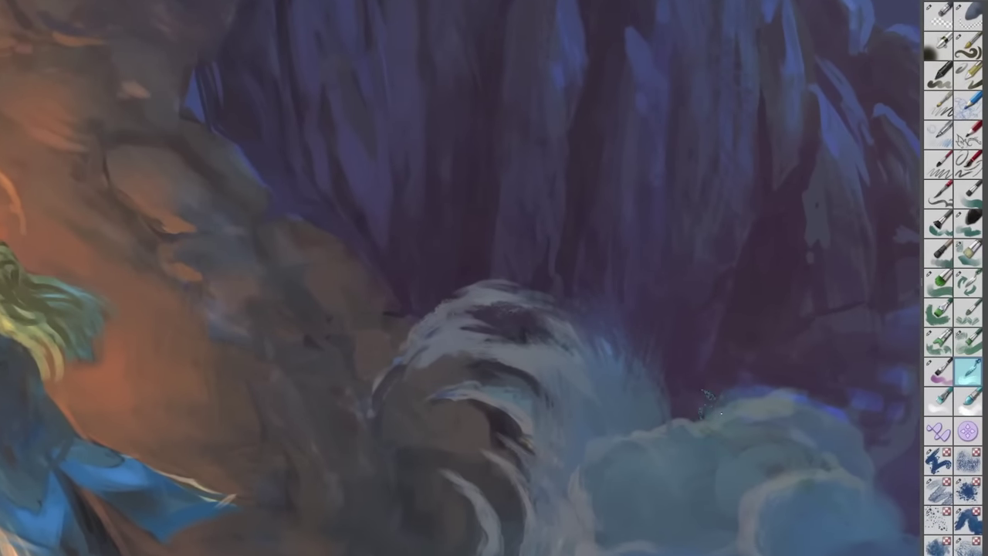
pyautogui.moveTo(685, 455)
pyautogui.mouseDown()
pyautogui.moveTo(752, 301)
pyautogui.moveTo(690, 433)
pyautogui.moveTo(704, 420)
pyautogui.moveTo(729, 426)
pyautogui.moveTo(762, 362)
pyautogui.moveTo(759, 396)
pyautogui.moveTo(823, 369)
pyautogui.moveTo(808, 410)
pyautogui.moveTo(835, 402)
pyautogui.moveTo(863, 415)
pyautogui.mouseUp()
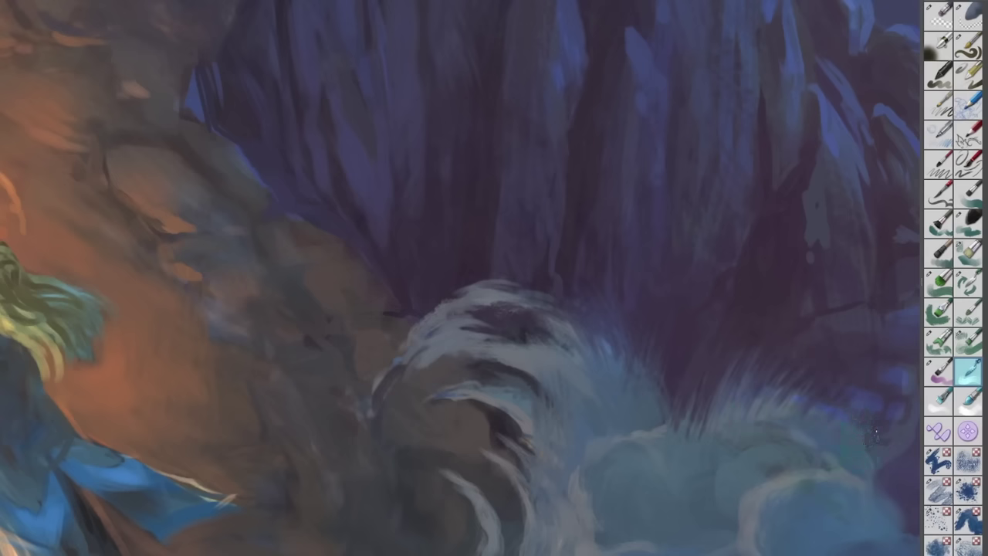
pyautogui.scroll(-1, 873, 423)
pyautogui.moveTo(849, 454); pyautogui.dragTo(667, 379)
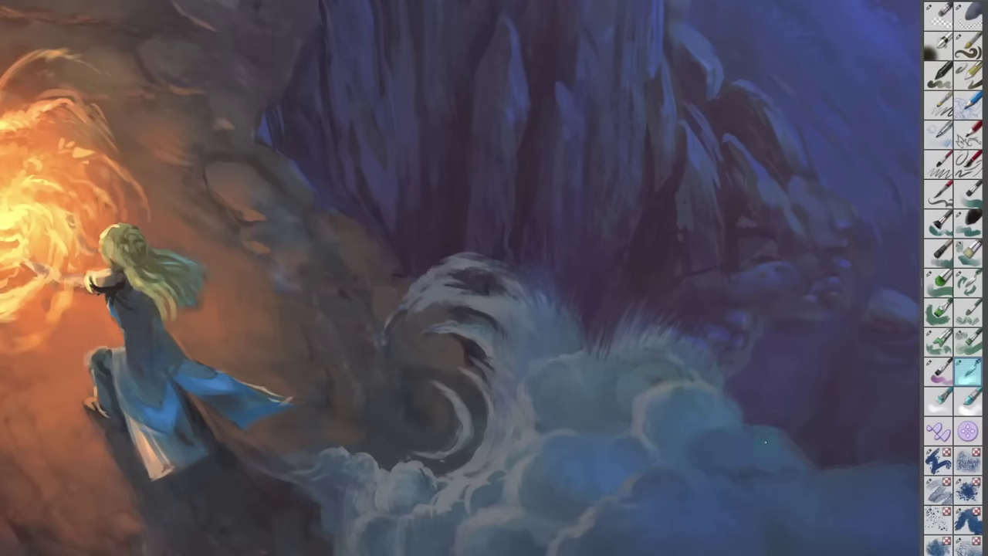
# Blend the teal tips of the woman's hair into the orange ground behind her with the bristly blender.
pyautogui.scroll(-1, 785, 432)
pyautogui.moveTo(367, 393); pyautogui.dragTo(607, 349)
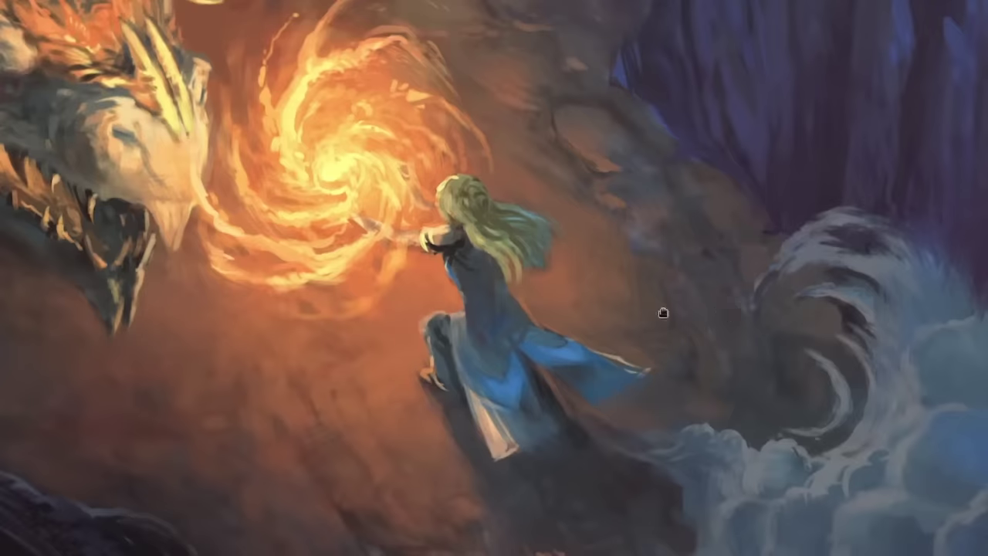
pyautogui.moveTo(663, 313)
pyautogui.mouseDown()
pyautogui.moveTo(772, 396)
pyautogui.moveTo(806, 464)
pyautogui.mouseUp()
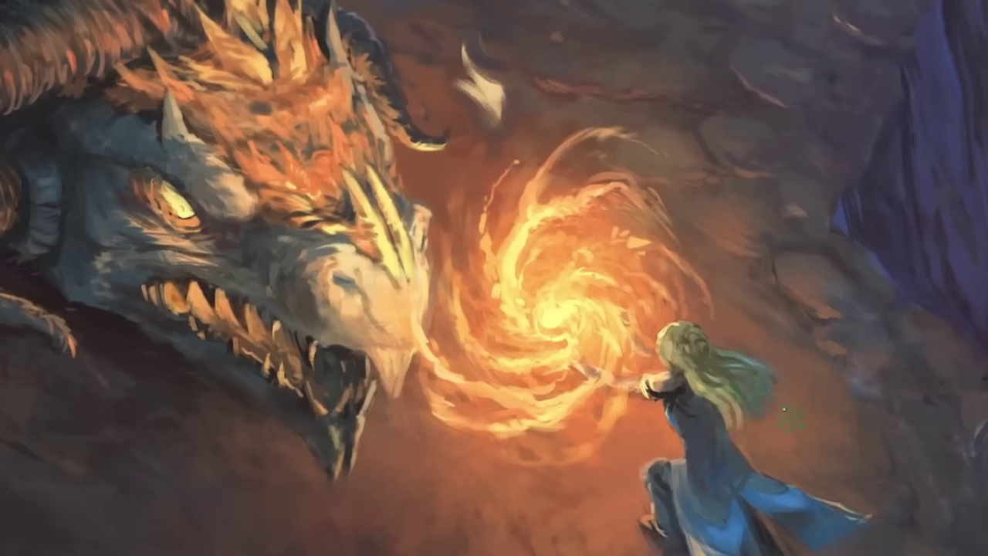
pyautogui.moveTo(786, 417); pyautogui.dragTo(739, 351)
pyautogui.moveTo(867, 416); pyautogui.dragTo(720, 347)
pyautogui.moveTo(793, 403); pyautogui.dragTo(770, 387)
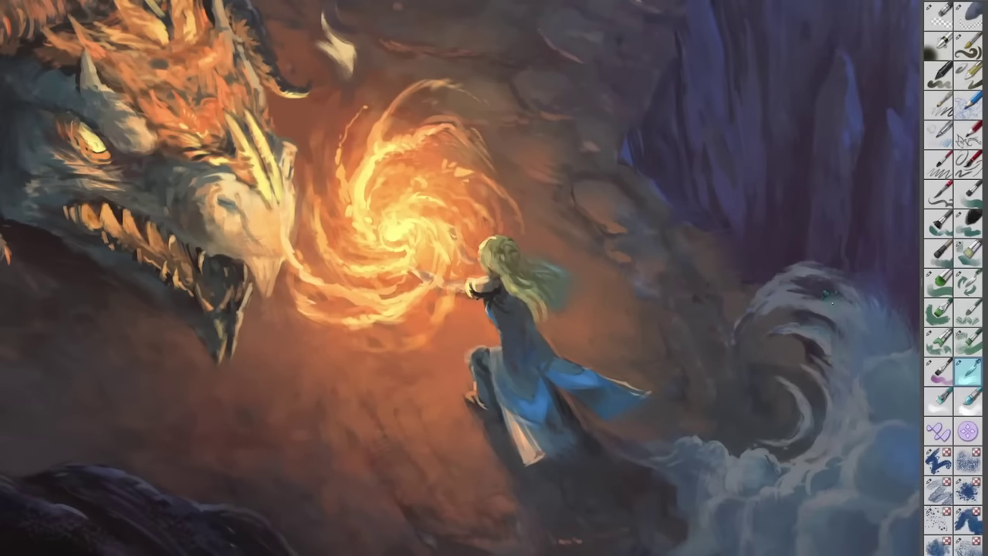
pyautogui.moveTo(826, 325)
pyautogui.mouseDown()
pyautogui.moveTo(689, 322)
pyautogui.moveTo(687, 352)
pyautogui.mouseUp()
# Blend the purple cliff's base into the brown rocky ground above the curling smoke with the next blender brush.
pyautogui.click(944, 406)
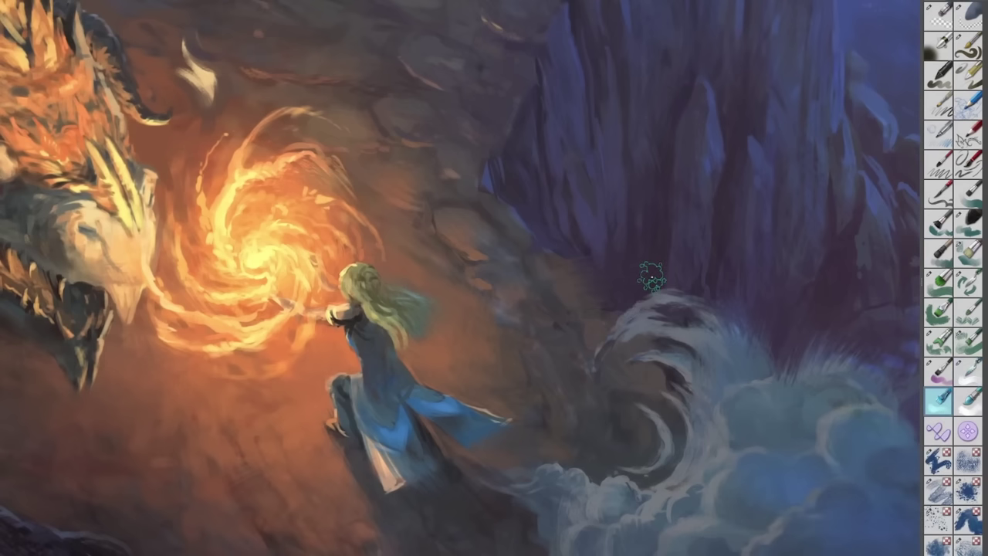
pyautogui.scroll(2, 532, 214)
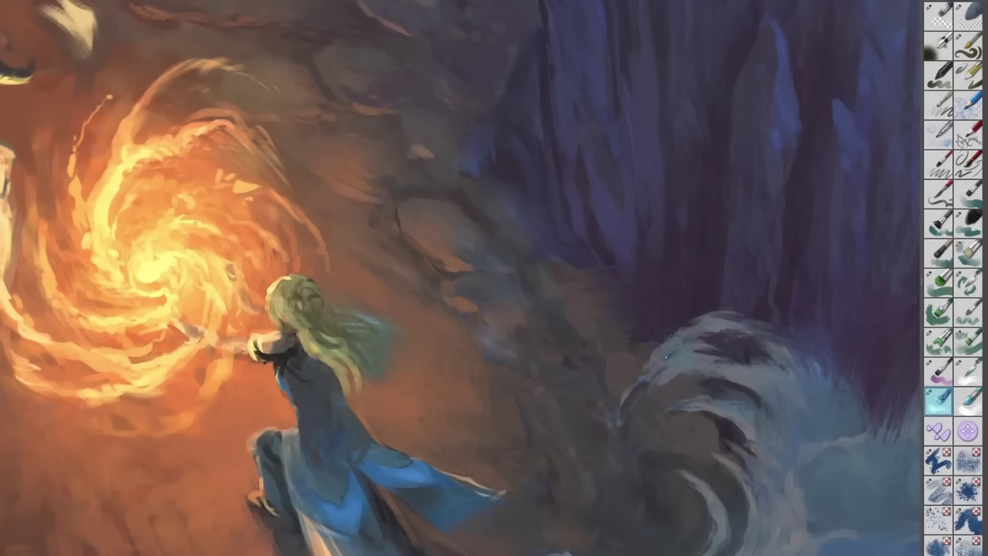
pyautogui.click(605, 298)
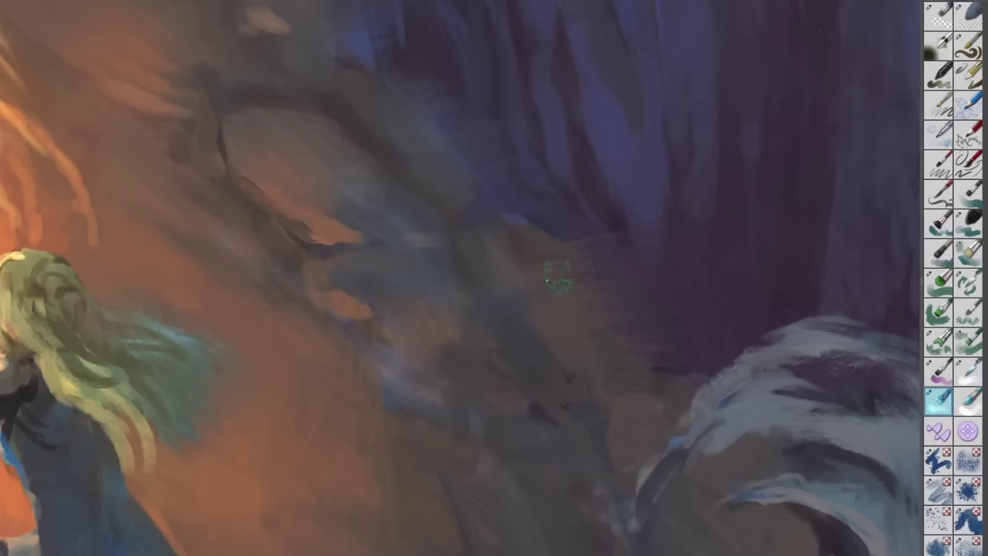
pyautogui.moveTo(598, 206); pyautogui.dragTo(573, 269)
pyautogui.moveTo(618, 247); pyautogui.dragTo(596, 256)
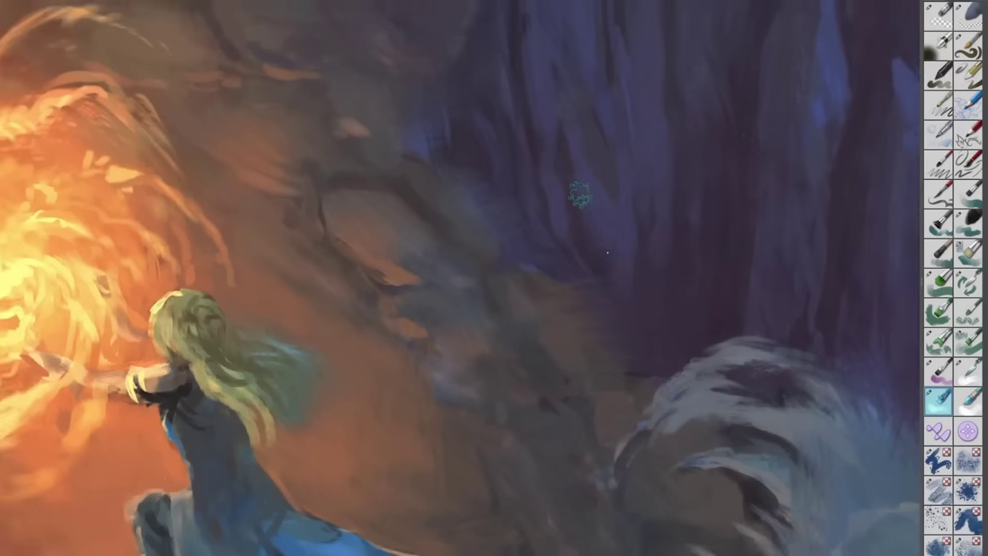
pyautogui.moveTo(804, 386); pyautogui.dragTo(805, 397)
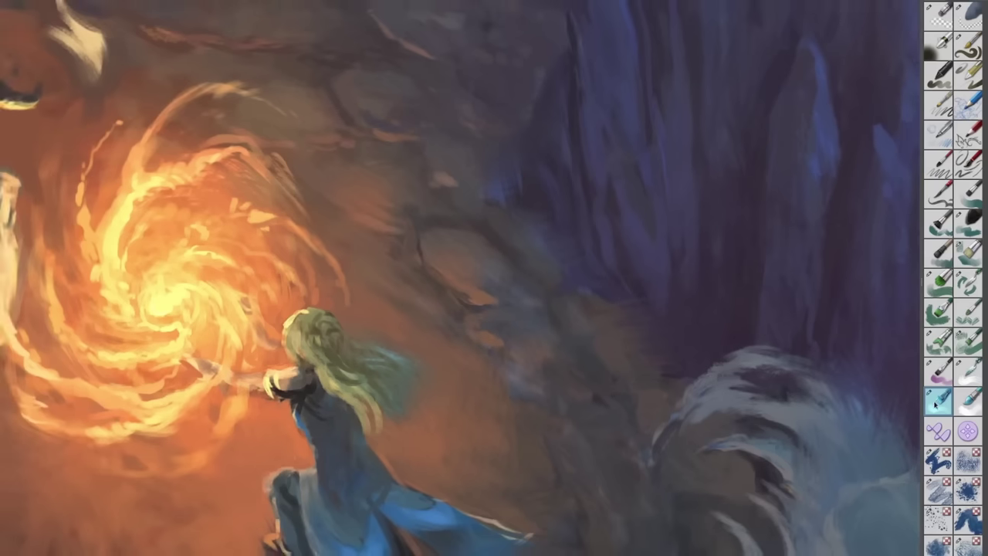
# Soften the upper edge of the curling smoke into the dark cliff with the Blender Wet Area brush.
pyautogui.click(968, 400)
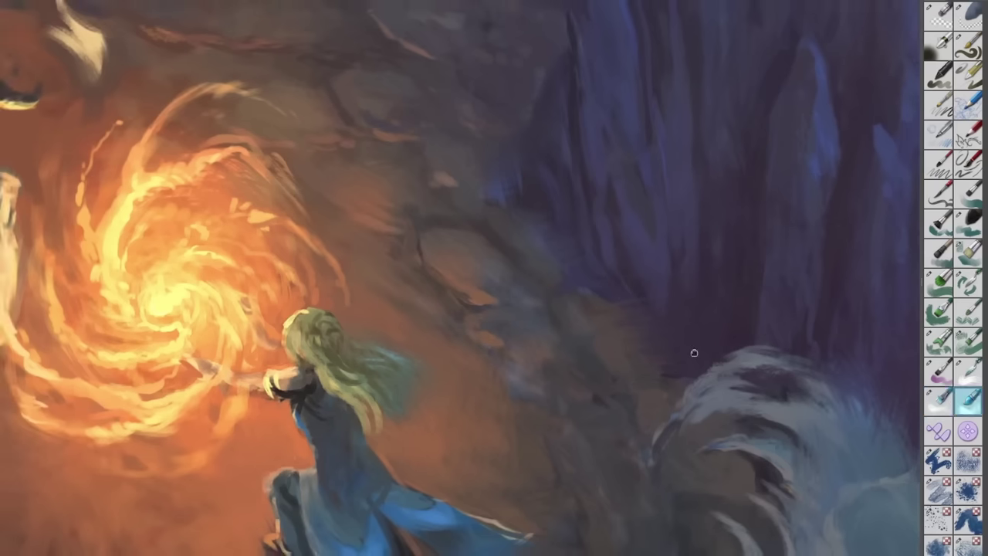
pyautogui.moveTo(692, 352); pyautogui.dragTo(622, 299)
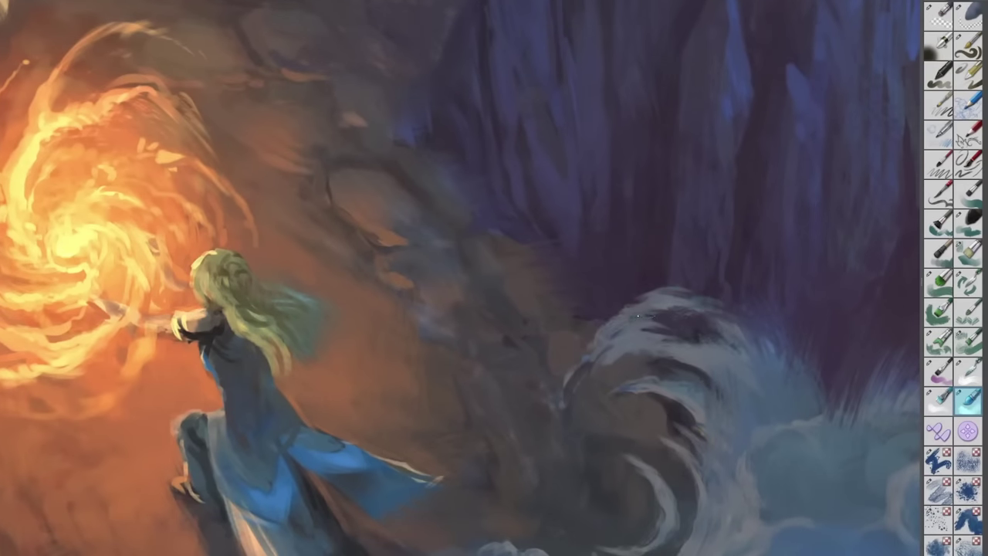
pyautogui.moveTo(668, 296)
pyautogui.mouseDown()
pyautogui.moveTo(595, 349)
pyautogui.moveTo(663, 294)
pyautogui.moveTo(690, 291)
pyautogui.moveTo(696, 301)
pyautogui.moveTo(698, 288)
pyautogui.moveTo(737, 309)
pyautogui.moveTo(689, 297)
pyautogui.moveTo(616, 319)
pyautogui.moveTo(593, 335)
pyautogui.mouseUp()
pyautogui.moveTo(623, 295); pyautogui.dragTo(592, 318)
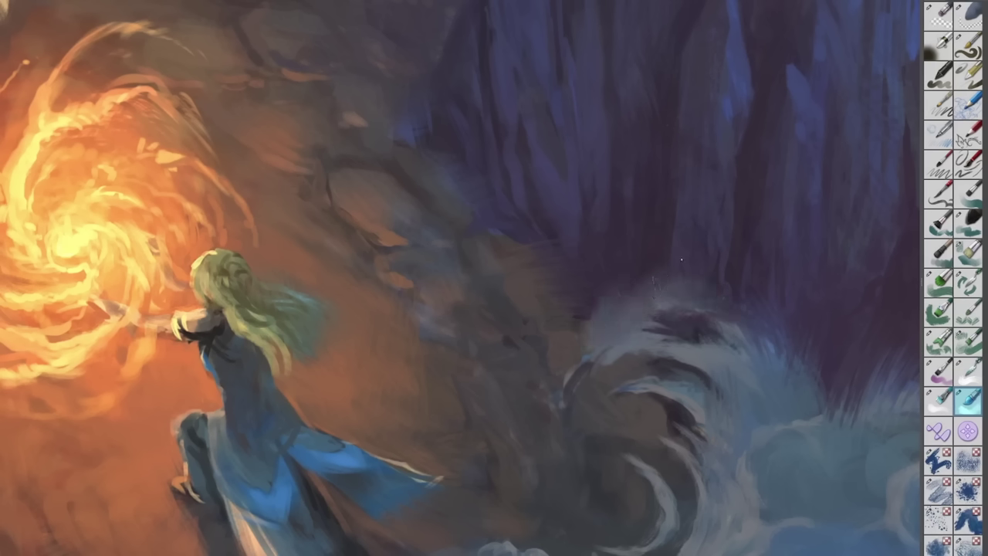
pyautogui.moveTo(728, 284); pyautogui.dragTo(676, 301)
pyautogui.hotkey('ctrl', 'z')
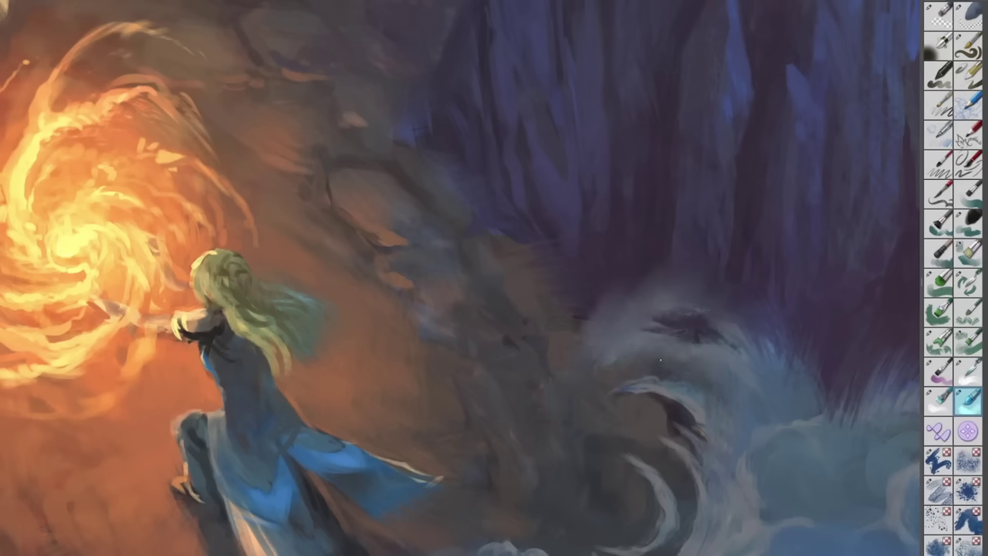
# Blur the inner curls of the smoke into a soft haze with the Blender Wet Area brush.
pyautogui.scroll(3, 701, 297)
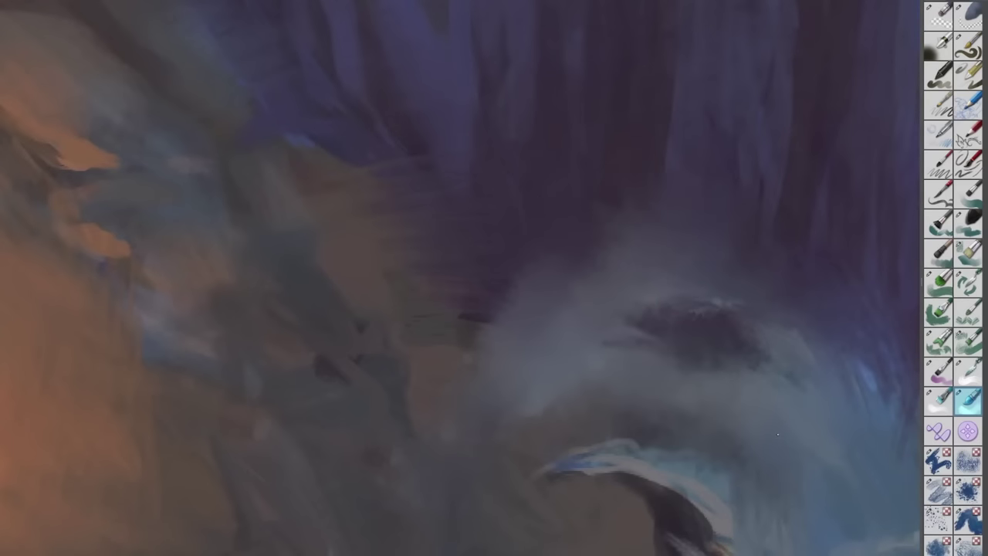
pyautogui.moveTo(701, 495)
pyautogui.mouseDown()
pyautogui.moveTo(708, 352)
pyautogui.moveTo(637, 336)
pyautogui.moveTo(533, 340)
pyautogui.mouseUp()
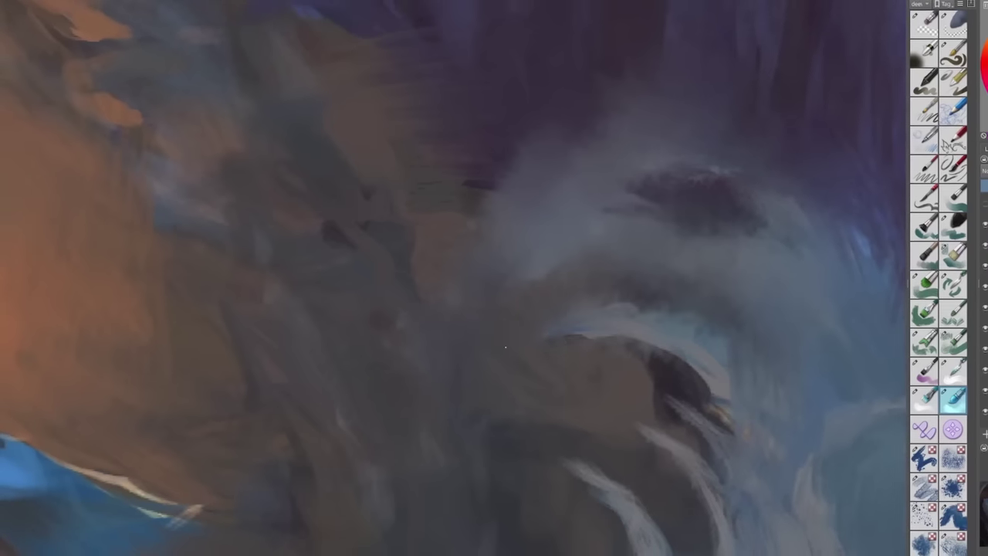
pyautogui.moveTo(648, 349)
pyautogui.mouseDown()
pyautogui.moveTo(708, 397)
pyautogui.moveTo(701, 411)
pyautogui.mouseUp()
pyautogui.moveTo(669, 363)
pyautogui.mouseDown()
pyautogui.moveTo(718, 430)
pyautogui.moveTo(723, 346)
pyautogui.mouseUp()
pyautogui.scroll(-3, 717, 322)
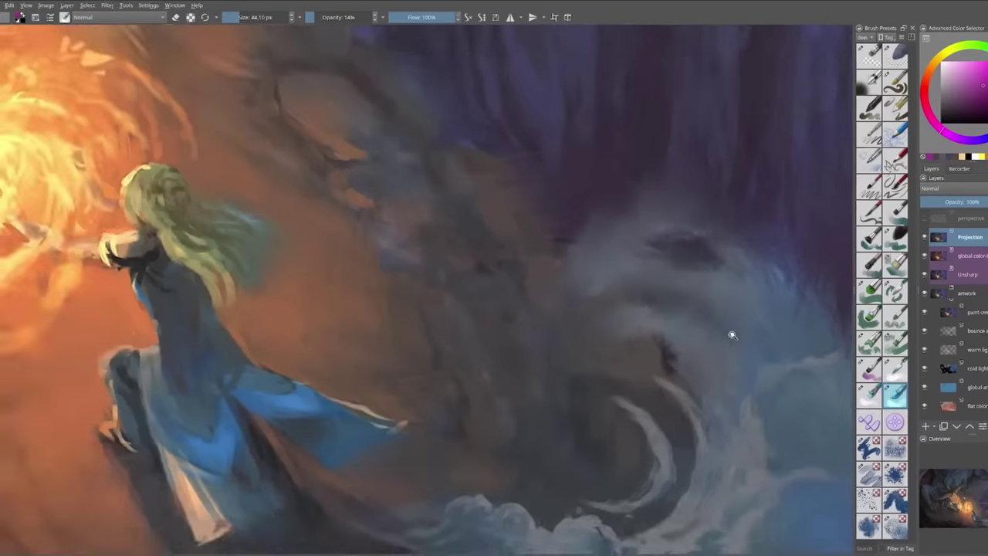
pyautogui.scroll(-2, 706, 326)
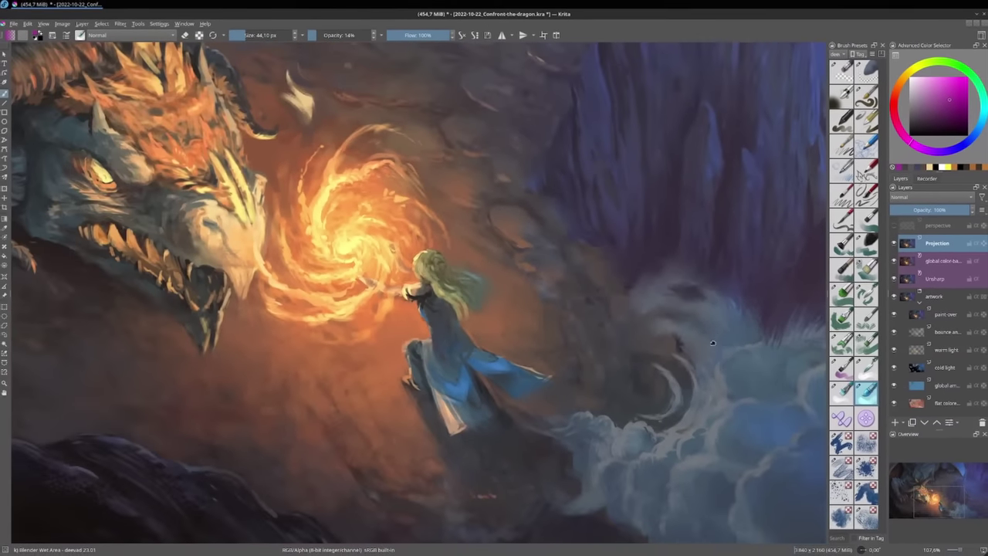
pyautogui.moveTo(674, 305); pyautogui.dragTo(579, 302)
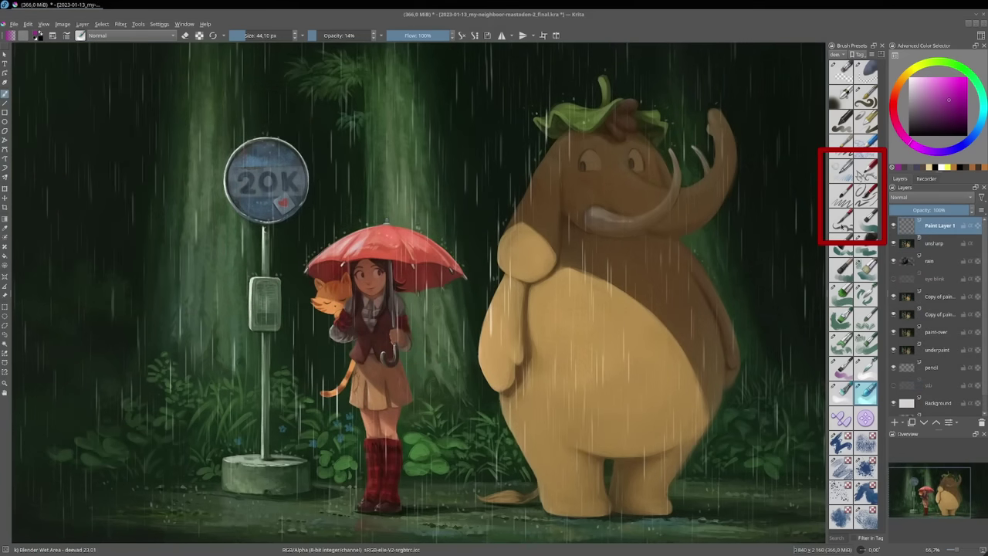
# Try the thin brush presets one after another on the mastodon painting, finishing with Thin Brush Regular selected.
pyautogui.click(869, 173)
pyautogui.click(868, 196)
pyautogui.click(843, 196)
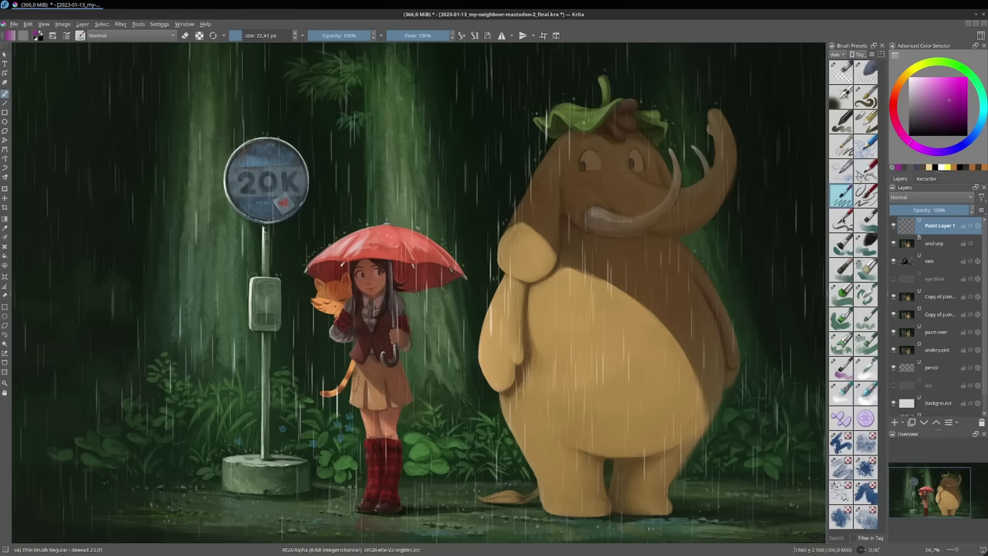
pyautogui.click(865, 171)
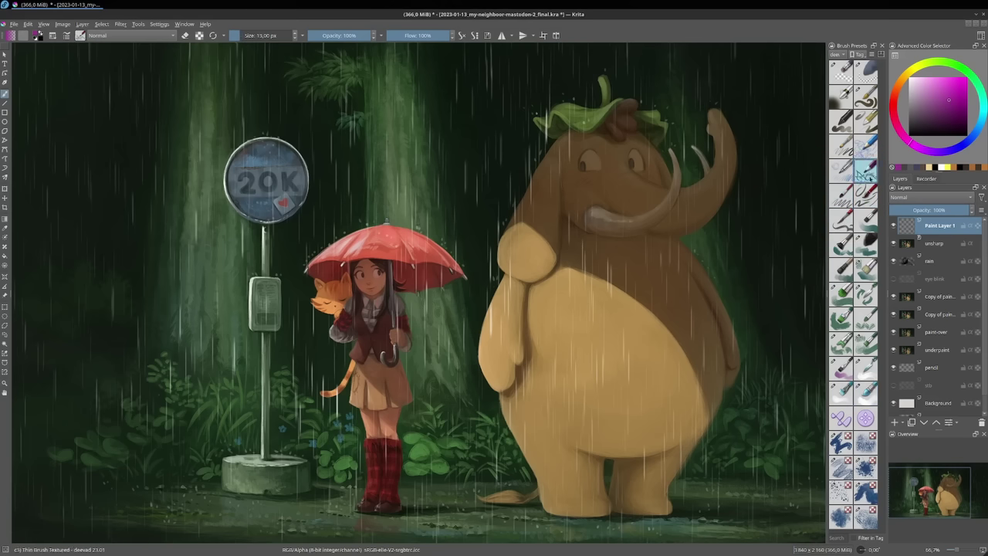
pyautogui.click(865, 195)
pyautogui.click(845, 202)
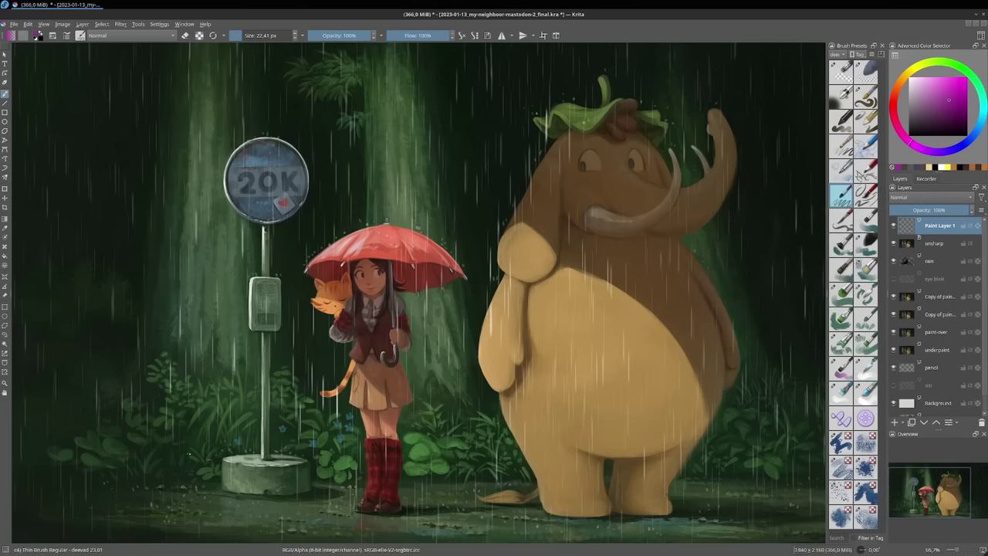
# Draw a dotted swirl ornament on the girl's skirt and add small freckles to her cheek with the thin brushes.
pyautogui.scroll(2, 233, 445)
pyautogui.moveTo(233, 446); pyautogui.dragTo(239, 368)
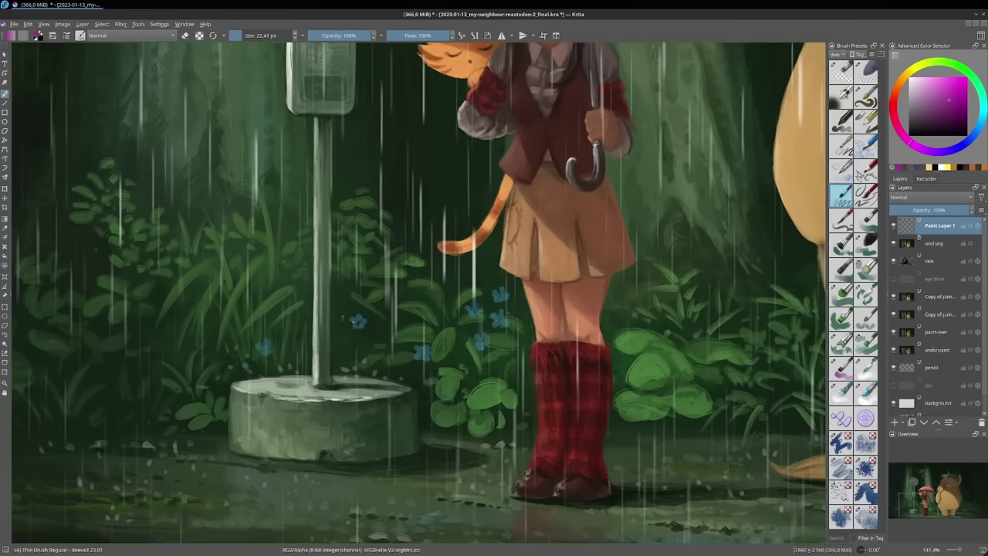
pyautogui.moveTo(387, 355); pyautogui.dragTo(363, 377)
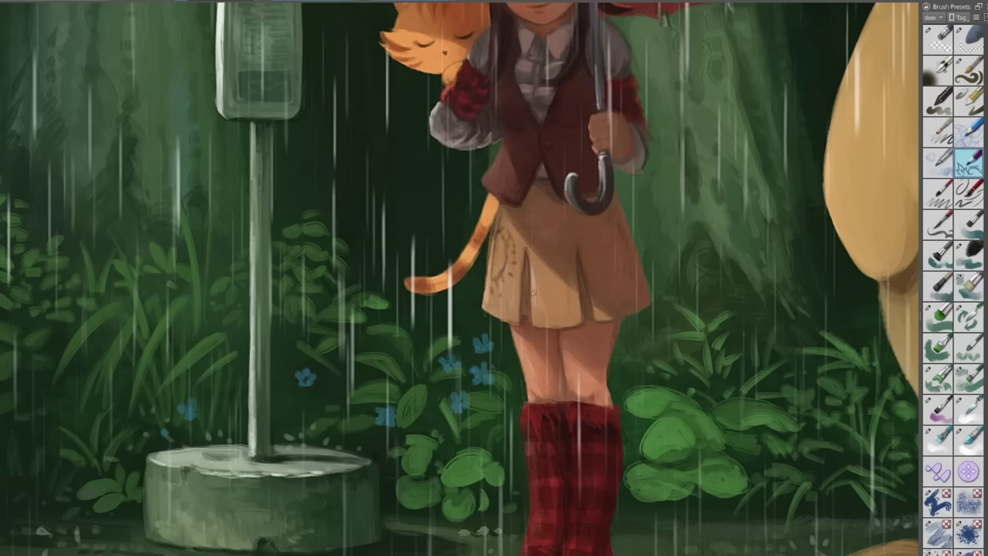
pyautogui.moveTo(532, 19); pyautogui.dragTo(614, 117)
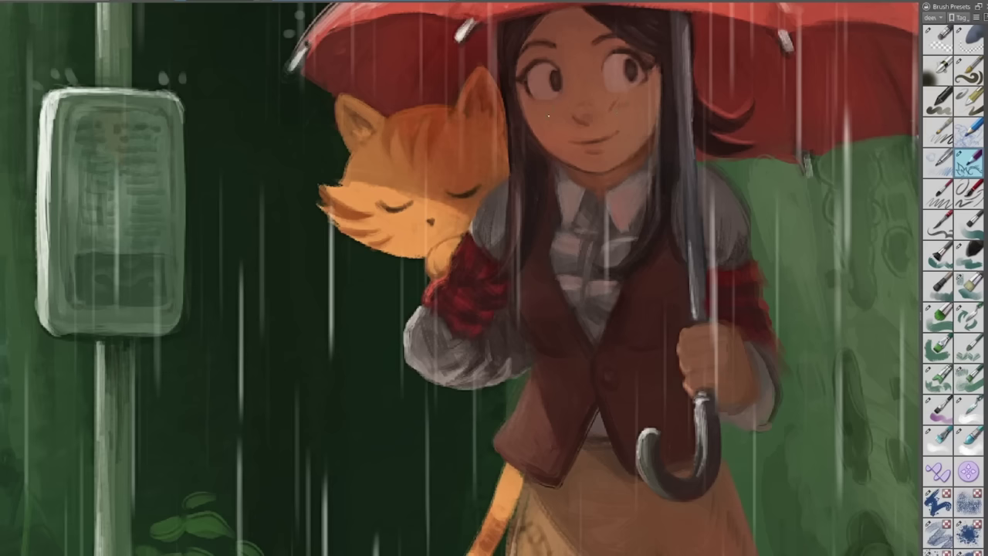
pyautogui.moveTo(658, 155); pyautogui.dragTo(655, 188)
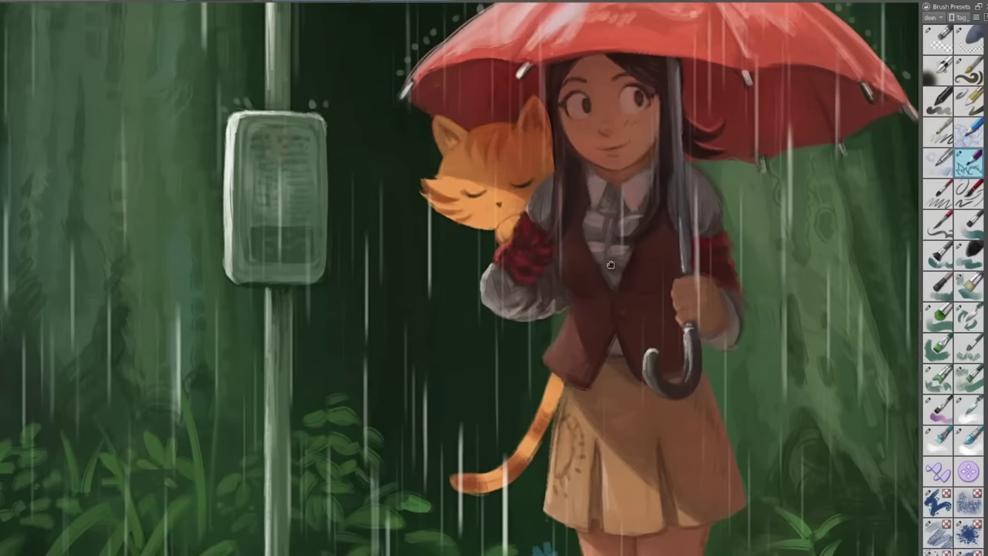
# Paint long green grass blades in the foliage beside the signpost with another thin brush preset.
pyautogui.moveTo(612, 264)
pyautogui.mouseDown()
pyautogui.moveTo(631, 286)
pyautogui.moveTo(624, 325)
pyautogui.moveTo(656, 187)
pyautogui.mouseUp()
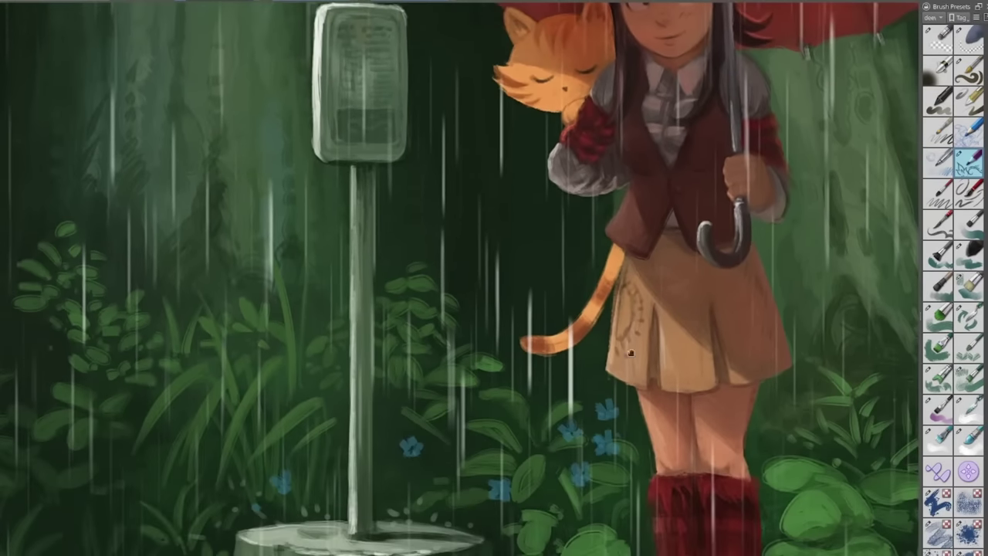
pyautogui.scroll(1, 593, 371)
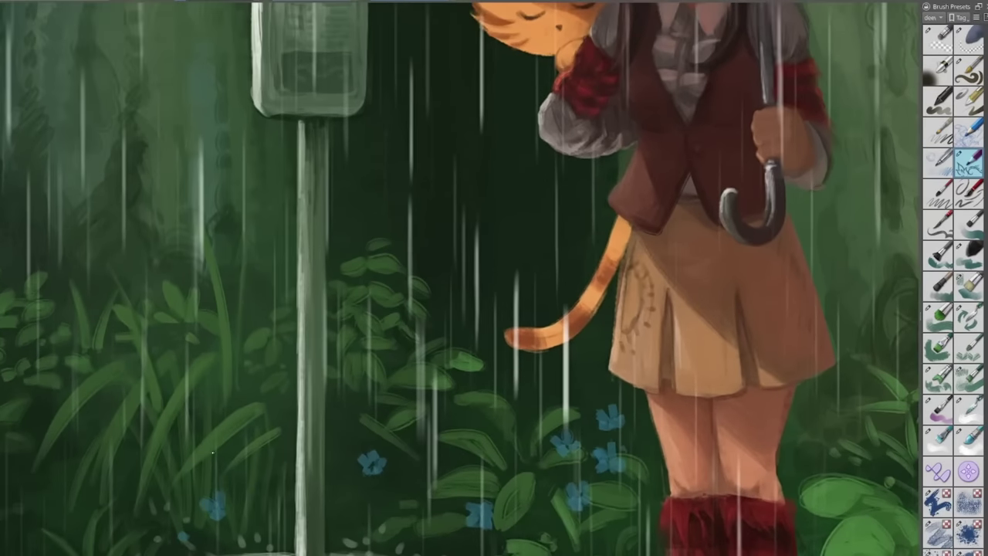
pyautogui.moveTo(415, 382); pyautogui.dragTo(332, 424)
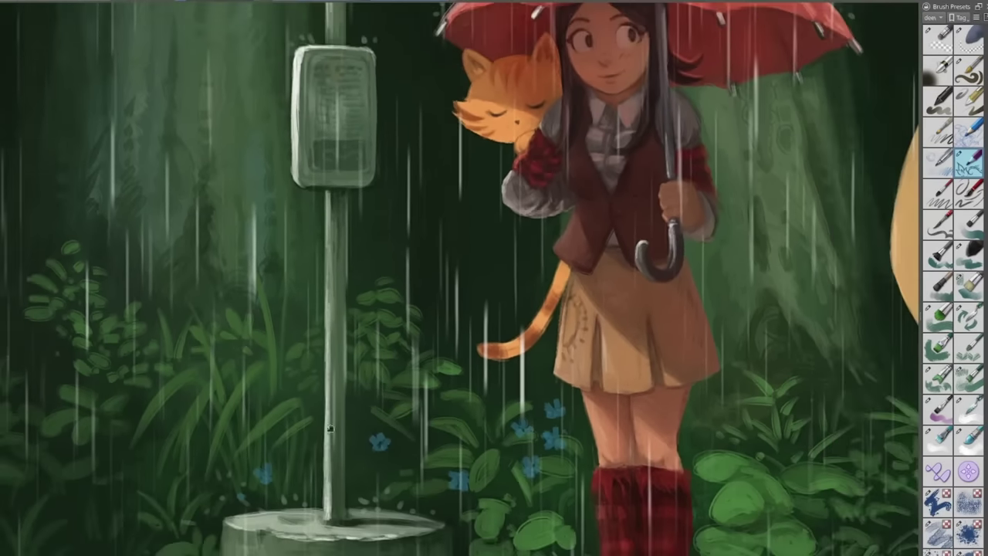
pyautogui.moveTo(215, 453); pyautogui.dragTo(273, 414)
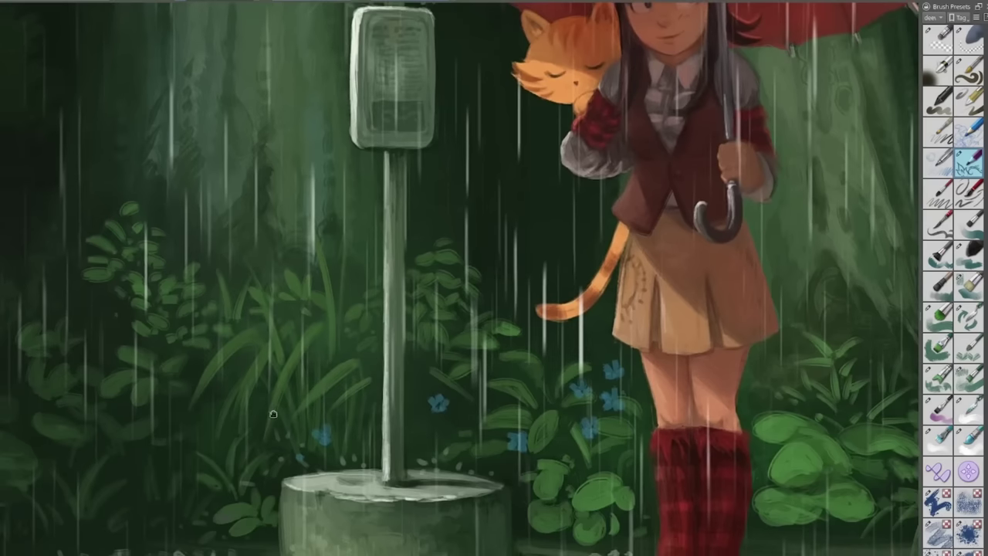
pyautogui.click(941, 230)
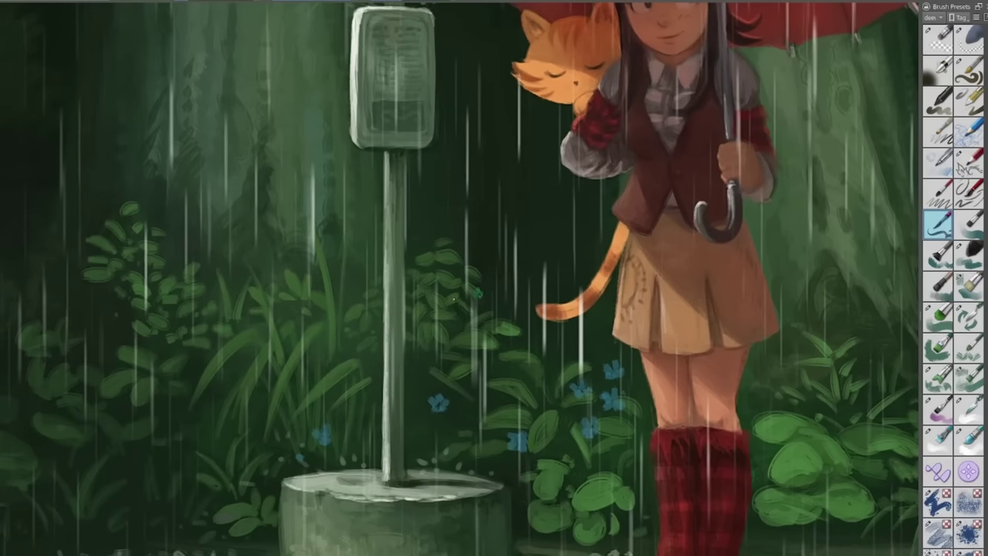
pyautogui.moveTo(340, 338); pyautogui.dragTo(332, 218)
pyautogui.moveTo(357, 300); pyautogui.dragTo(374, 229)
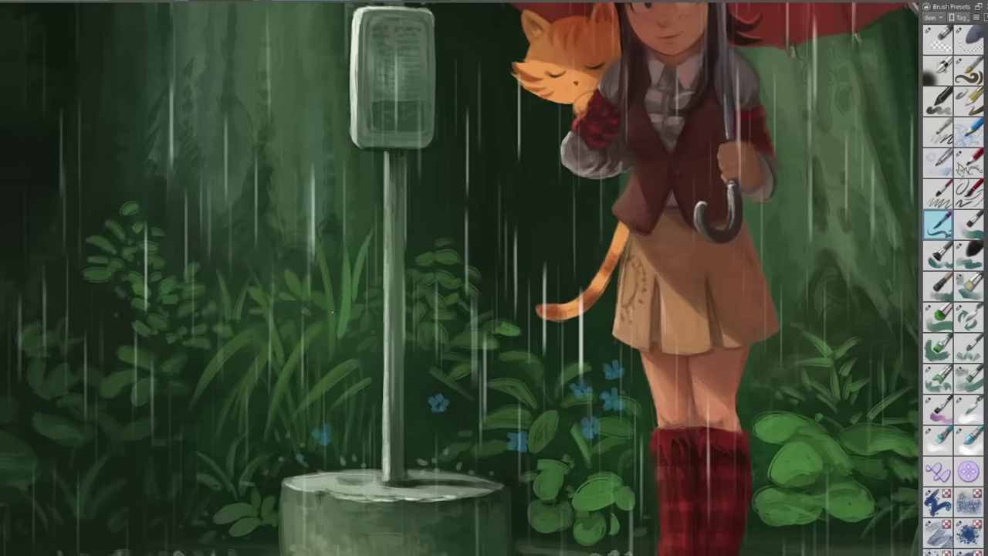
pyautogui.moveTo(296, 236); pyautogui.dragTo(313, 303)
pyautogui.moveTo(358, 374)
pyautogui.mouseDown()
pyautogui.moveTo(362, 328)
pyautogui.moveTo(377, 345)
pyautogui.mouseUp()
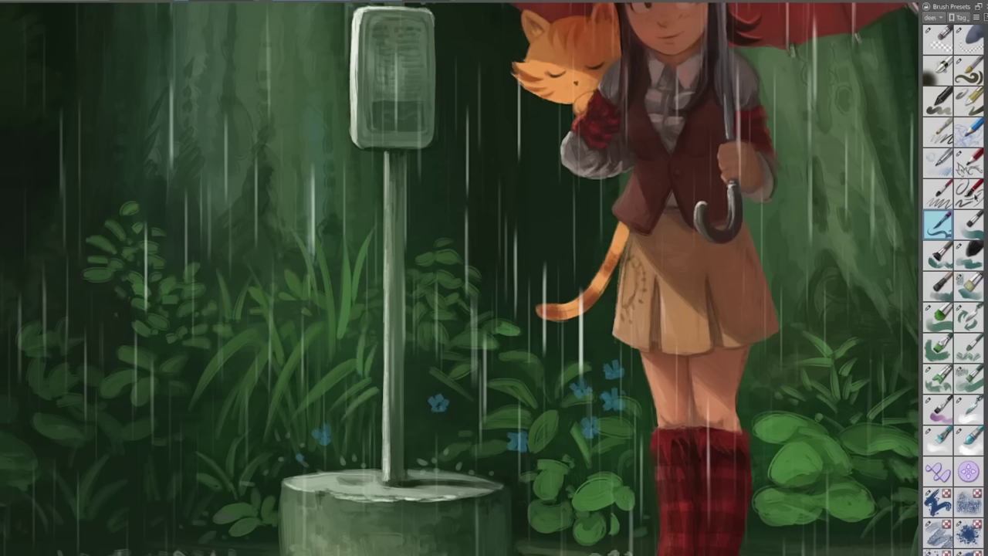
# Paint green leaves on the shrub beside the post and more blue flowers near the girl's legs with Thin Brush Regular.
pyautogui.click(934, 202)
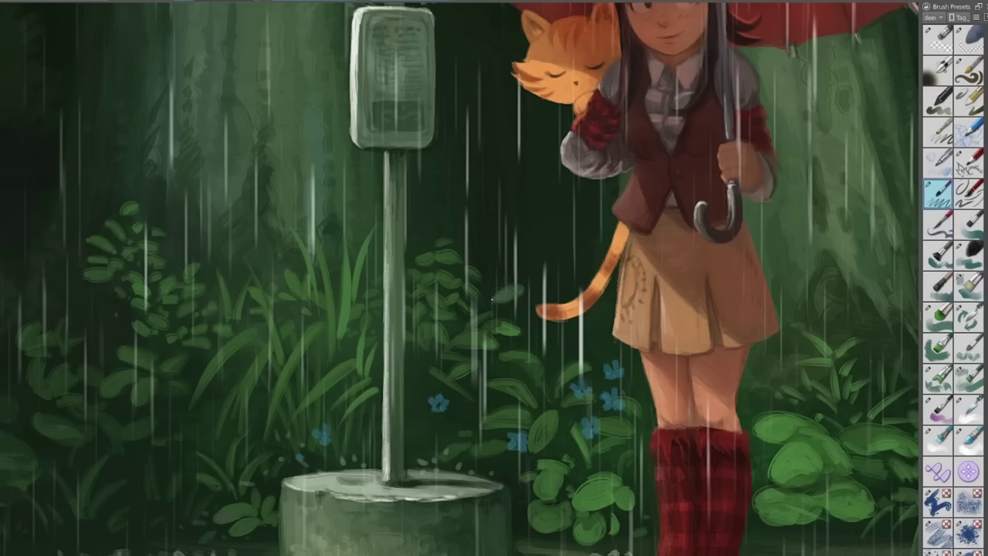
pyautogui.moveTo(515, 291)
pyautogui.mouseDown()
pyautogui.moveTo(524, 289)
pyautogui.moveTo(512, 259)
pyautogui.moveTo(489, 284)
pyautogui.moveTo(509, 263)
pyautogui.moveTo(498, 284)
pyautogui.mouseUp()
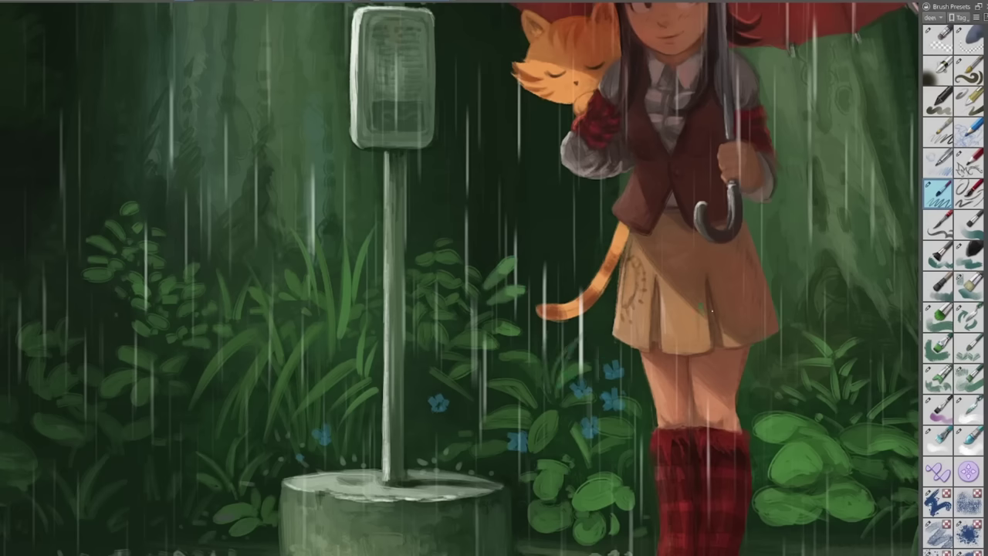
pyautogui.click(618, 404)
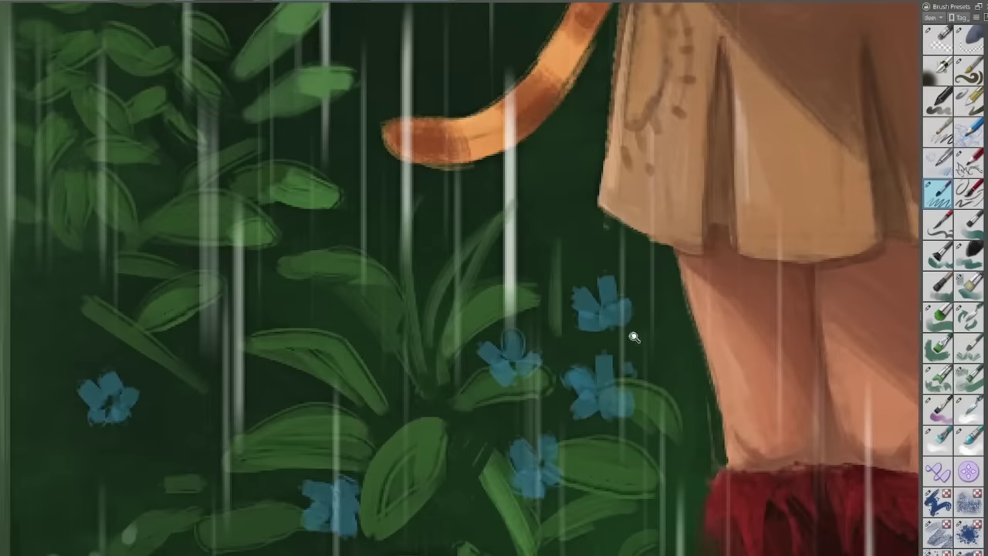
pyautogui.moveTo(572, 381); pyautogui.dragTo(573, 457)
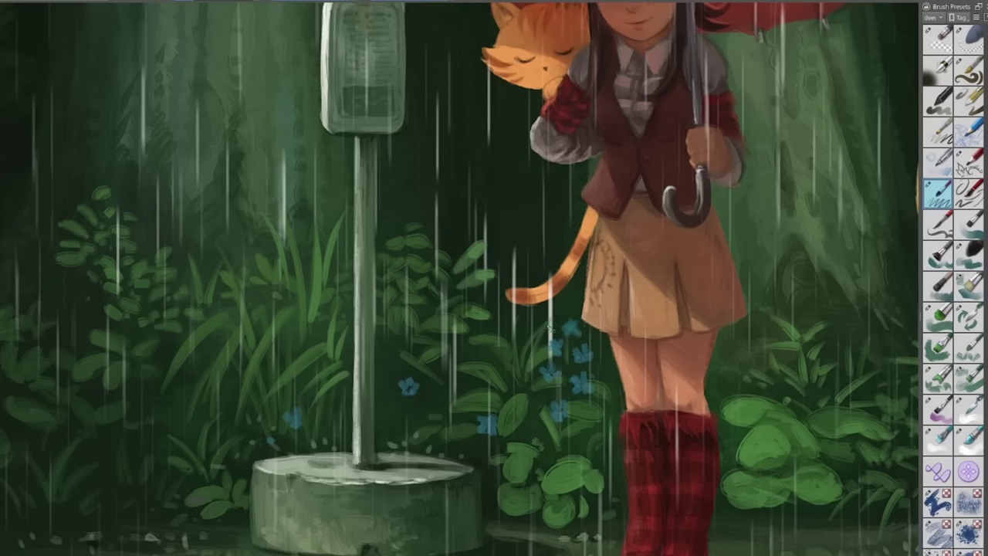
pyautogui.moveTo(540, 316); pyautogui.dragTo(549, 322)
pyautogui.moveTo(556, 319); pyautogui.dragTo(552, 328)
pyautogui.moveTo(745, 397); pyautogui.dragTo(706, 383)
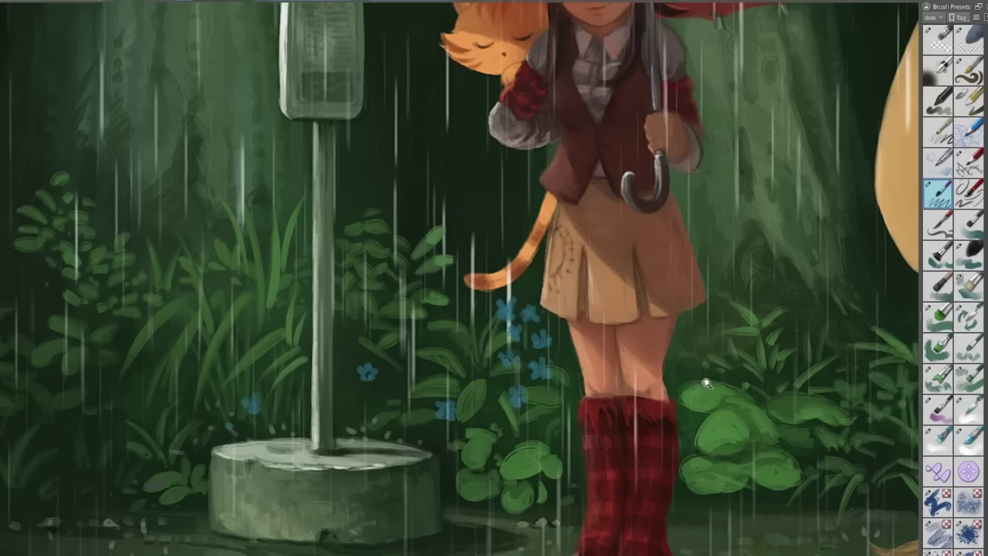
# Paint a pale textured highlight along the signpost's pole with the Thin Brush Hard Edge Textured preset.
pyautogui.scroll(-1, 710, 385)
pyautogui.moveTo(620, 397); pyautogui.dragTo(743, 340)
pyautogui.scroll(2, 562, 417)
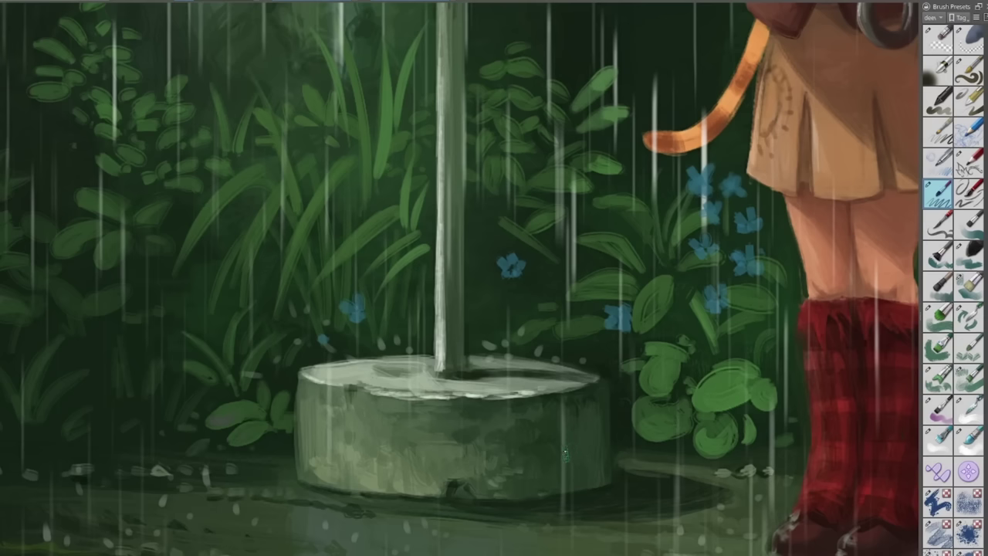
pyautogui.click(969, 195)
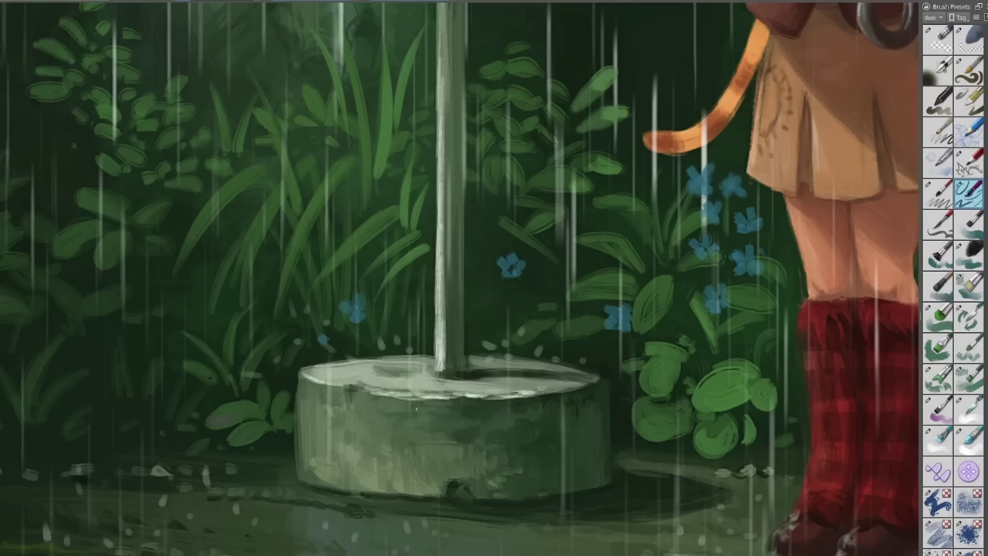
pyautogui.moveTo(447, 371); pyautogui.dragTo(443, 69)
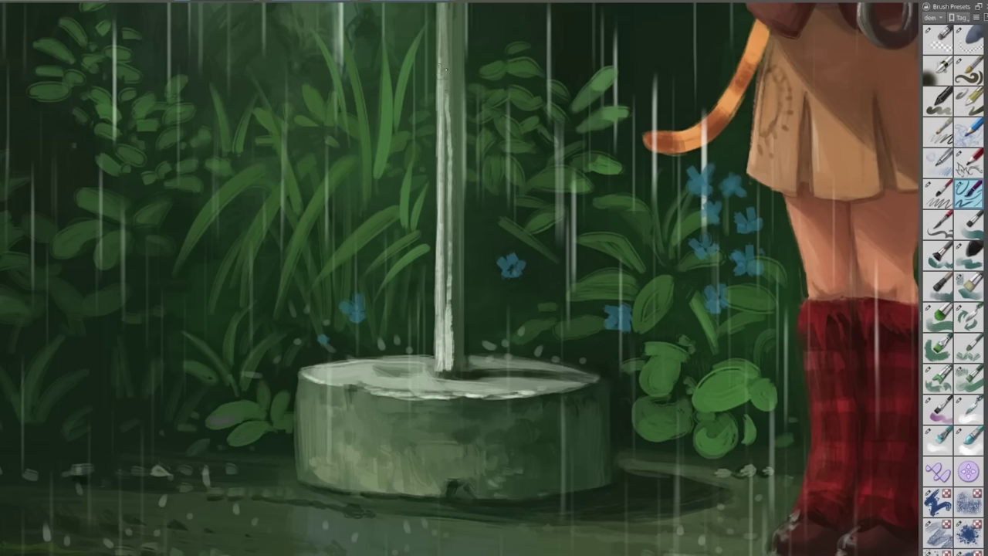
# Paint a dark crack with a light edge across the side of the signpost's round stone base.
pyautogui.moveTo(340, 433); pyautogui.dragTo(395, 434)
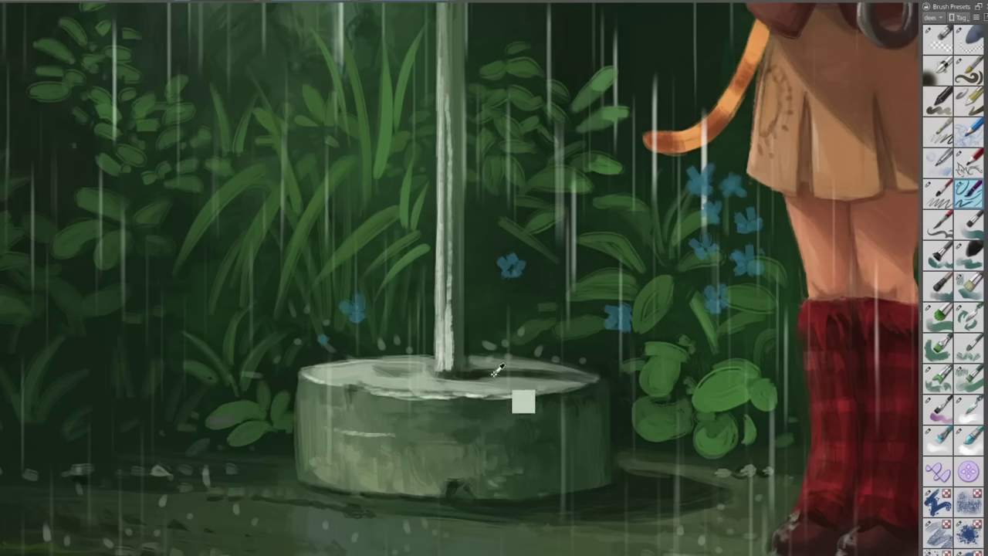
pyautogui.scroll(-1, 455, 423)
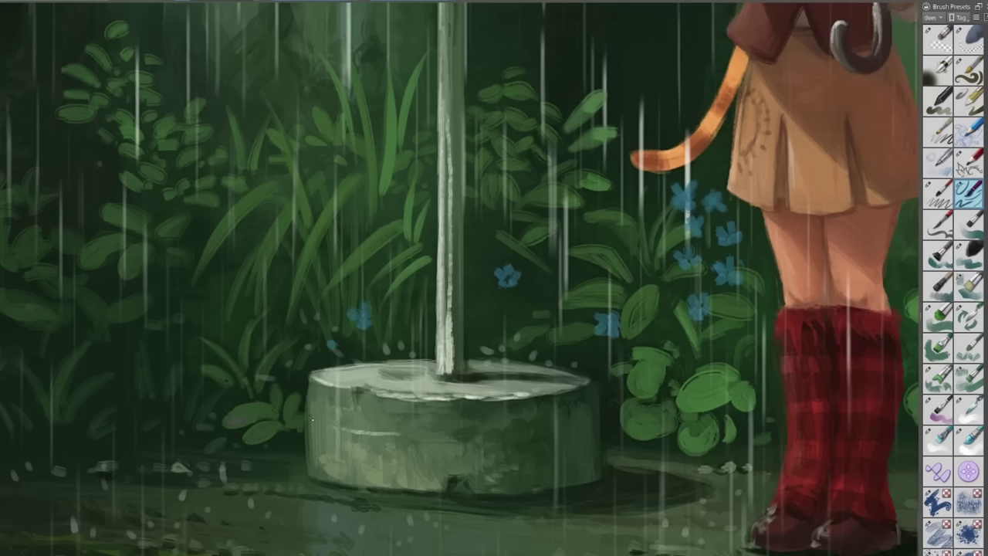
pyautogui.moveTo(311, 417)
pyautogui.mouseDown()
pyautogui.moveTo(369, 434)
pyautogui.moveTo(456, 436)
pyautogui.mouseUp()
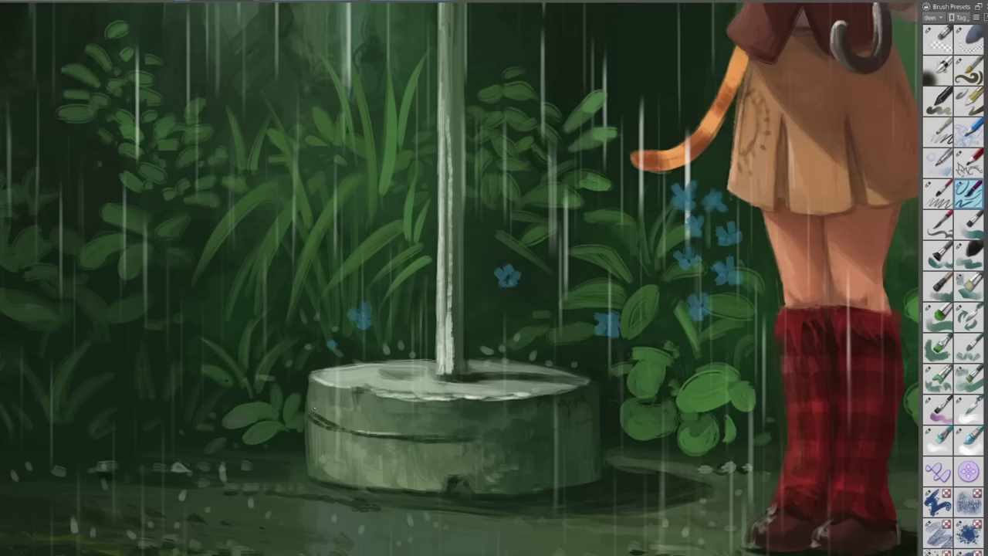
pyautogui.moveTo(315, 414)
pyautogui.mouseDown()
pyautogui.moveTo(374, 433)
pyautogui.moveTo(480, 439)
pyautogui.mouseUp()
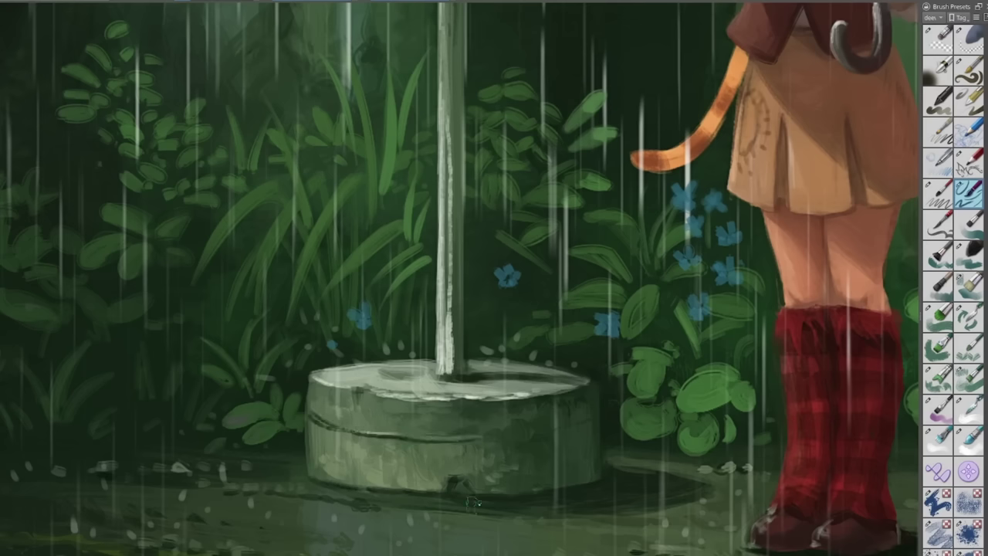
pyautogui.scroll(-2, 474, 502)
pyautogui.scroll(5, 339, 482)
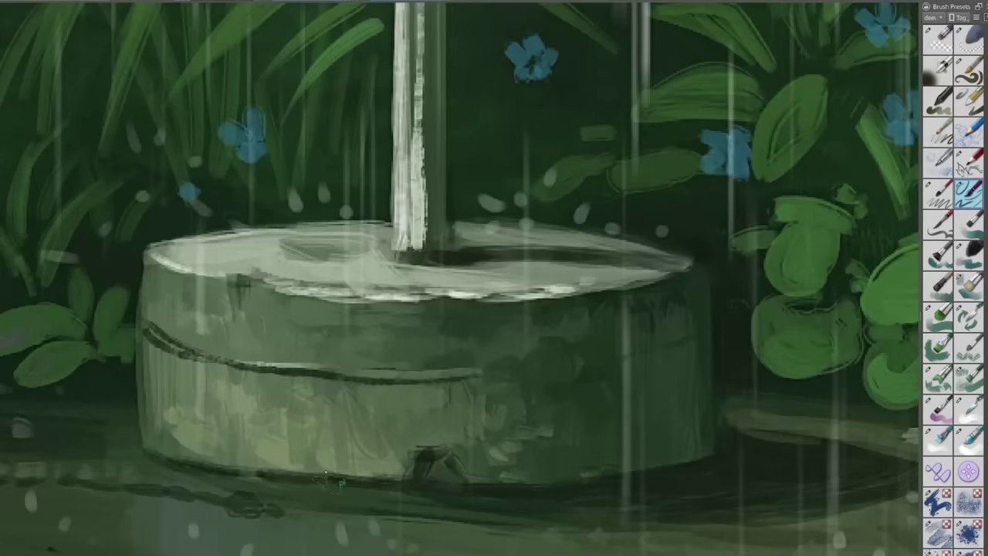
pyautogui.scroll(-1, 386, 477)
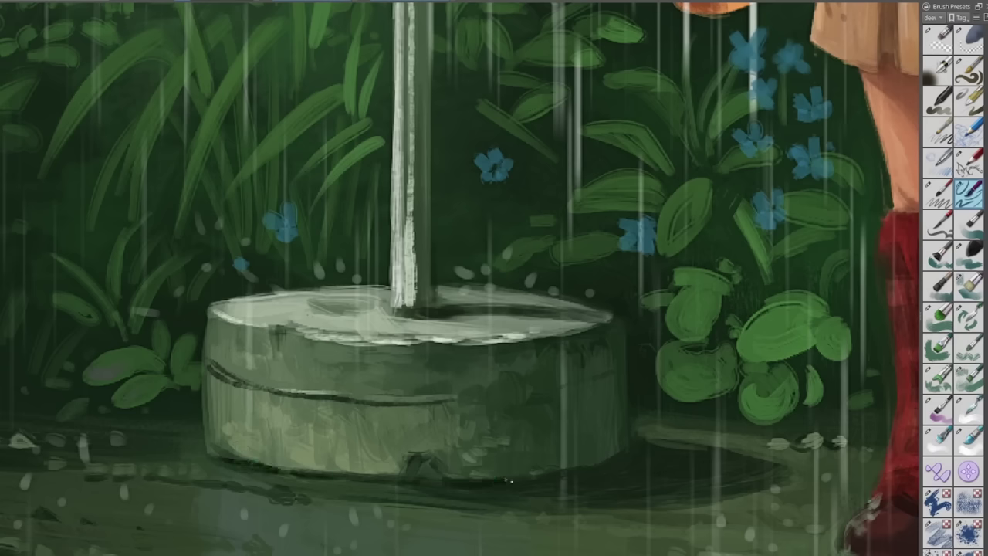
pyautogui.scroll(-4, 652, 432)
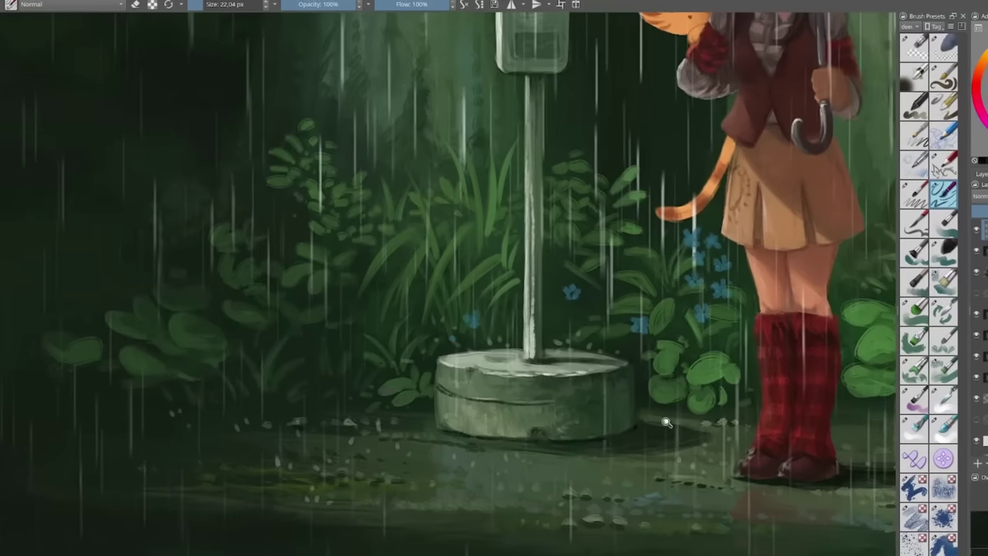
pyautogui.moveTo(720, 352); pyautogui.dragTo(576, 455)
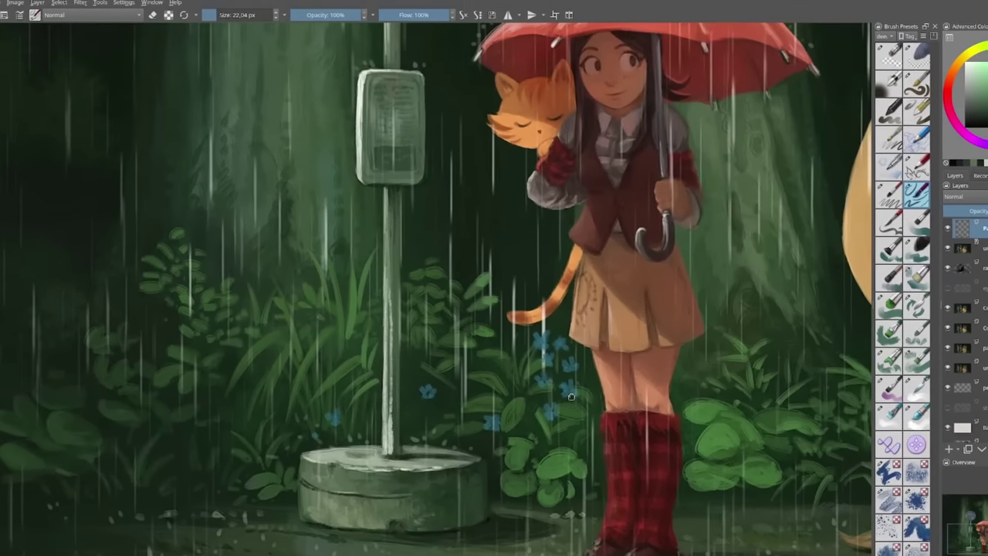
pyautogui.scroll(-1, 568, 390)
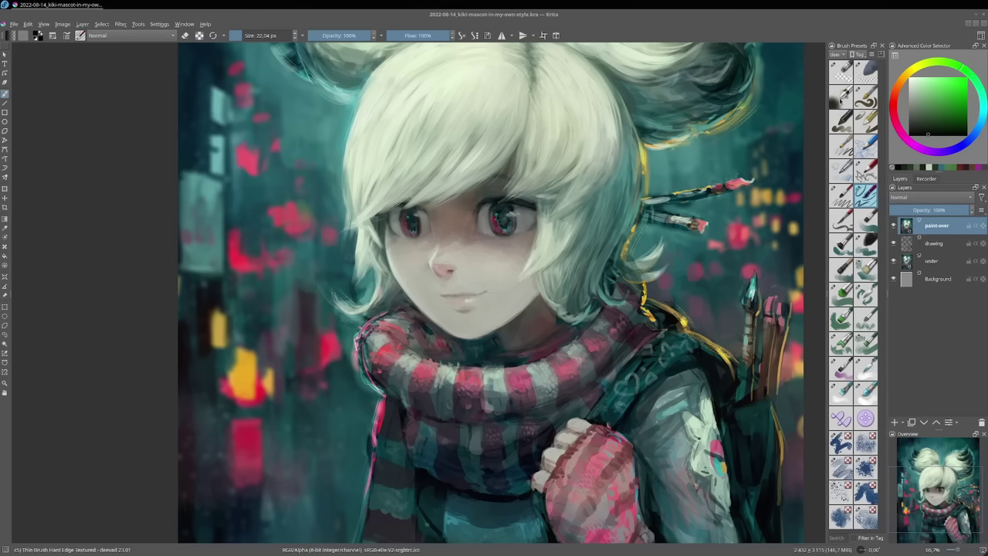
# Set up the Airbrush preset with the Luminosity/Shine (SAI) blending mode and a light green colour on the Kiki painting.
pyautogui.click(841, 96)
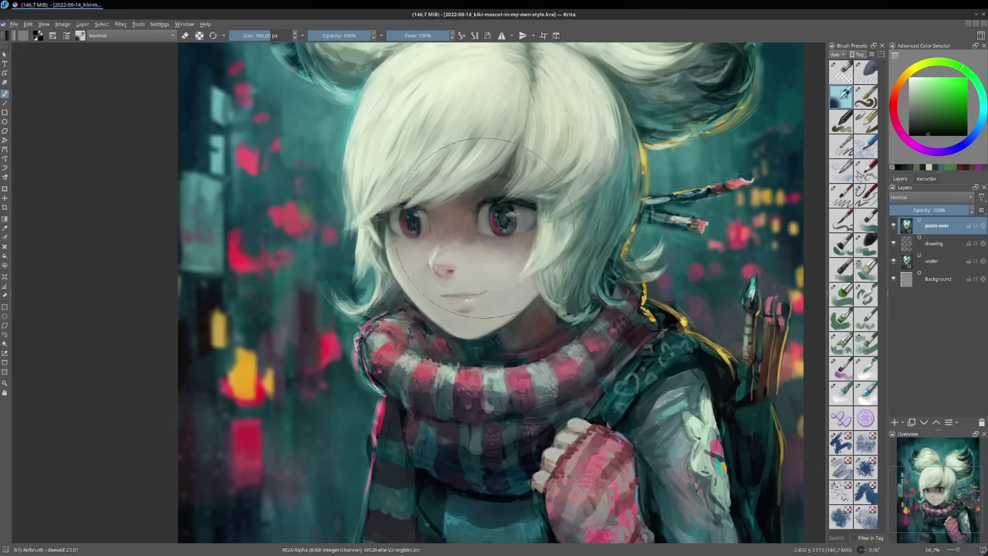
pyautogui.click(149, 35)
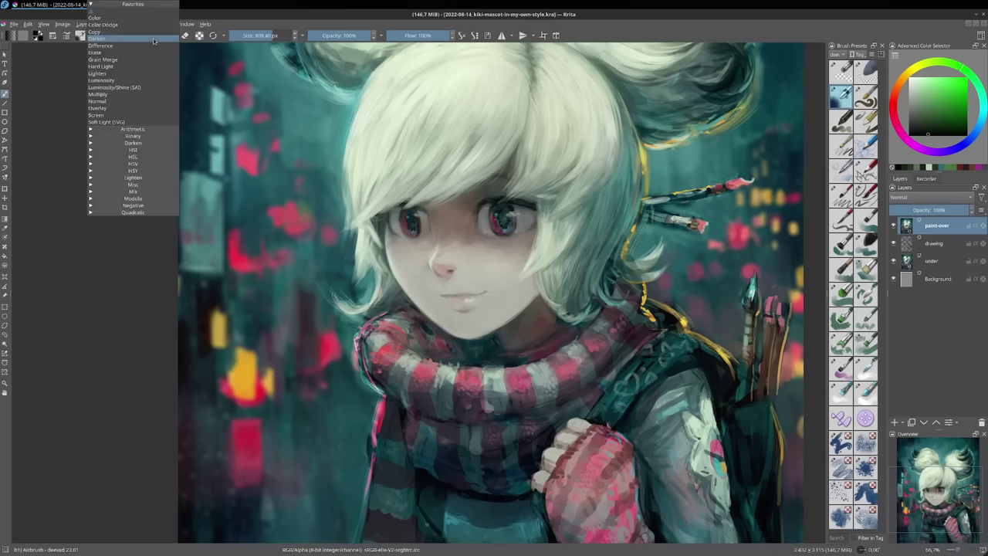
pyautogui.click(151, 90)
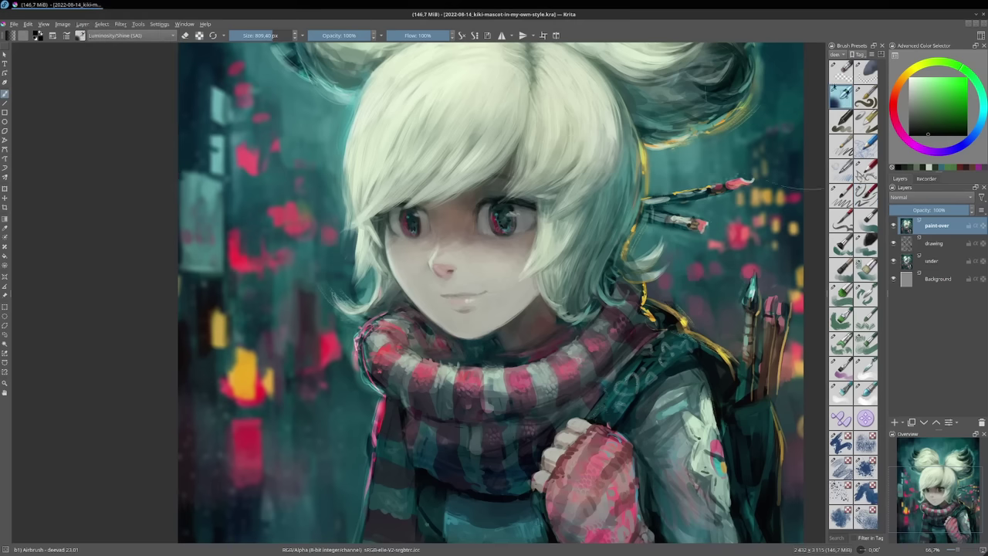
pyautogui.click(933, 81)
# Airbrush a soft green glow over the blurred city background beside the character's hair and bun.
pyautogui.moveTo(330, 108); pyautogui.dragTo(321, 193)
pyautogui.moveTo(328, 143); pyautogui.dragTo(324, 232)
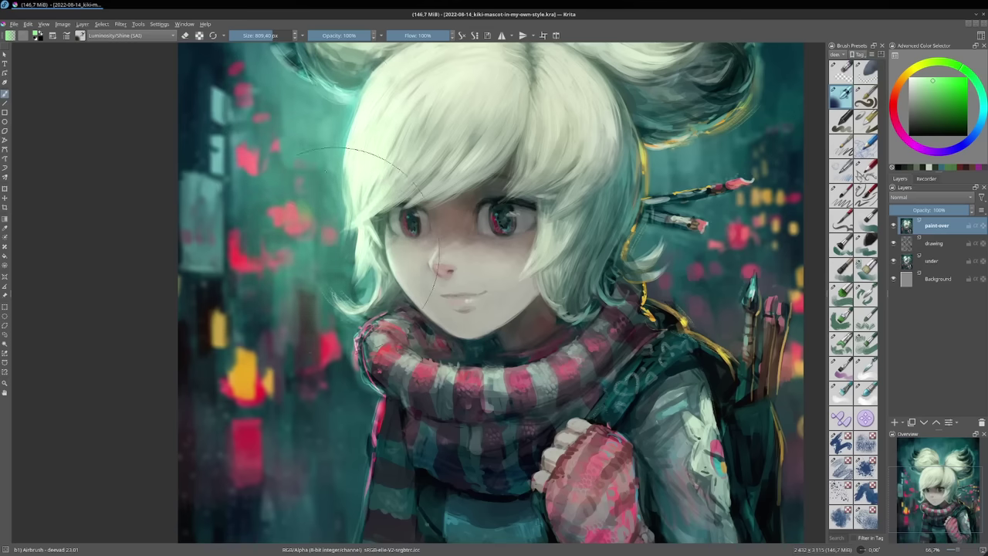
pyautogui.moveTo(282, 154)
pyautogui.mouseDown()
pyautogui.moveTo(263, 135)
pyautogui.moveTo(189, 131)
pyautogui.moveTo(301, 107)
pyautogui.mouseUp()
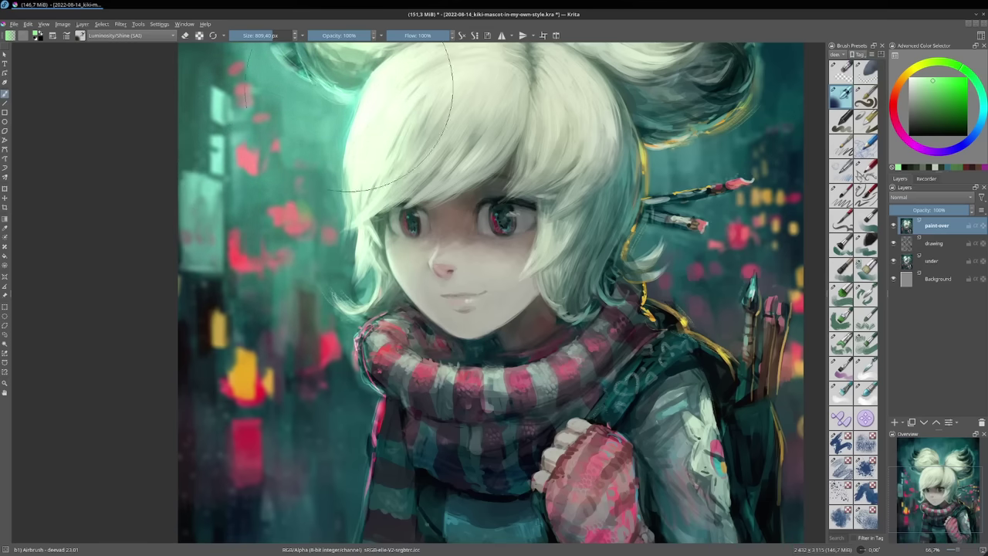
# Airbrush a green glow around the paintbrushes and backpack behind the character's shoulder.
pyautogui.moveTo(744, 312)
pyautogui.mouseDown()
pyautogui.moveTo(760, 315)
pyautogui.moveTo(766, 393)
pyautogui.mouseUp()
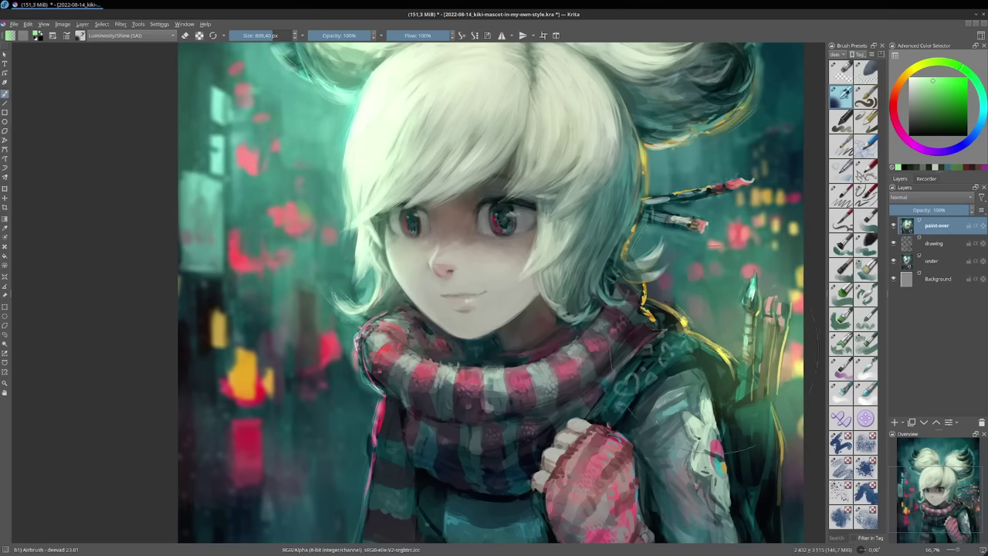
pyautogui.moveTo(722, 359); pyautogui.dragTo(738, 378)
pyautogui.moveTo(792, 471); pyautogui.dragTo(778, 482)
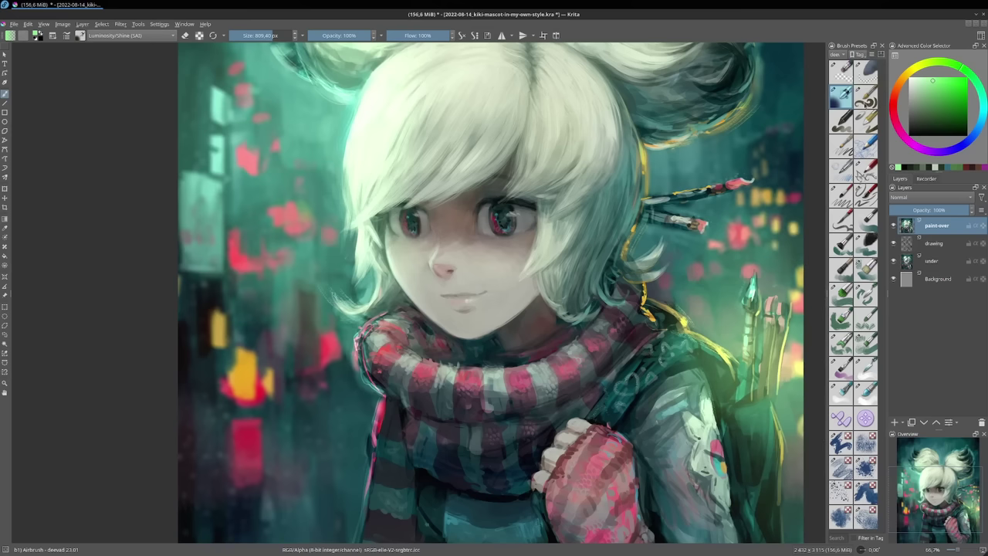
# Test the Basic Size Fill Area preset in light green over the blurred background beside the scarf, and undo the strokes.
pyautogui.click(866, 95)
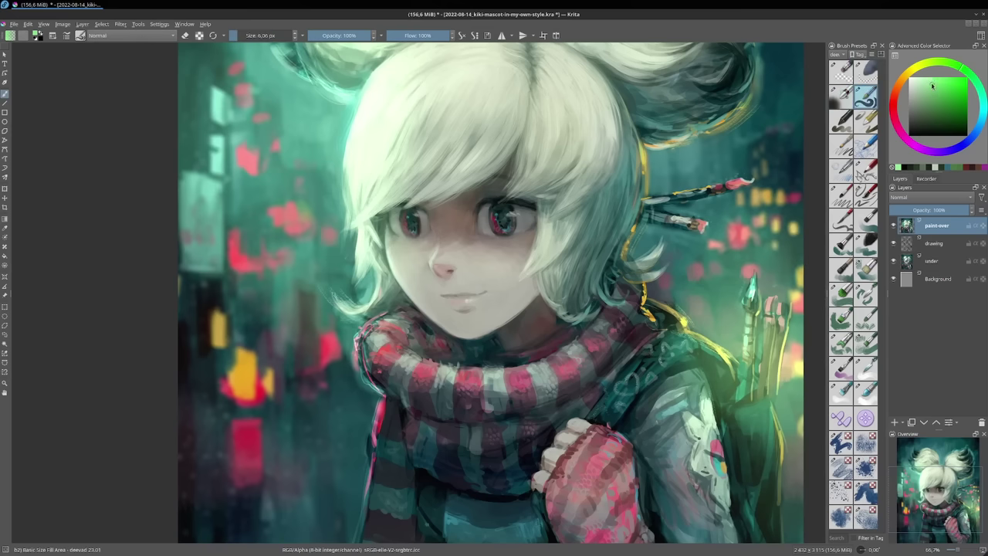
pyautogui.moveTo(932, 86); pyautogui.dragTo(928, 78)
pyautogui.moveTo(657, 271); pyautogui.dragTo(672, 270)
pyautogui.moveTo(237, 293)
pyautogui.mouseDown()
pyautogui.moveTo(304, 310)
pyautogui.moveTo(332, 349)
pyautogui.moveTo(252, 352)
pyautogui.moveTo(249, 386)
pyautogui.moveTo(315, 363)
pyautogui.moveTo(277, 354)
pyautogui.moveTo(321, 341)
pyautogui.moveTo(320, 380)
pyautogui.moveTo(278, 371)
pyautogui.moveTo(305, 388)
pyautogui.moveTo(362, 360)
pyautogui.moveTo(364, 384)
pyautogui.moveTo(383, 376)
pyautogui.moveTo(401, 406)
pyautogui.mouseUp()
pyautogui.press(']')
pyautogui.press(']')
pyautogui.press(']')
pyautogui.press(']')
pyautogui.hotkey('ctrl', 'z')
pyautogui.hotkey('ctrl', 'z')
pyautogui.hotkey('ctrl', 'z')
pyautogui.hotkey('ctrl', 'z')
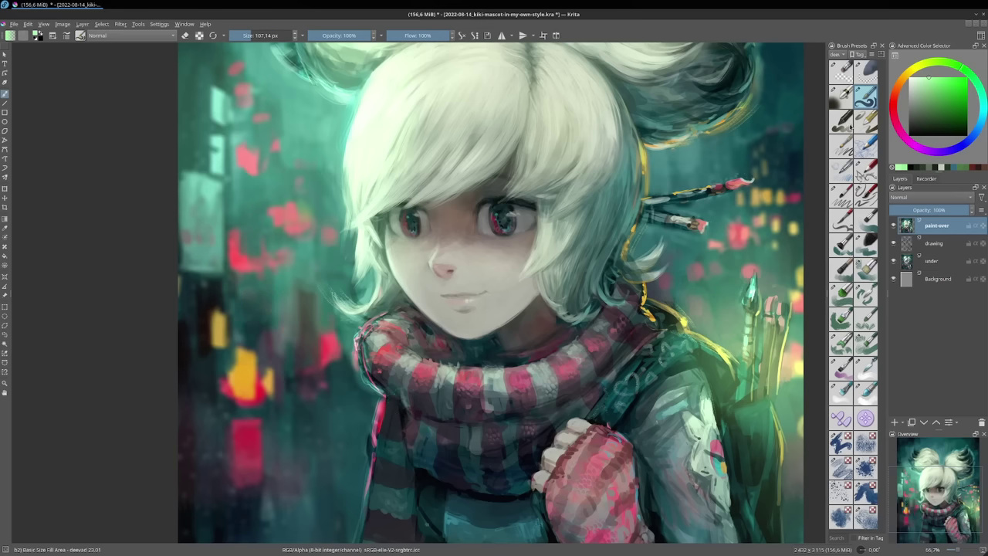
# Paint wide light green zigzag strokes with the Basic Oval Brush preset across the blurred background beside the scarf.
pyautogui.click(848, 126)
pyautogui.moveTo(253, 321)
pyautogui.mouseDown()
pyautogui.moveTo(257, 356)
pyautogui.moveTo(309, 313)
pyautogui.moveTo(302, 342)
pyautogui.moveTo(341, 332)
pyautogui.moveTo(355, 394)
pyautogui.moveTo(379, 389)
pyautogui.mouseUp()
pyautogui.moveTo(217, 281)
pyautogui.mouseDown()
pyautogui.moveTo(306, 247)
pyautogui.moveTo(338, 297)
pyautogui.moveTo(355, 303)
pyautogui.mouseUp()
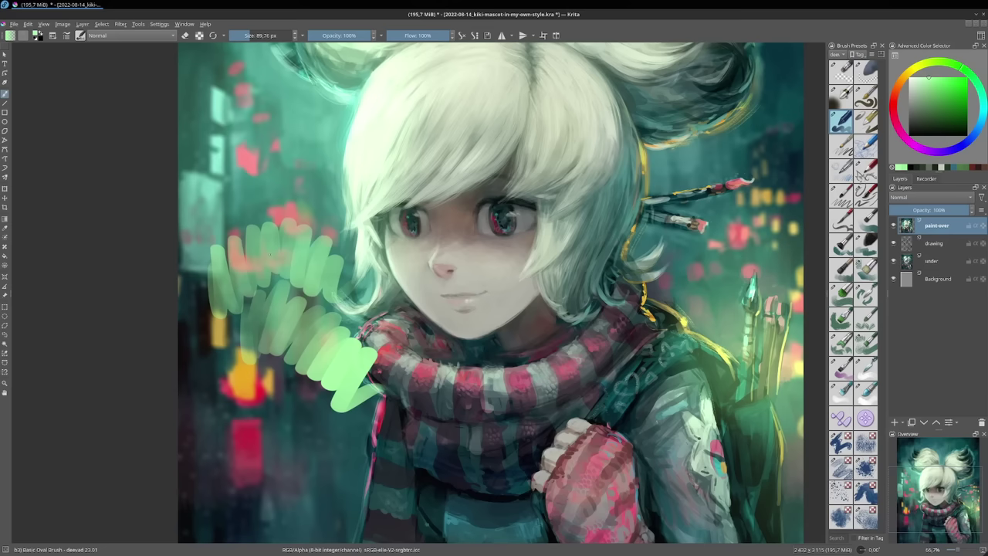
# Add finer light green zigzags with the Basic Oval Brush, plus a patch above them with a brush size of about 79 px.
pyautogui.moveTo(255, 260); pyautogui.dragTo(259, 208)
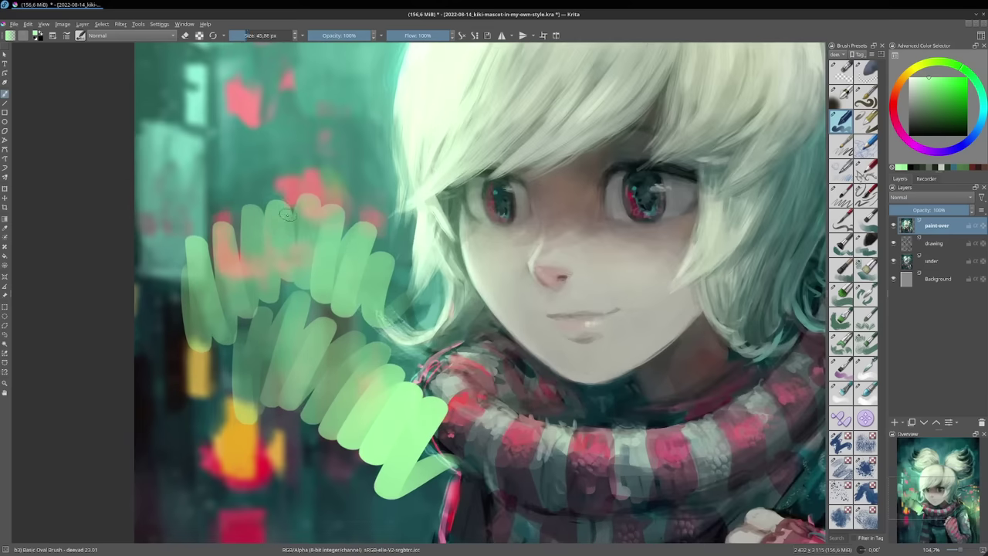
pyautogui.moveTo(202, 222)
pyautogui.mouseDown()
pyautogui.moveTo(262, 162)
pyautogui.moveTo(348, 195)
pyautogui.moveTo(369, 224)
pyautogui.moveTo(390, 305)
pyautogui.moveTo(419, 363)
pyautogui.moveTo(474, 439)
pyautogui.mouseUp()
pyautogui.moveTo(250, 448)
pyautogui.keyDown('shift'); pyautogui.mouseDown()
pyautogui.moveTo(277, 447)
pyautogui.moveTo(293, 461)
pyautogui.mouseUp(); pyautogui.keyUp('shift')
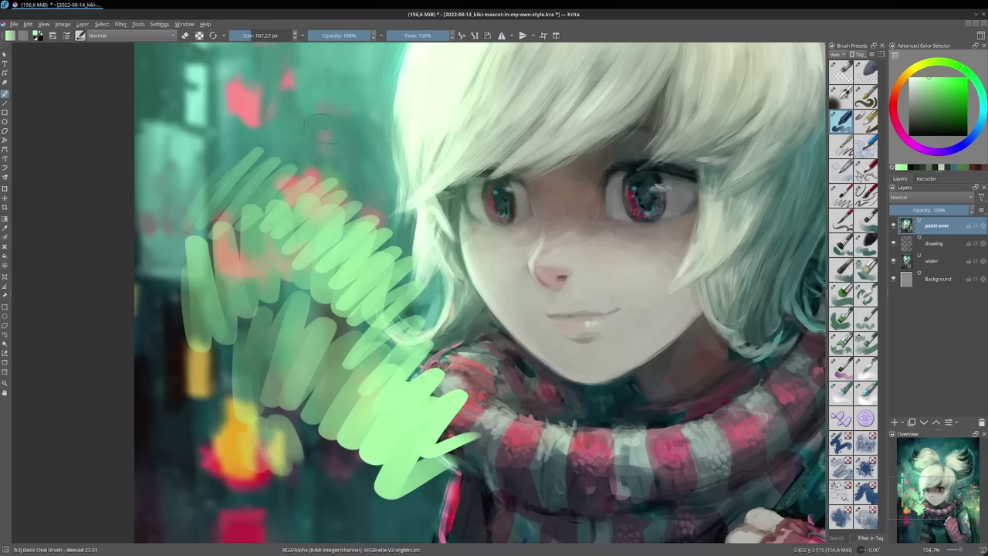
pyautogui.keyDown('shift'); pyautogui.moveTo(355, 154); pyautogui.dragTo(349, 151); pyautogui.keyUp('shift')
pyautogui.moveTo(215, 131)
pyautogui.mouseDown()
pyautogui.moveTo(236, 98)
pyautogui.moveTo(270, 139)
pyautogui.moveTo(340, 151)
pyautogui.mouseUp()
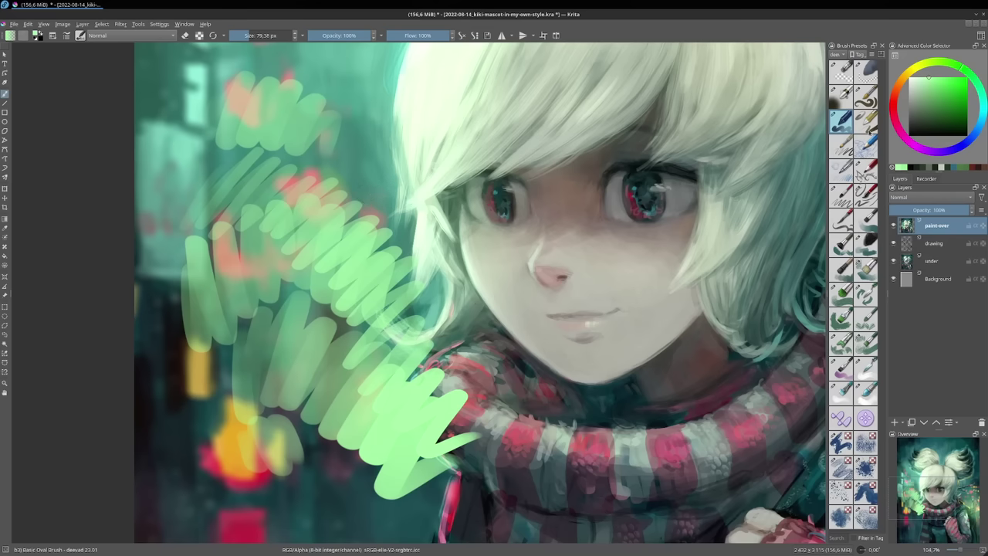
# With the Basic Size Pressure preset, sample pink from the upper hair paintbrush and paint pink strokes around both brush tips.
pyautogui.click(866, 120)
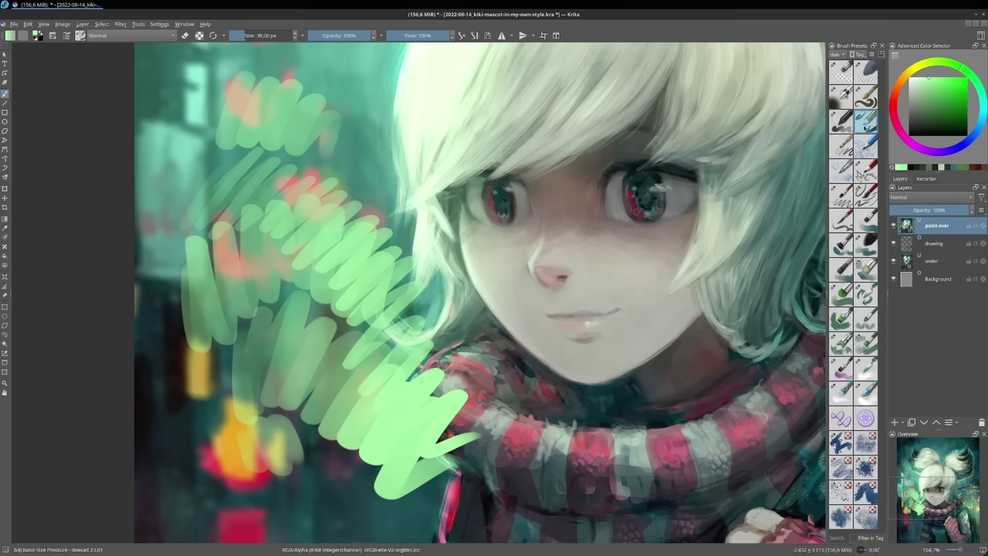
pyautogui.moveTo(721, 189); pyautogui.dragTo(527, 292)
pyautogui.scroll(-2, 533, 295)
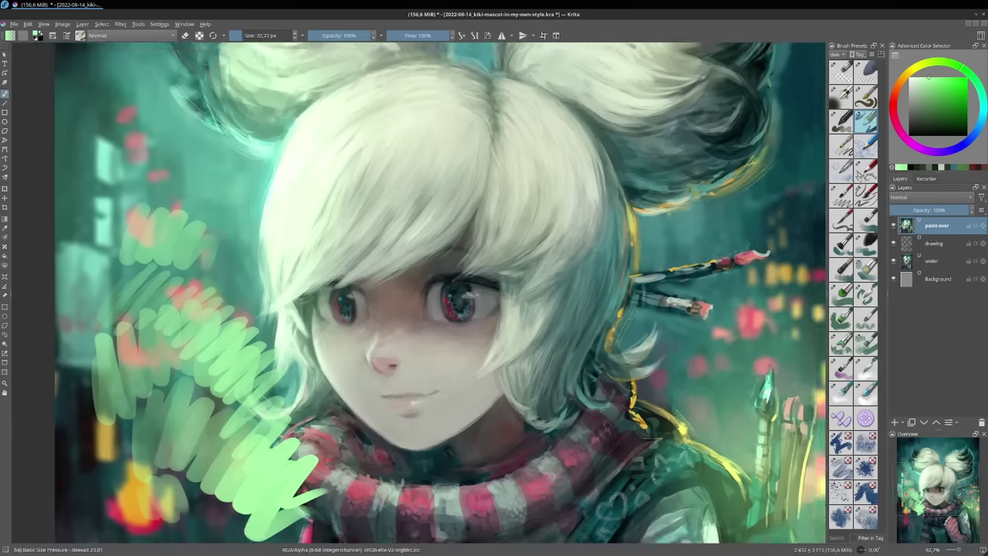
pyautogui.keyDown('ctrl'); pyautogui.click(747, 256); pyautogui.keyUp('ctrl')
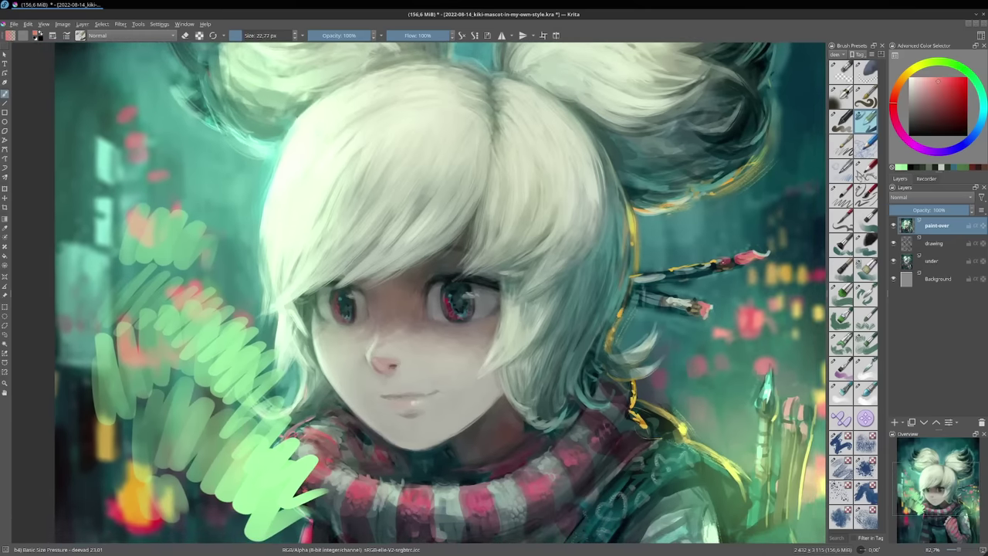
pyautogui.moveTo(714, 268); pyautogui.dragTo(728, 269)
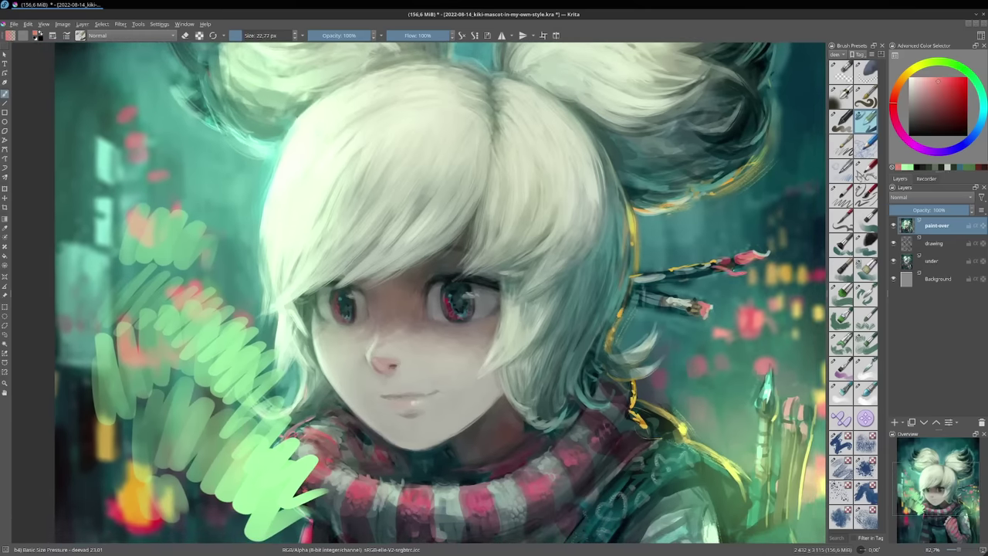
pyautogui.moveTo(705, 304); pyautogui.dragTo(721, 300)
pyautogui.moveTo(760, 338); pyautogui.dragTo(646, 314)
pyautogui.moveTo(612, 283); pyautogui.dragTo(629, 260)
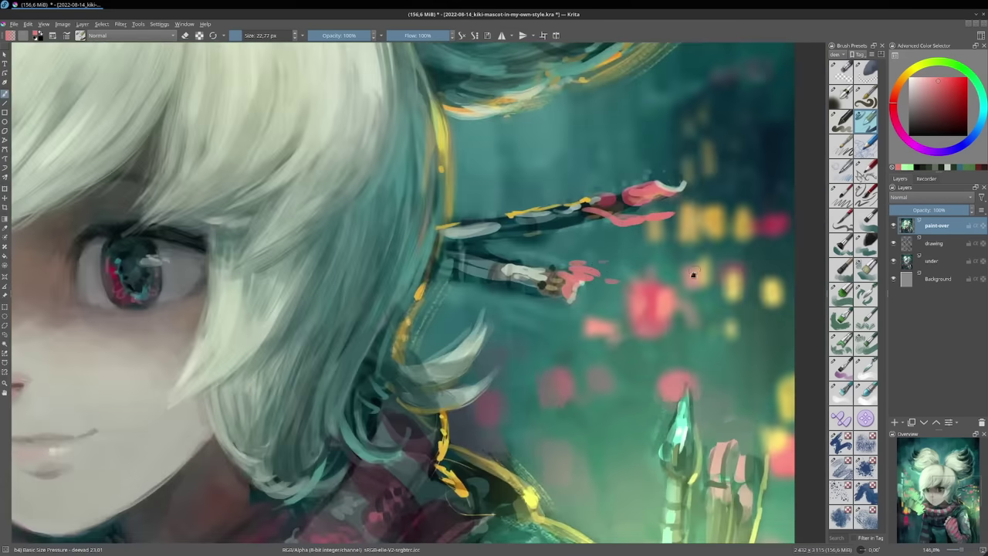
# Sample the pale pink of the tools in the backpack and paint small strokes around their tips.
pyautogui.scroll(-2, 693, 274)
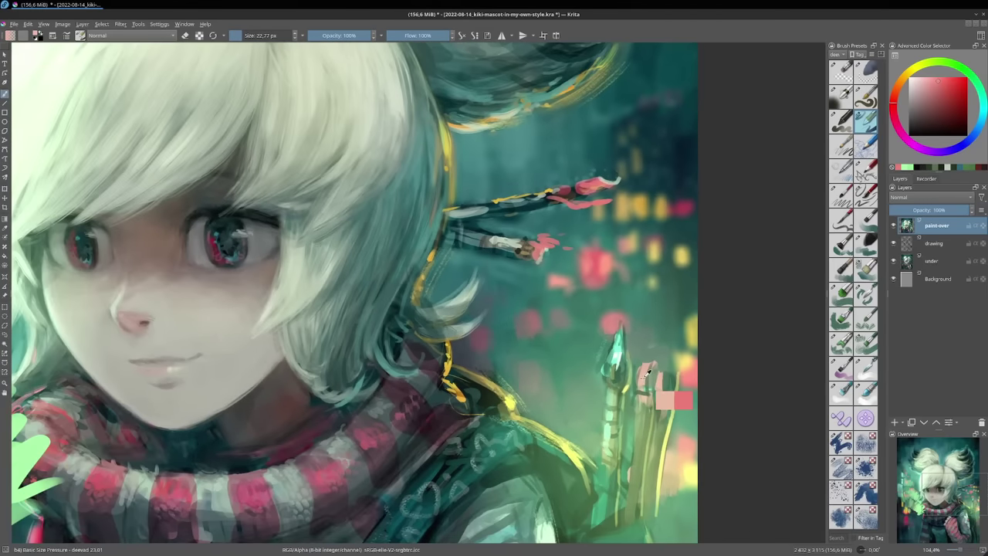
pyautogui.keyDown('ctrl'); pyautogui.click(651, 385); pyautogui.keyUp('ctrl')
pyautogui.moveTo(645, 363)
pyautogui.mouseDown()
pyautogui.moveTo(672, 364)
pyautogui.moveTo(672, 391)
pyautogui.mouseUp()
# Sample the light teal on the jacket sleeve and paint short teal strokes beside the shoulder highlight.
pyautogui.scroll(-2, 579, 381)
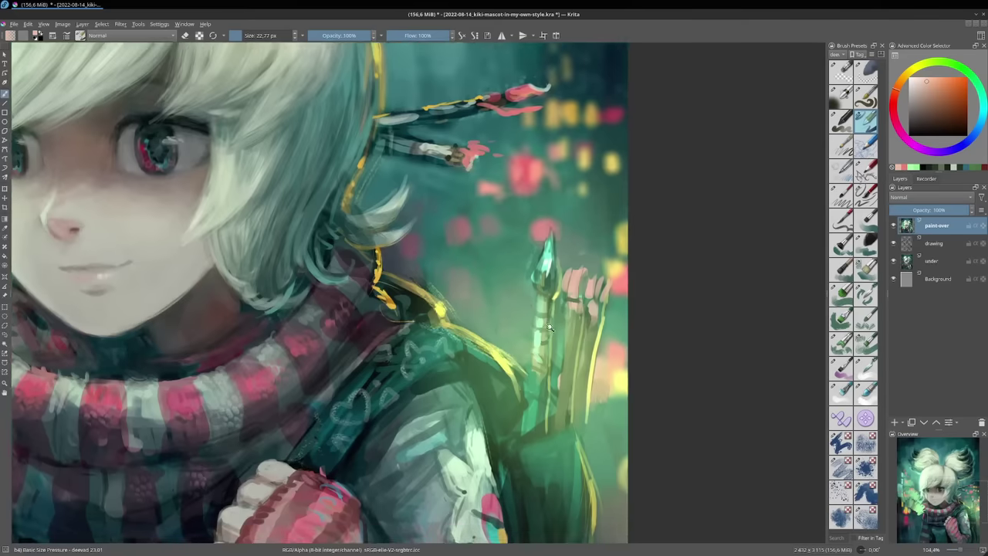
pyautogui.keyDown('ctrl'); pyautogui.click(441, 427); pyautogui.keyUp('ctrl')
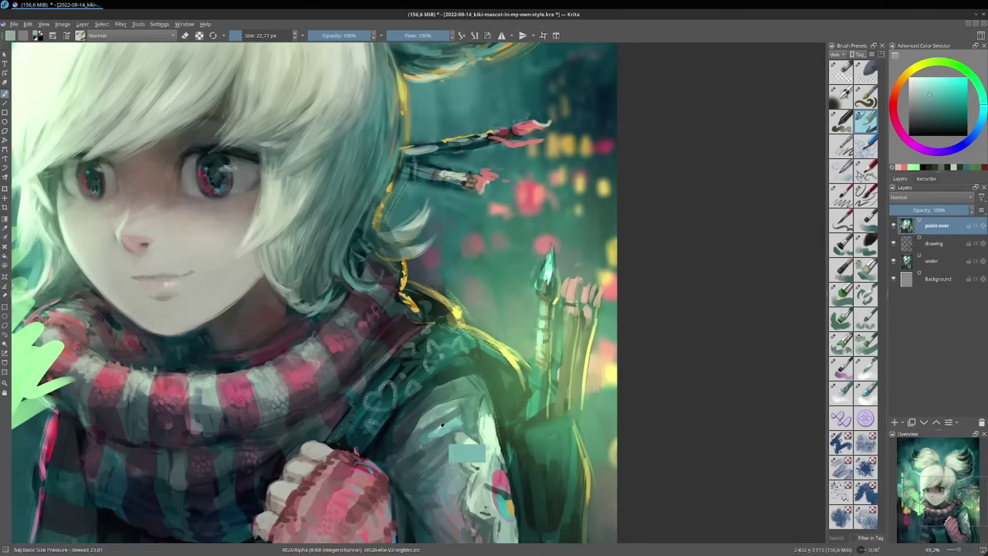
pyautogui.moveTo(439, 427)
pyautogui.mouseDown()
pyautogui.moveTo(455, 428)
pyautogui.moveTo(431, 432)
pyautogui.moveTo(448, 434)
pyautogui.mouseUp()
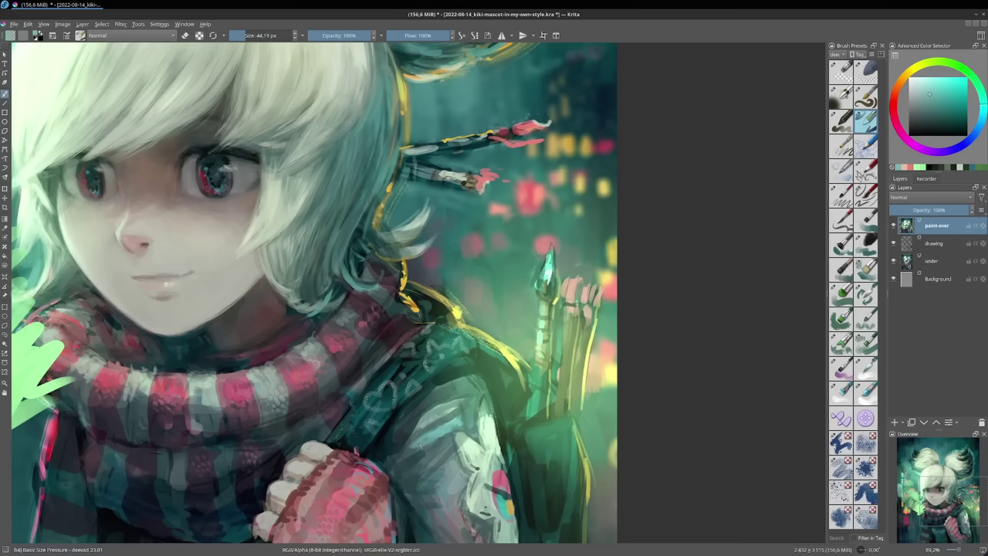
# Rework the jacket shoulder and strap edge with colours sampled nearby, using a brush size of about 44 px.
pyautogui.press('[')
pyautogui.moveTo(417, 443)
pyautogui.mouseDown()
pyautogui.moveTo(469, 361)
pyautogui.moveTo(502, 366)
pyautogui.moveTo(501, 355)
pyautogui.mouseUp()
pyautogui.keyDown('ctrl'); pyautogui.click(399, 408); pyautogui.keyUp('ctrl')
pyautogui.keyDown('ctrl'); pyautogui.click(516, 396); pyautogui.keyUp('ctrl')
pyautogui.press(']')
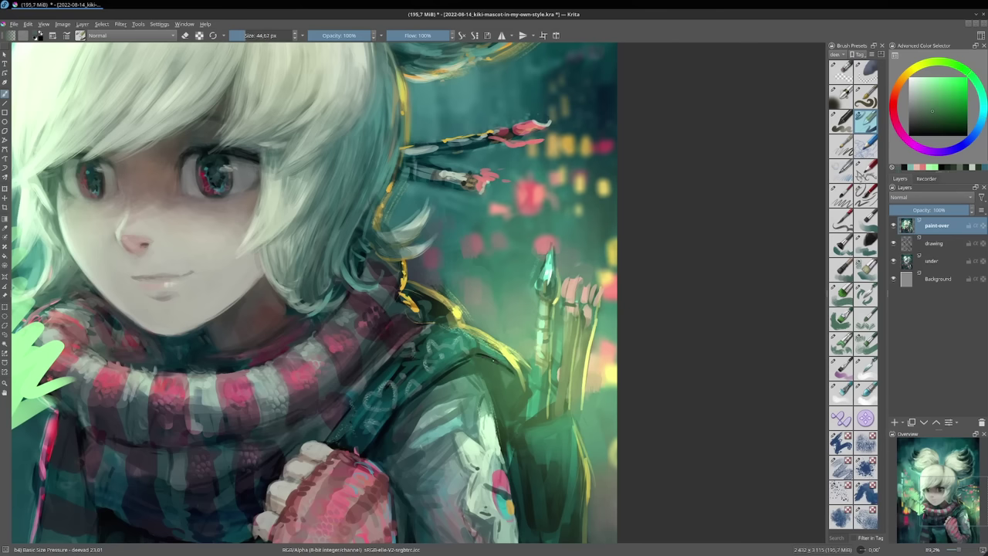
# With the Thin Basic Details preset, sample a pale hair colour and paint thin strands beside the yellow ribbon below the bun.
pyautogui.scroll(-2, 494, 312)
pyautogui.moveTo(495, 271); pyautogui.dragTo(576, 319)
pyautogui.scroll(1, 562, 294)
pyautogui.moveTo(560, 259); pyautogui.dragTo(569, 275)
pyautogui.scroll(-3, 571, 275)
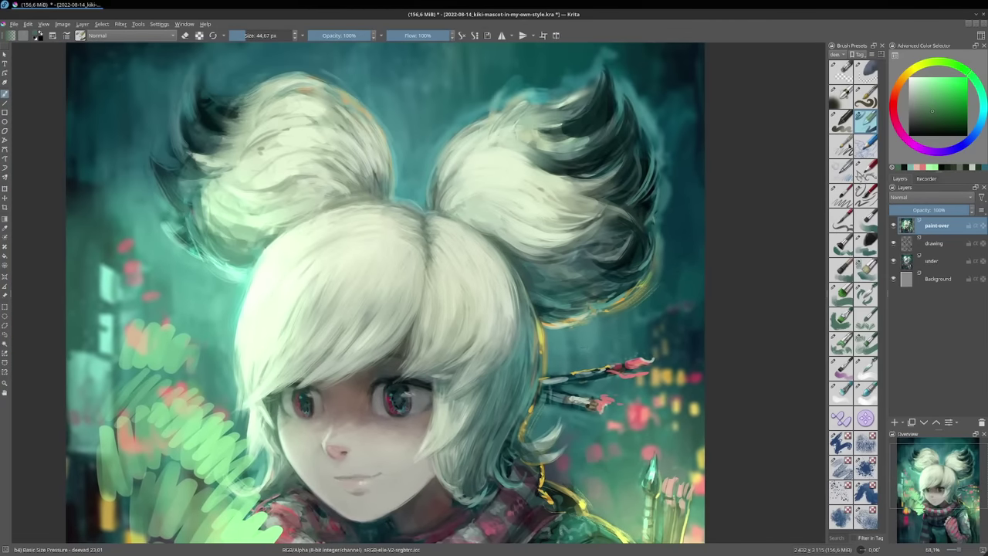
pyautogui.click(843, 147)
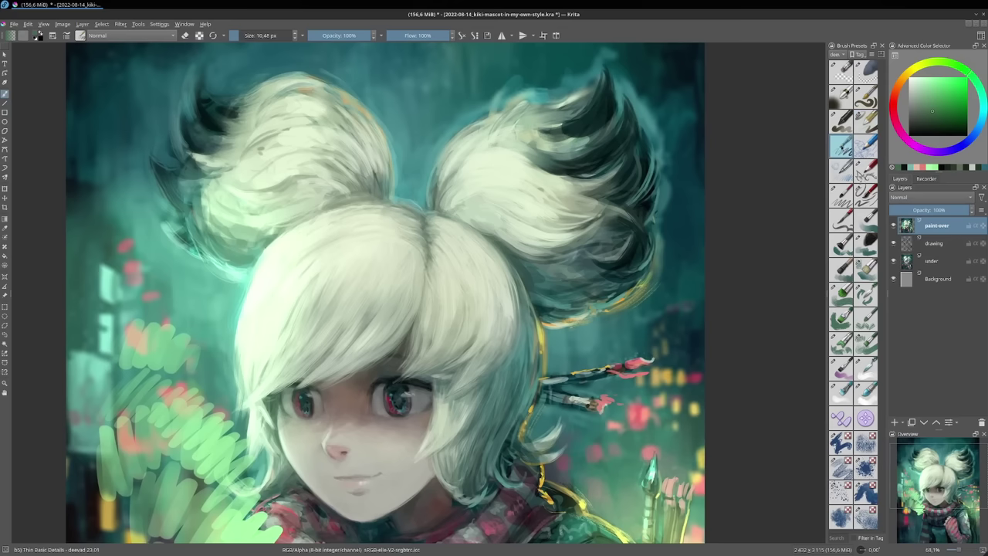
pyautogui.scroll(2, 609, 333)
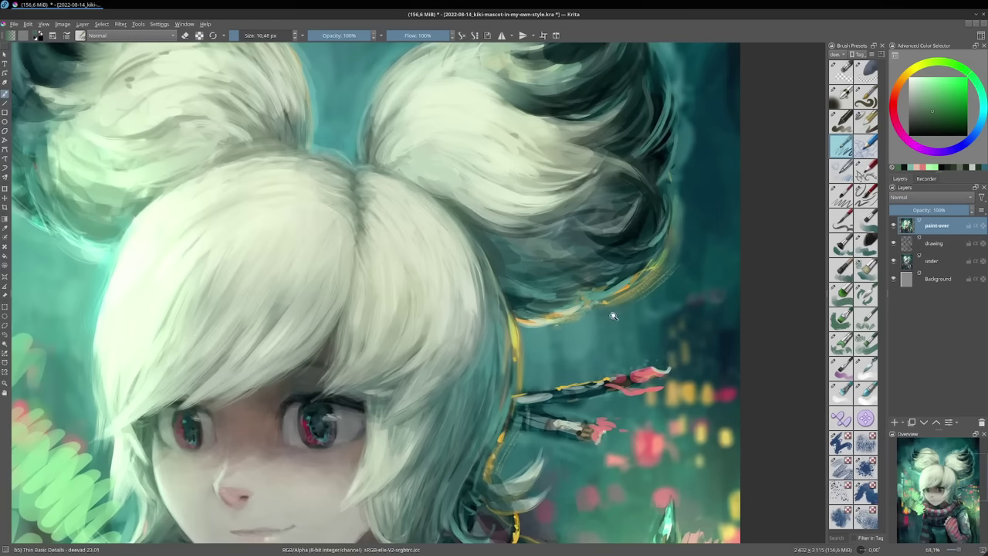
pyautogui.keyDown('ctrl'); pyautogui.click(544, 319); pyautogui.keyUp('ctrl')
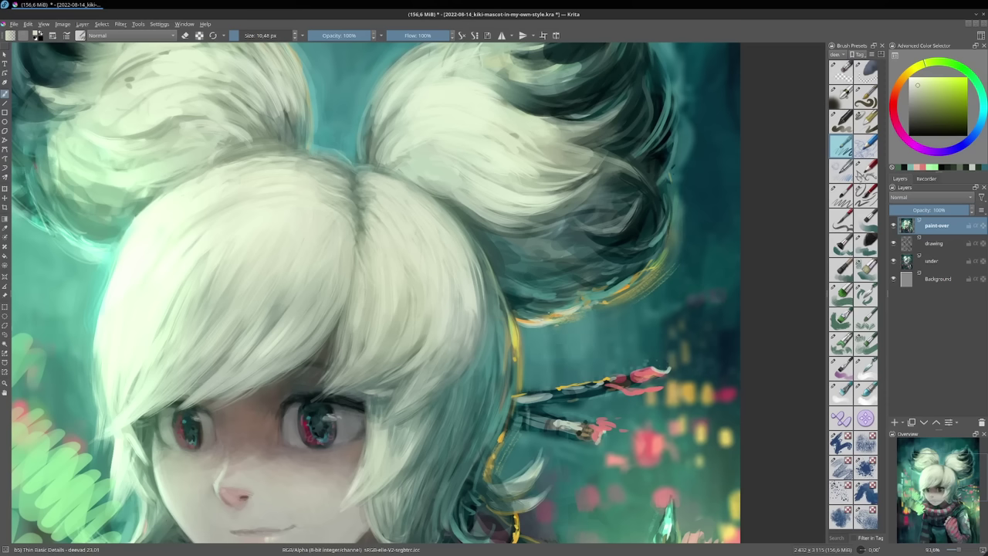
pyautogui.keyDown('ctrl'); pyautogui.click(476, 284); pyautogui.keyUp('ctrl')
pyautogui.moveTo(507, 305); pyautogui.dragTo(519, 375)
pyautogui.moveTo(509, 341); pyautogui.dragTo(513, 377)
# Draw pale wavy lines with the Thin Basic Details preset on the teal background between the bun and the hair paintbrushes.
pyautogui.moveTo(531, 337); pyautogui.dragTo(685, 330)
pyautogui.scroll(3, 664, 335)
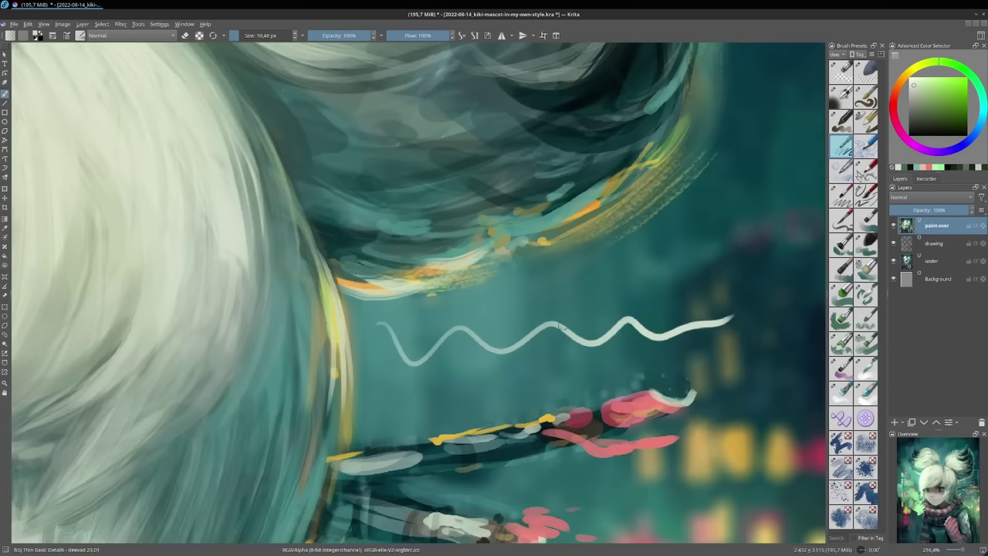
pyautogui.moveTo(437, 318)
pyautogui.mouseDown()
pyautogui.moveTo(575, 289)
pyautogui.moveTo(587, 416)
pyautogui.moveTo(557, 434)
pyautogui.mouseUp()
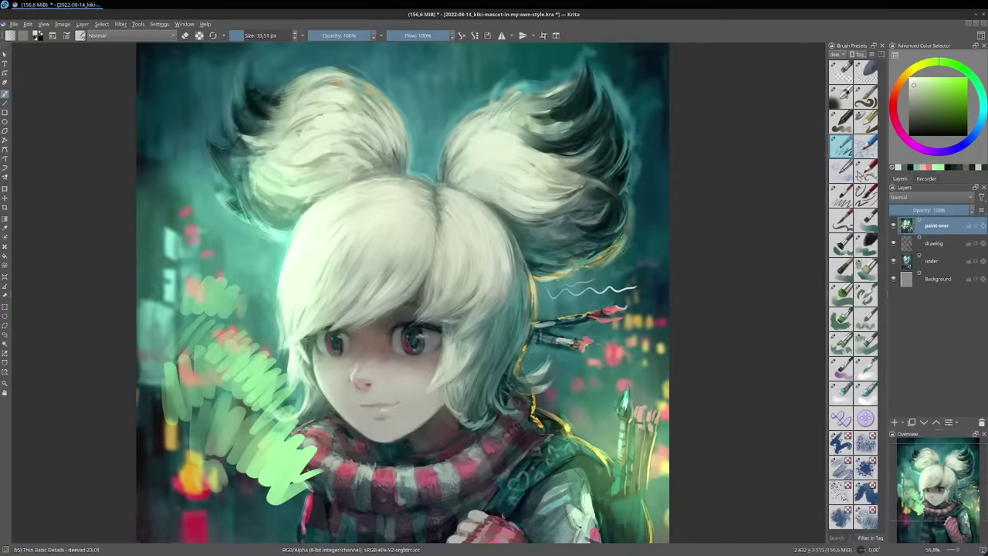